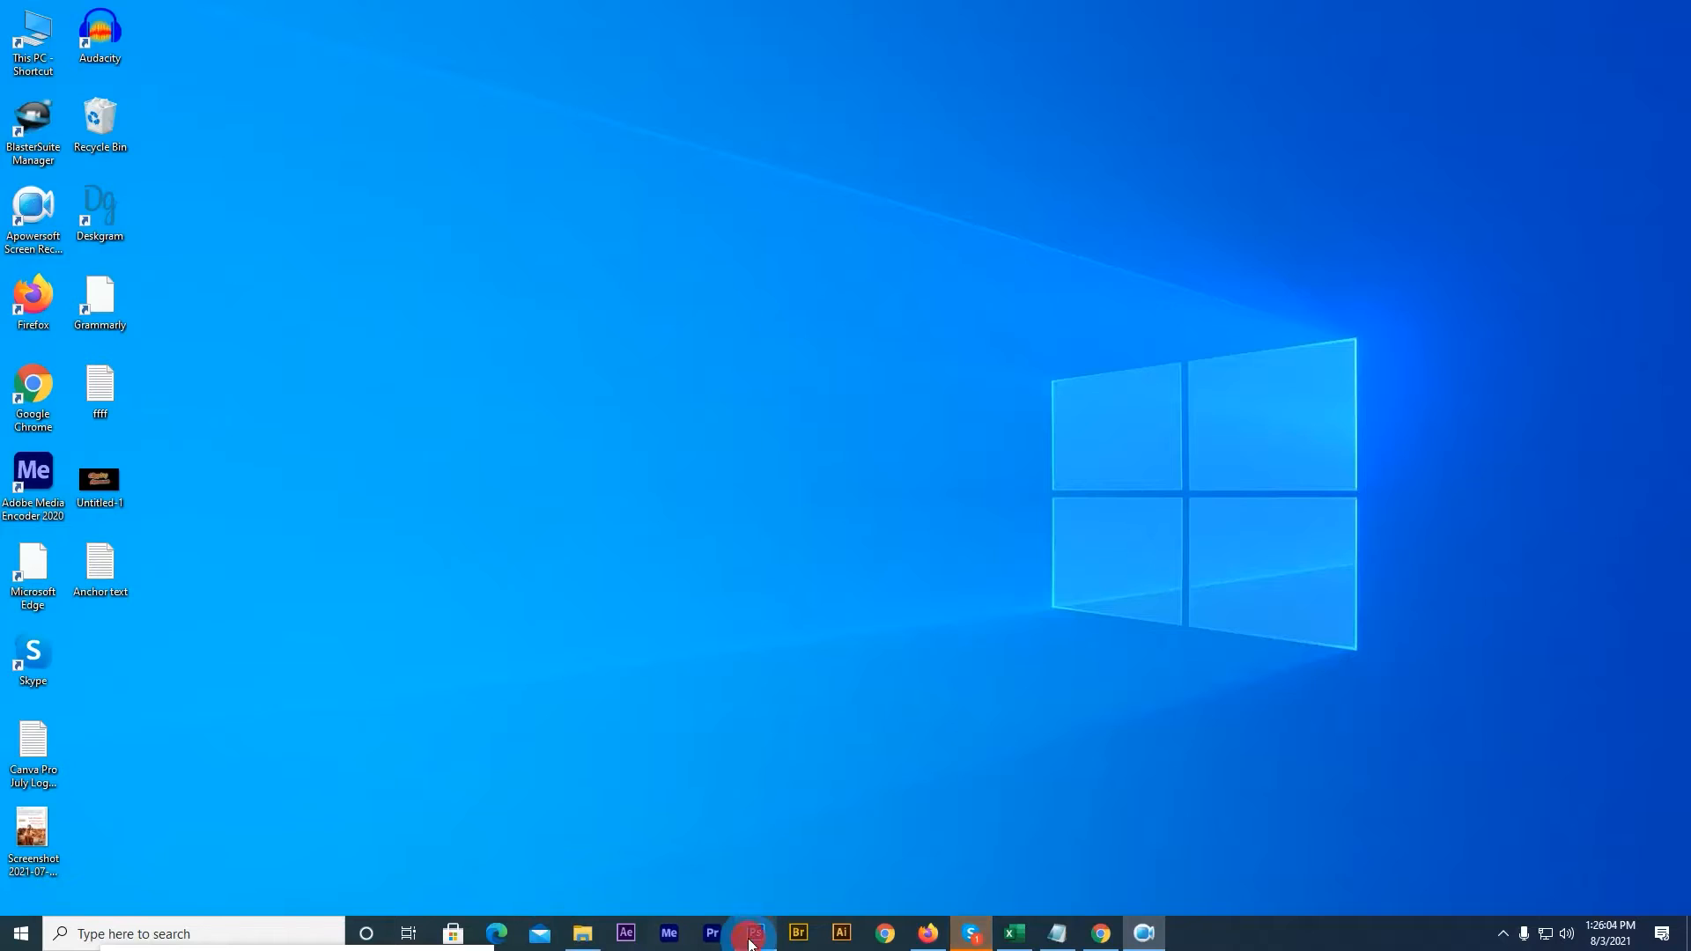
# Step: Create a new transparent RGB document of 1920 x 1080 pixels at 300 pixels/inch
pyautogui.hotkey('ctrl', 'n')
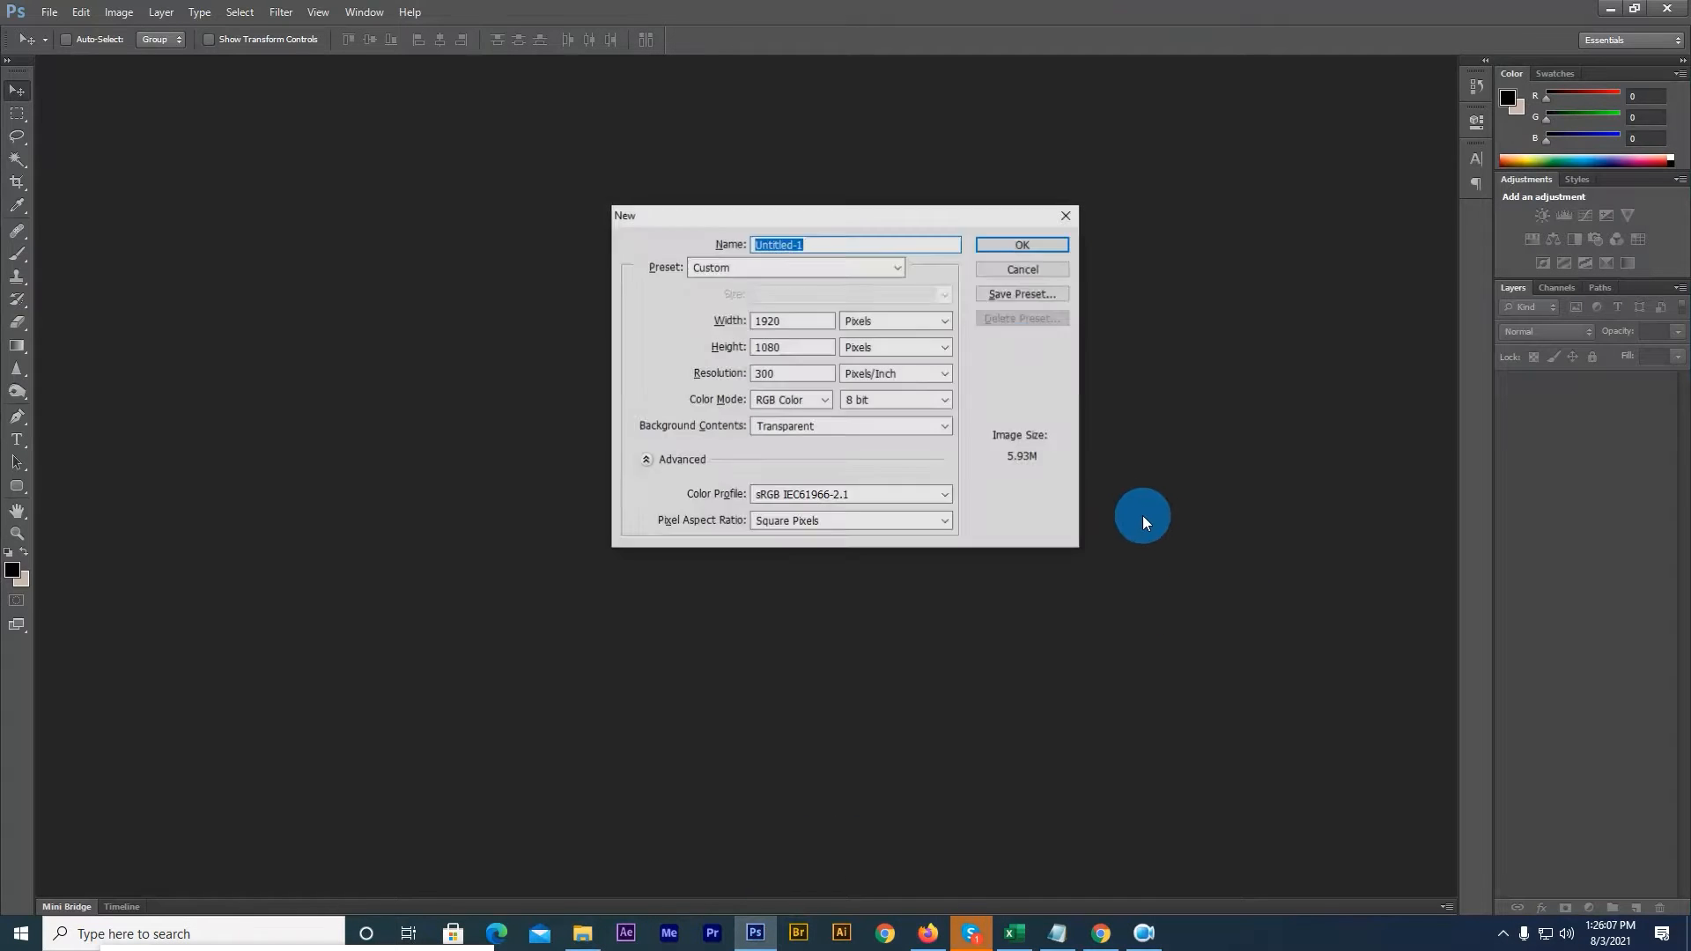
pyautogui.doubleClick(777, 320)
pyautogui.click(775, 349)
pyautogui.doubleClick(773, 374)
pyautogui.click(1022, 246)
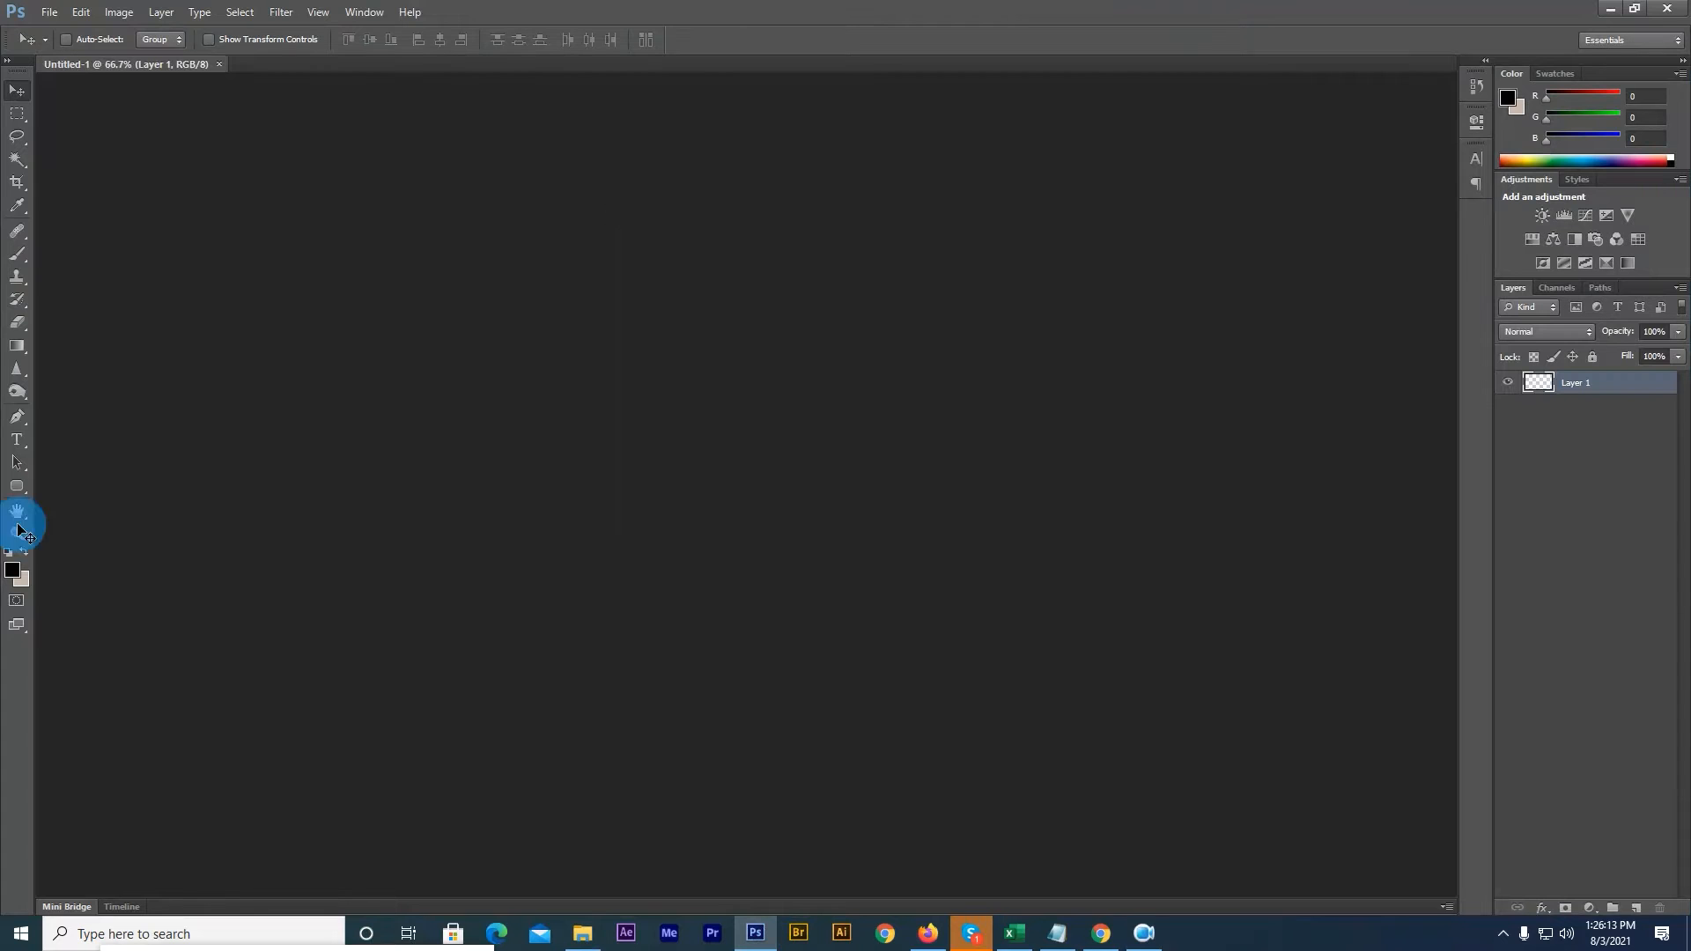
# Step: Add a Solid Color fill layer in black, 000000, as the background
pyautogui.click(1588, 908)
pyautogui.click(1592, 533)
pyautogui.click(1214, 870)
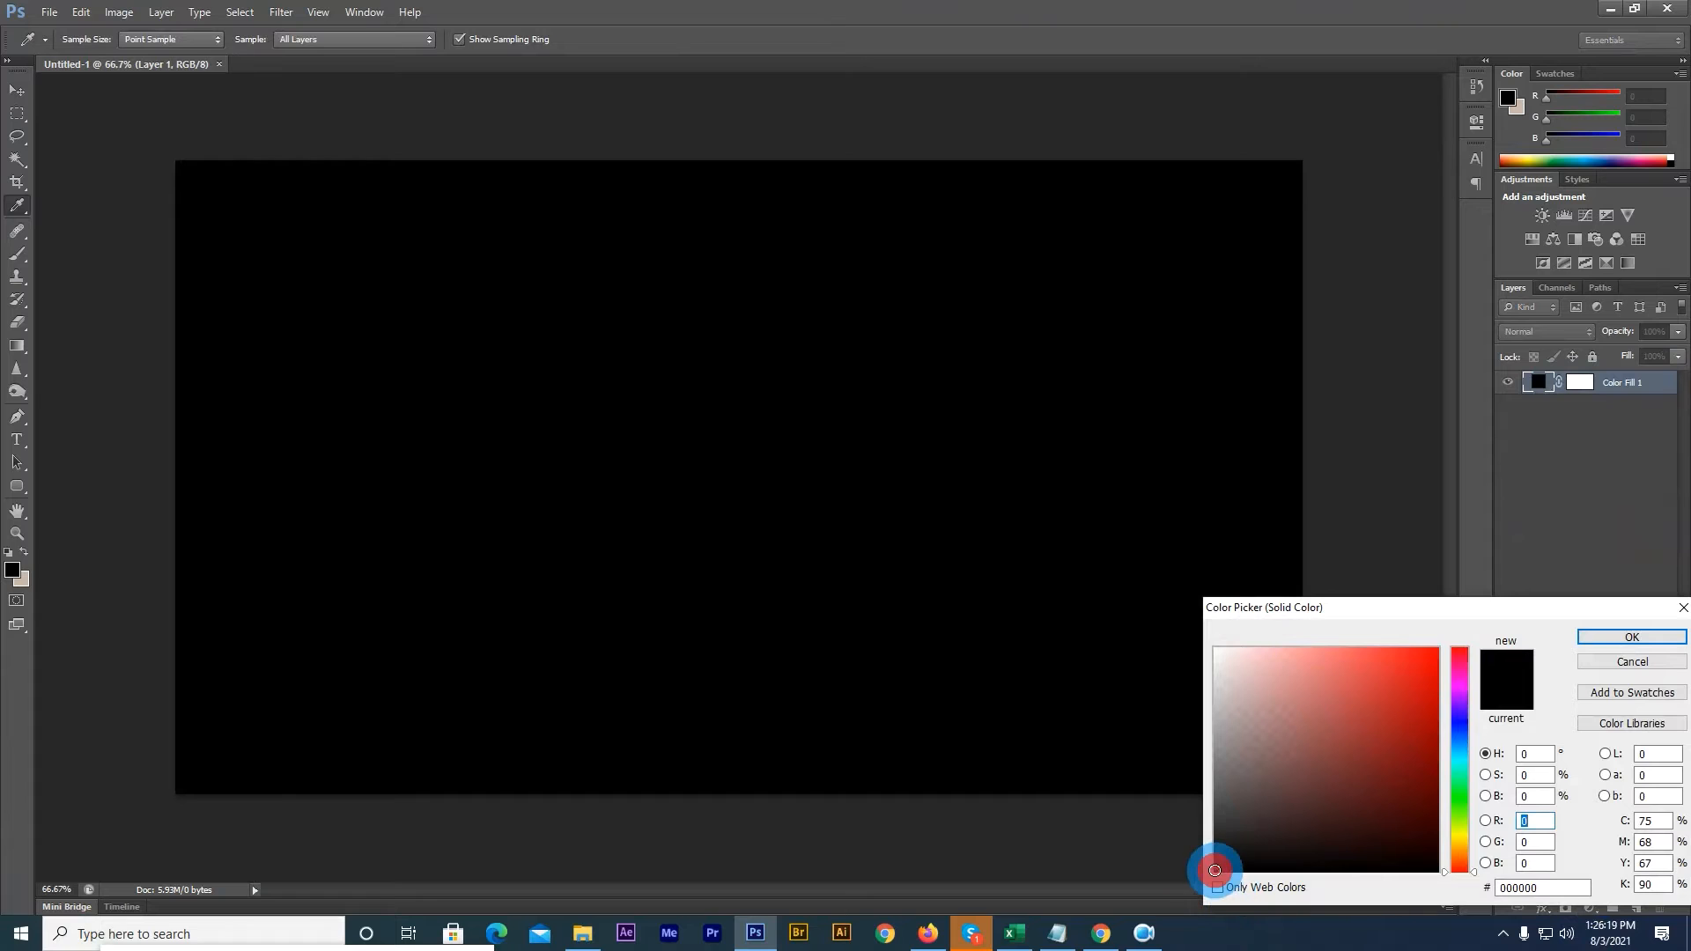
pyautogui.moveTo(1265, 801); pyautogui.dragTo(1173, 946)
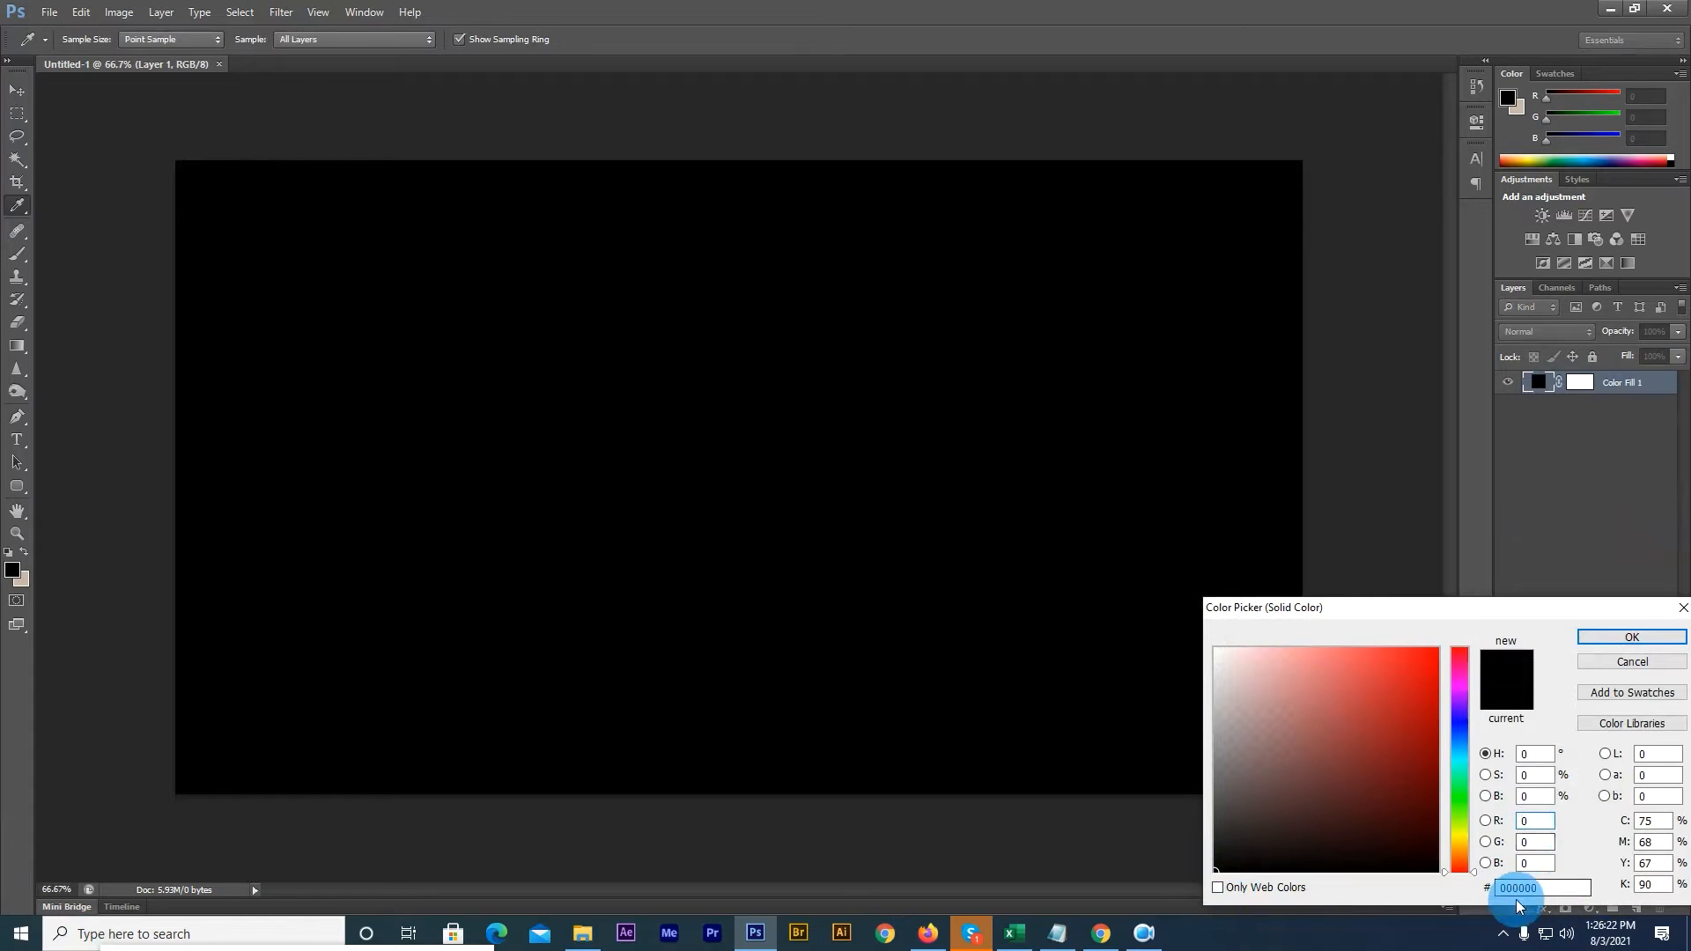
pyautogui.click(1619, 634)
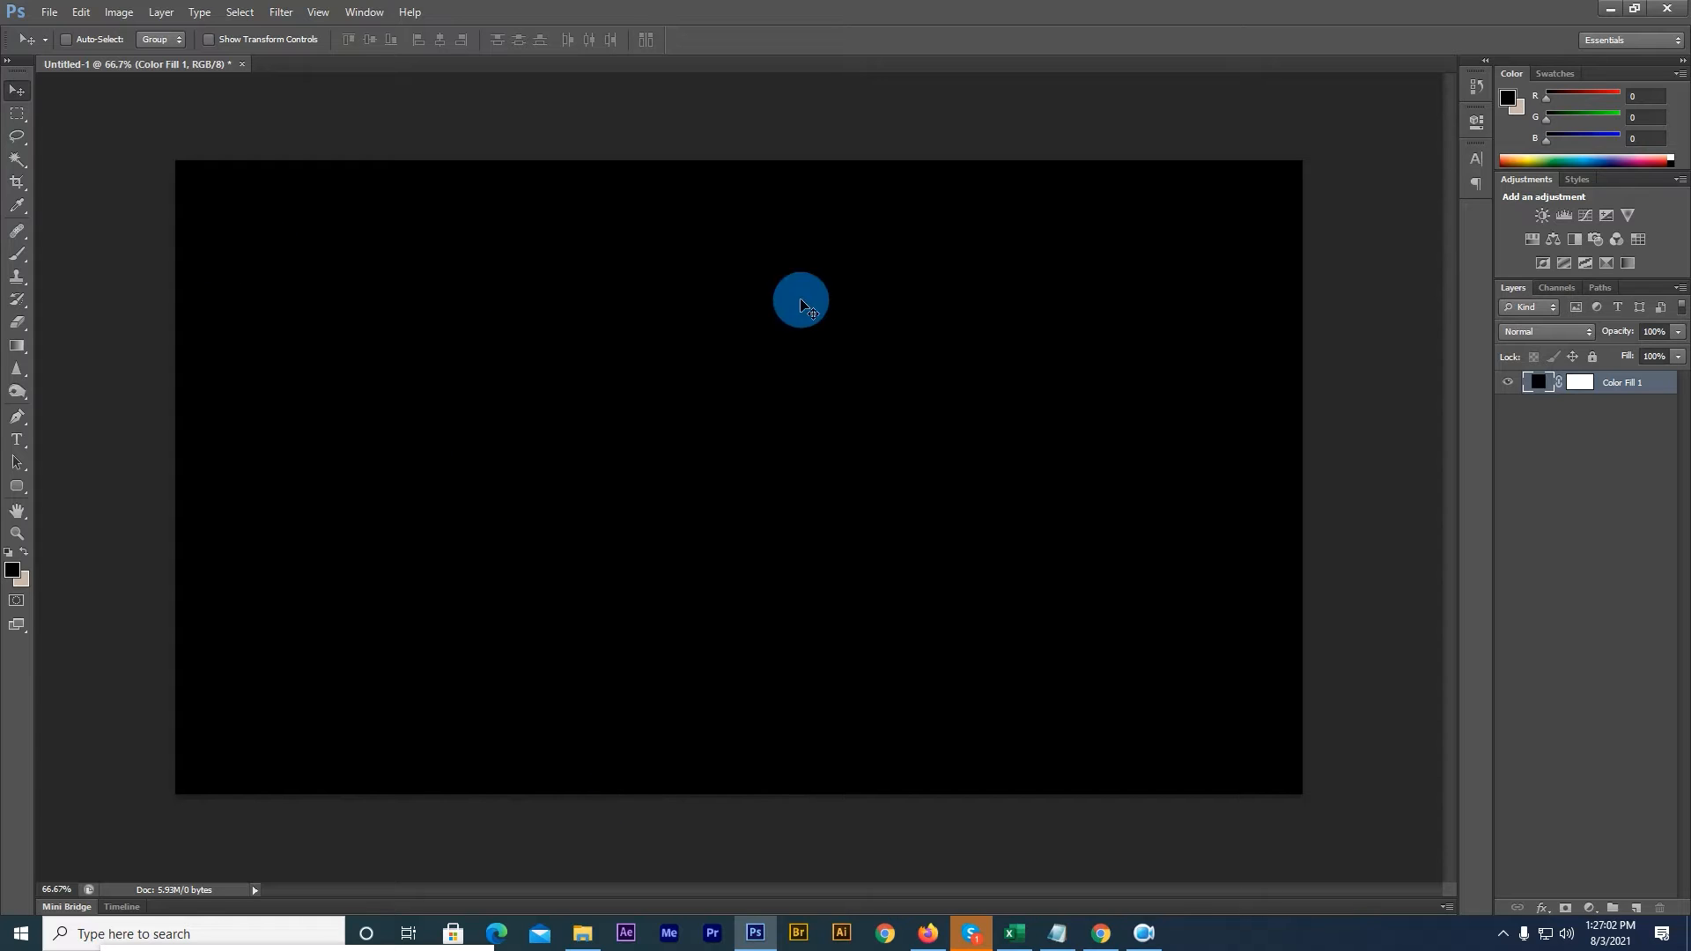
# Step: Set the Type tool to the Ballpark Weiner font at 72 pt with white (ffffff) text
pyautogui.click(14, 441)
pyautogui.click(185, 40)
pyautogui.click(143, 59)
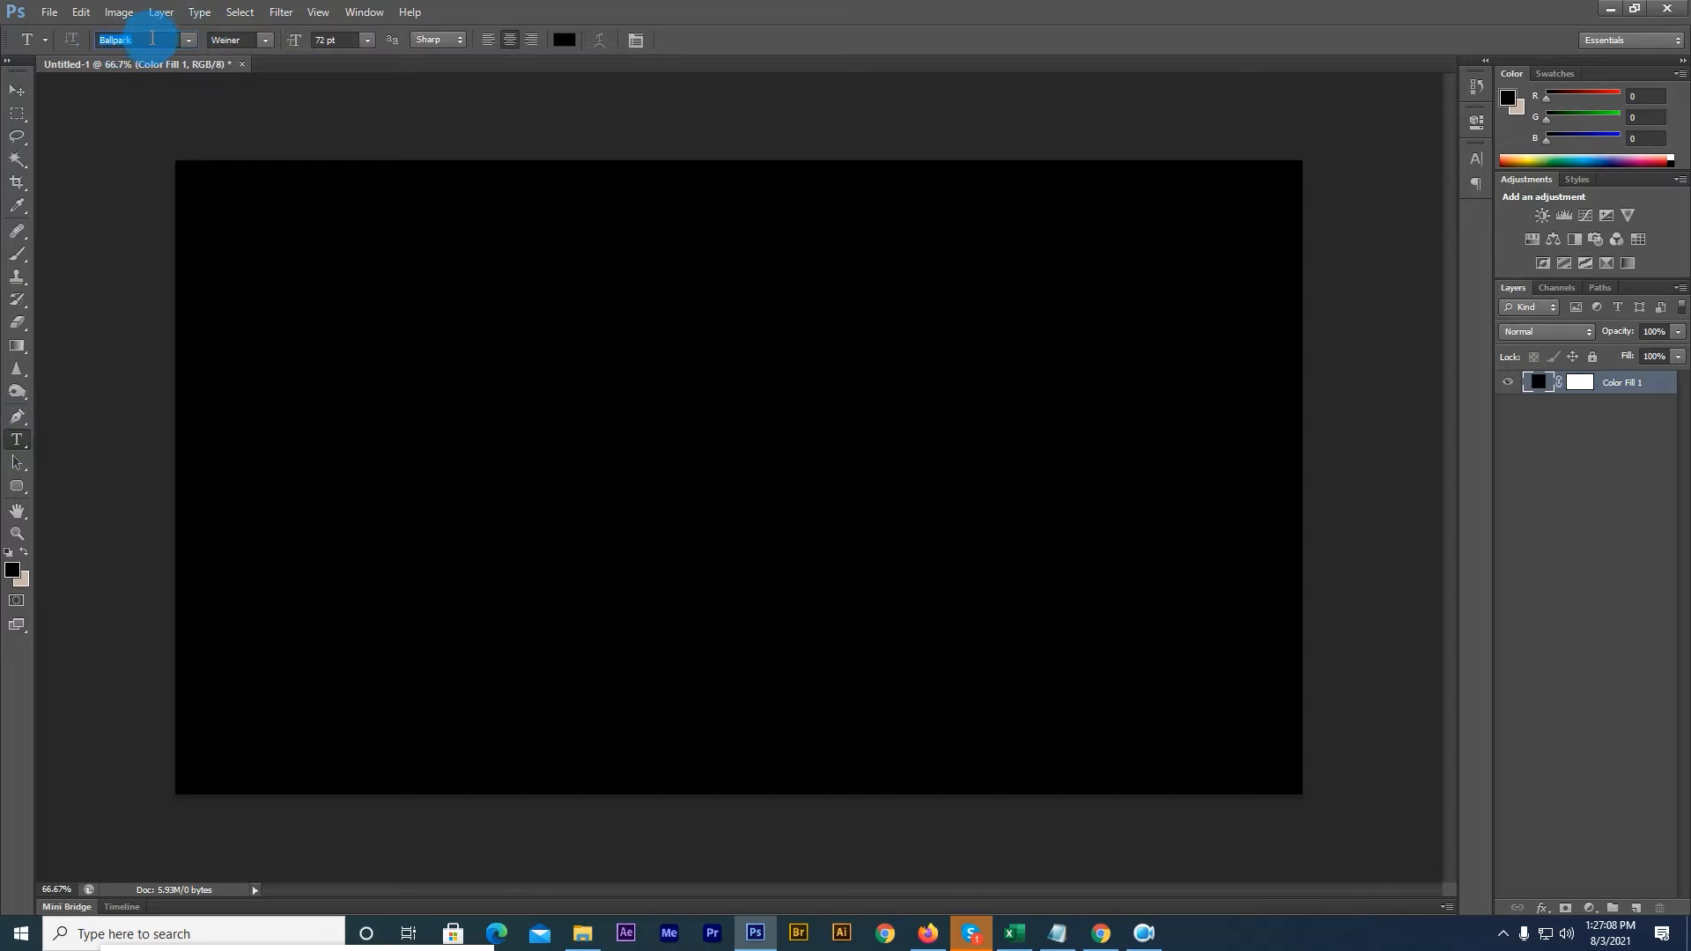
pyautogui.click(368, 42)
pyautogui.click(374, 342)
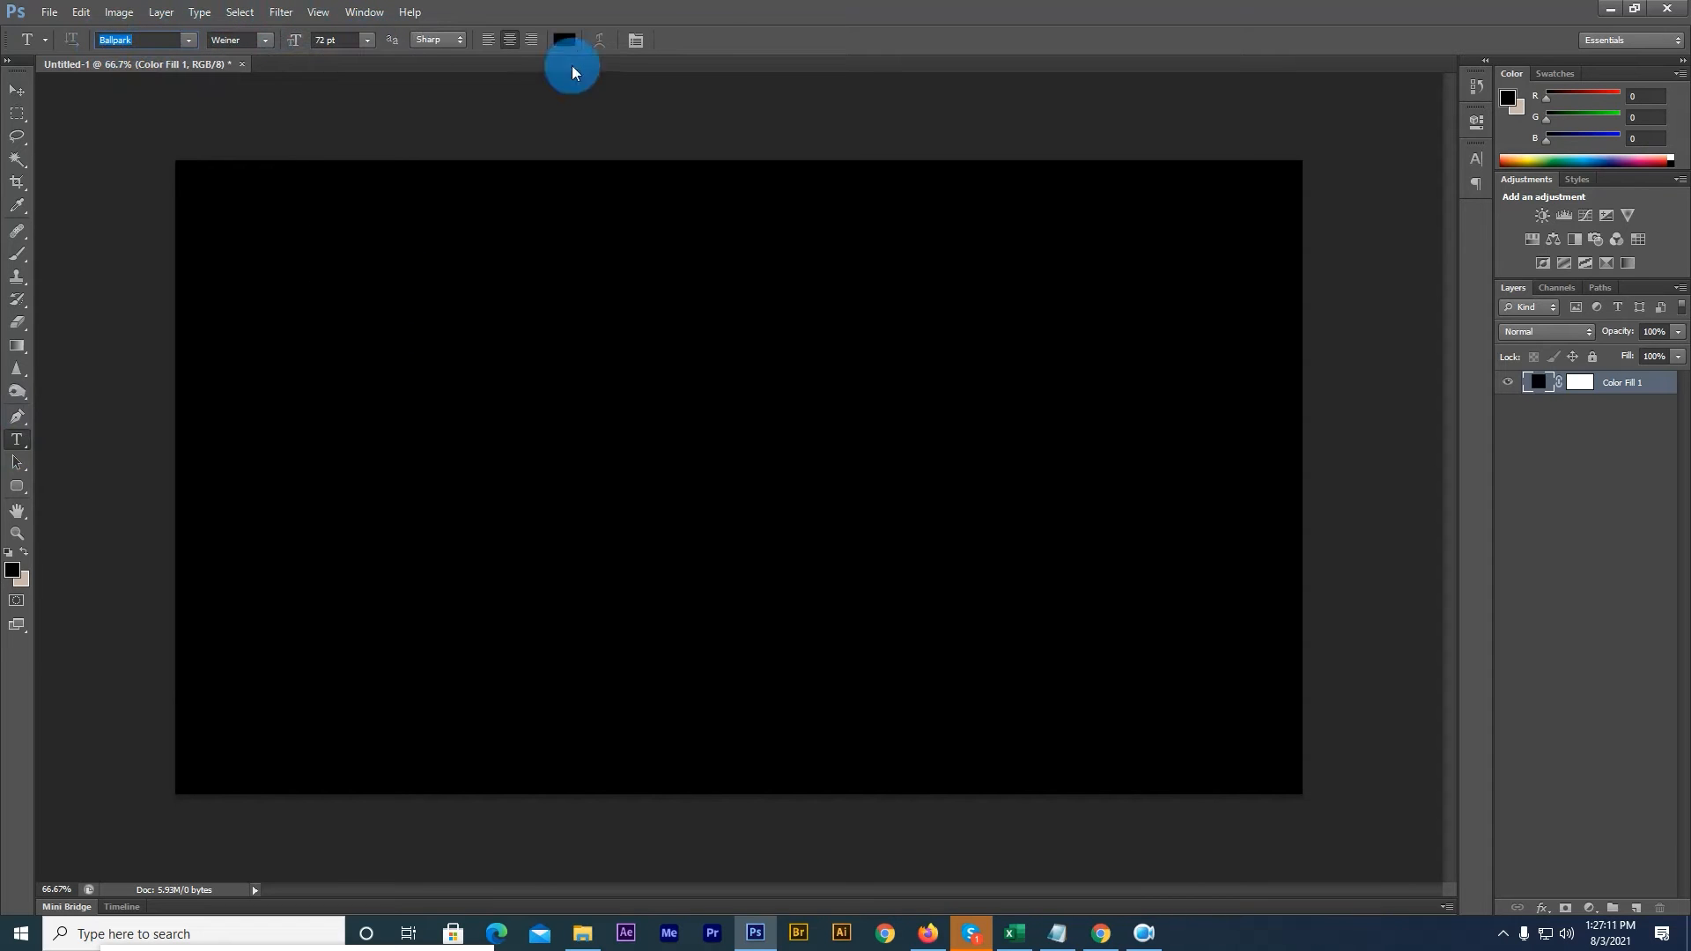
pyautogui.click(564, 40)
pyautogui.click(1212, 658)
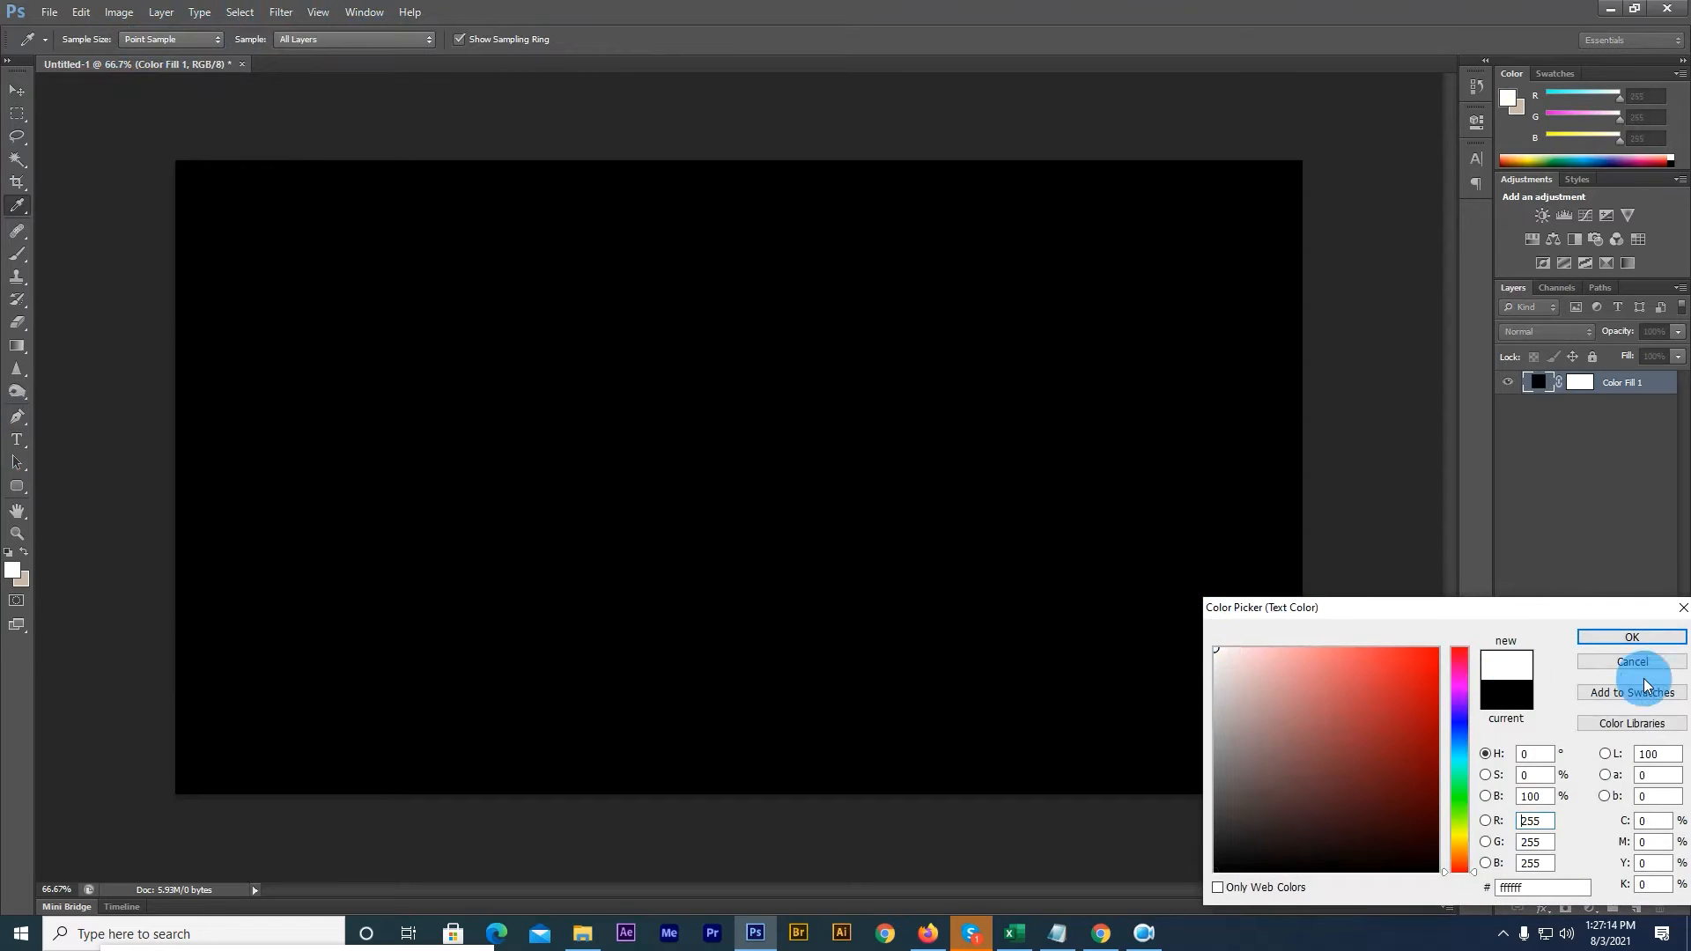
pyautogui.click(1630, 637)
# Step: Add the text "Clipping" in the upper part of the black canvas
pyautogui.click(664, 363)
pyautogui.write('Clipp')
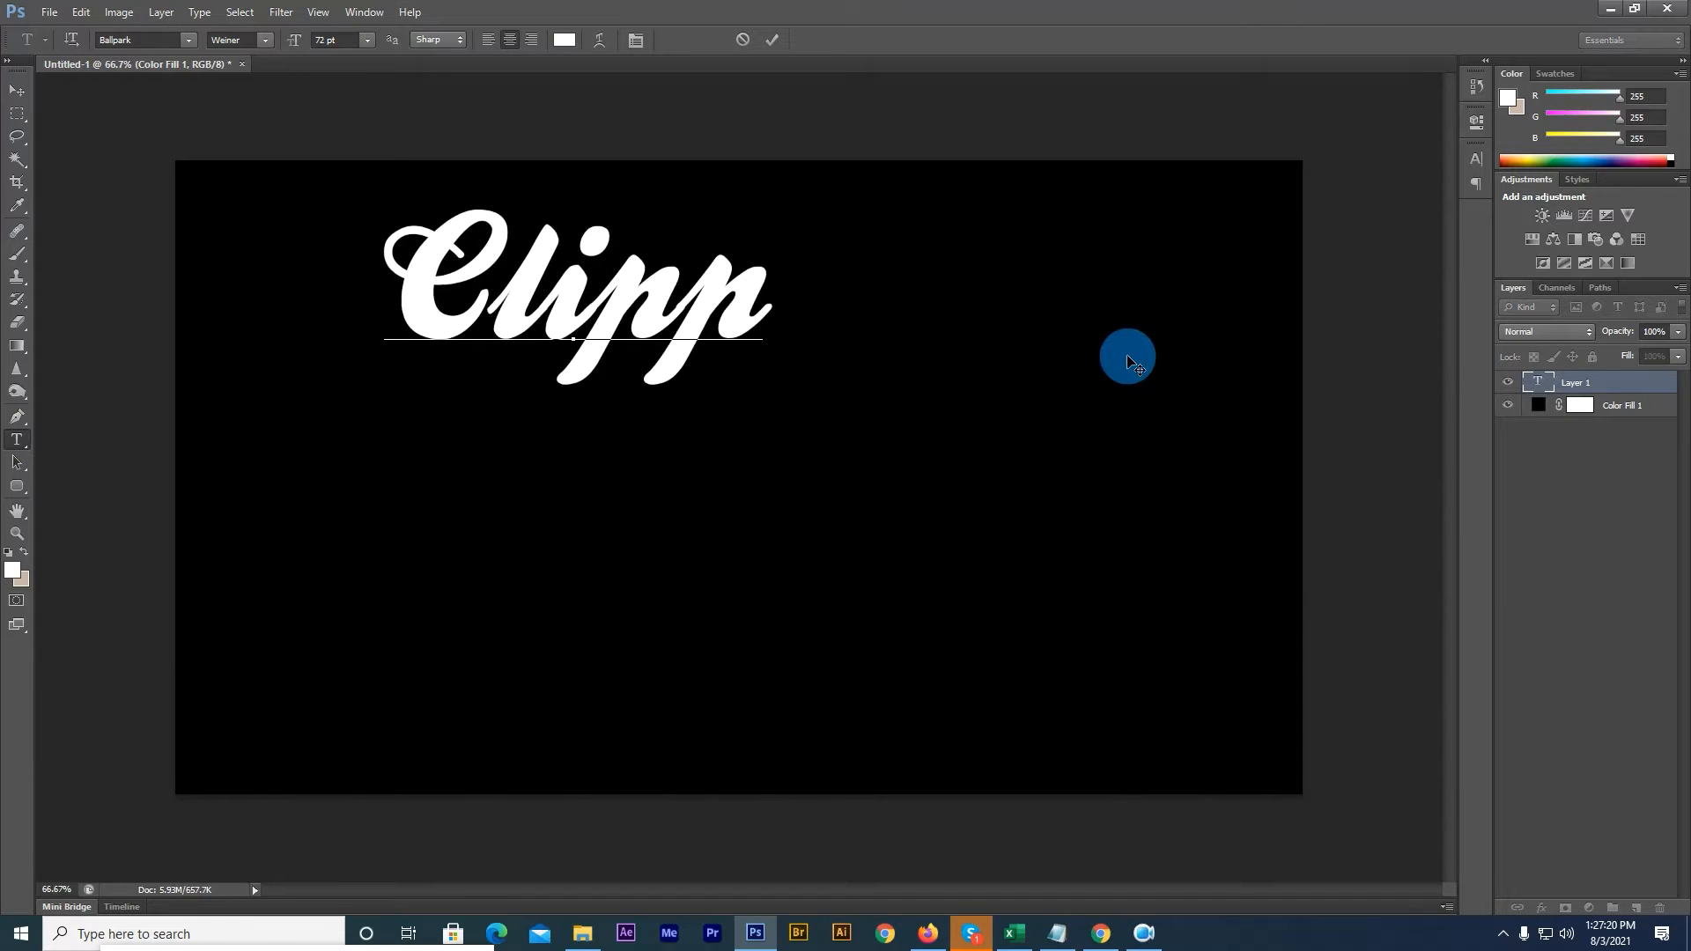
pyautogui.write('ing')
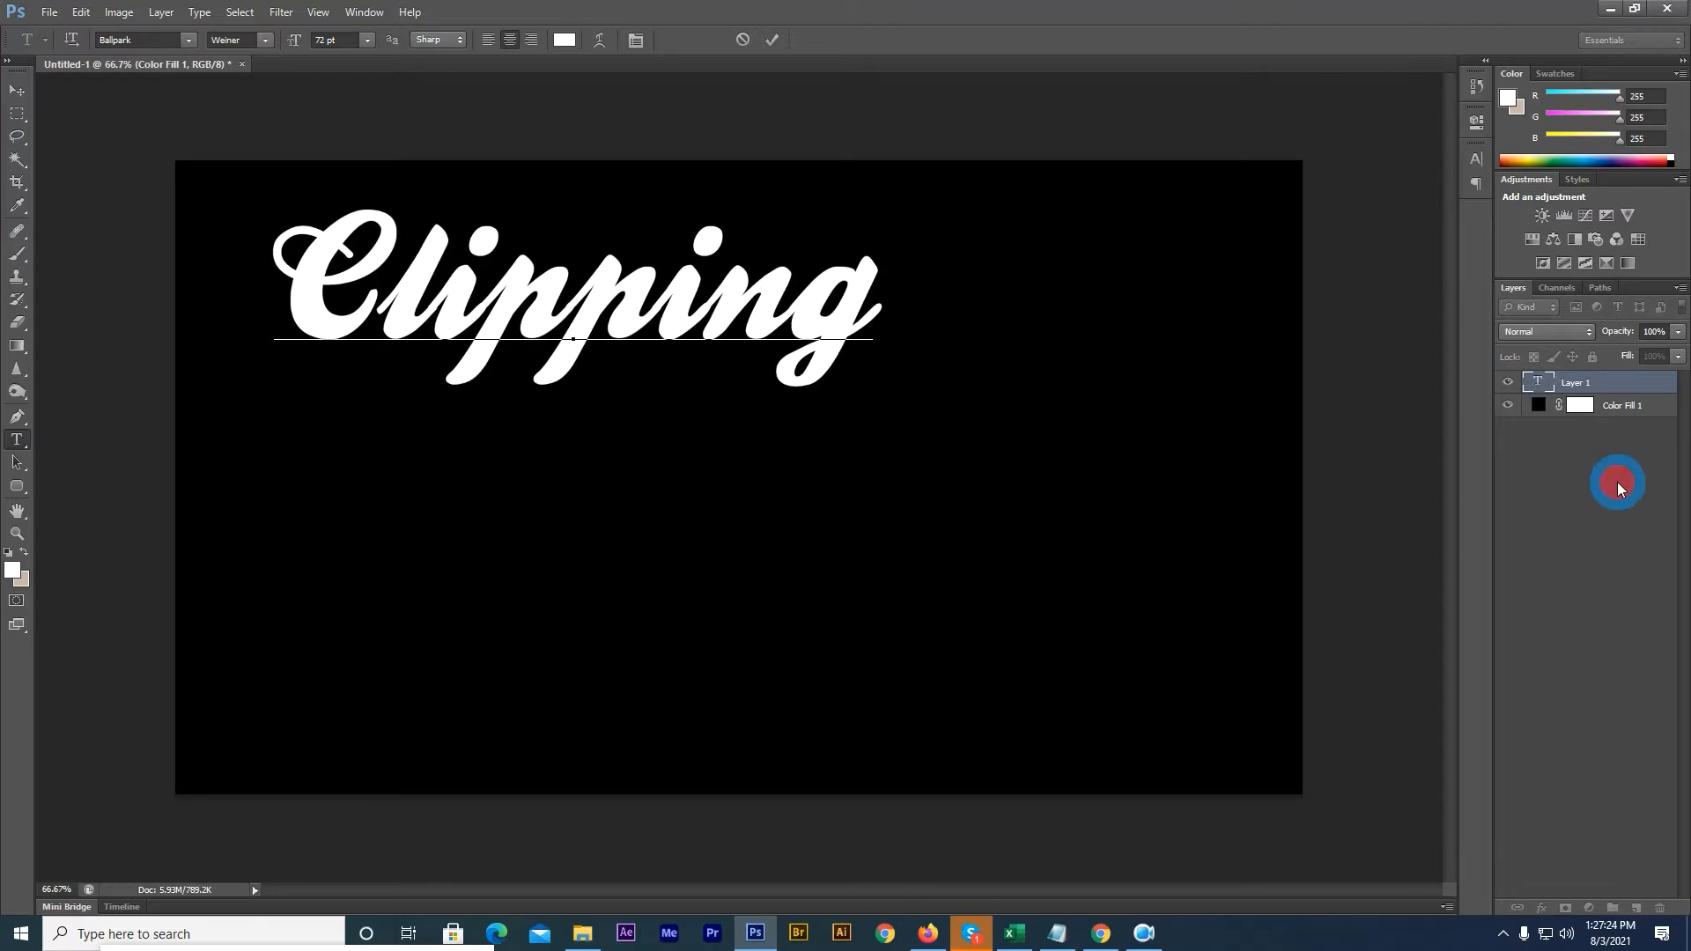
# Step: Duplicate the "Clipping" text layer, place the copy directly below the original and change its wording to "Amazon"
pyautogui.click(1575, 385)
pyautogui.hotkey('ctrl', 'j')
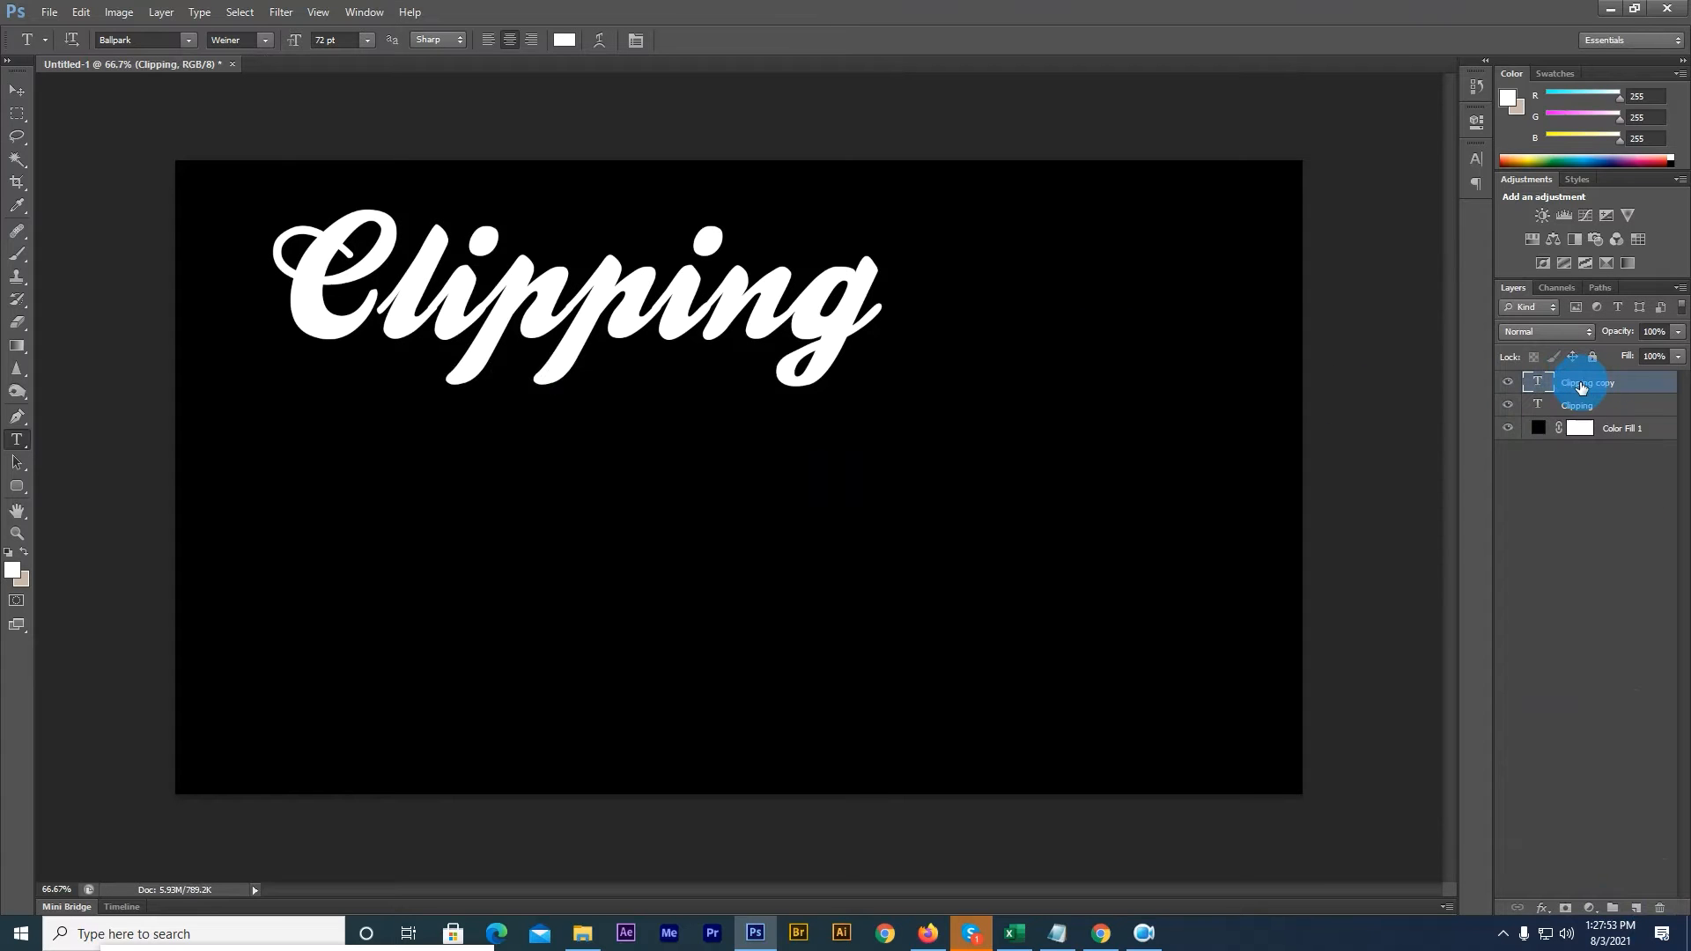
pyautogui.click(28, 92)
pyautogui.moveTo(649, 331); pyautogui.dragTo(660, 524)
pyautogui.click(27, 443)
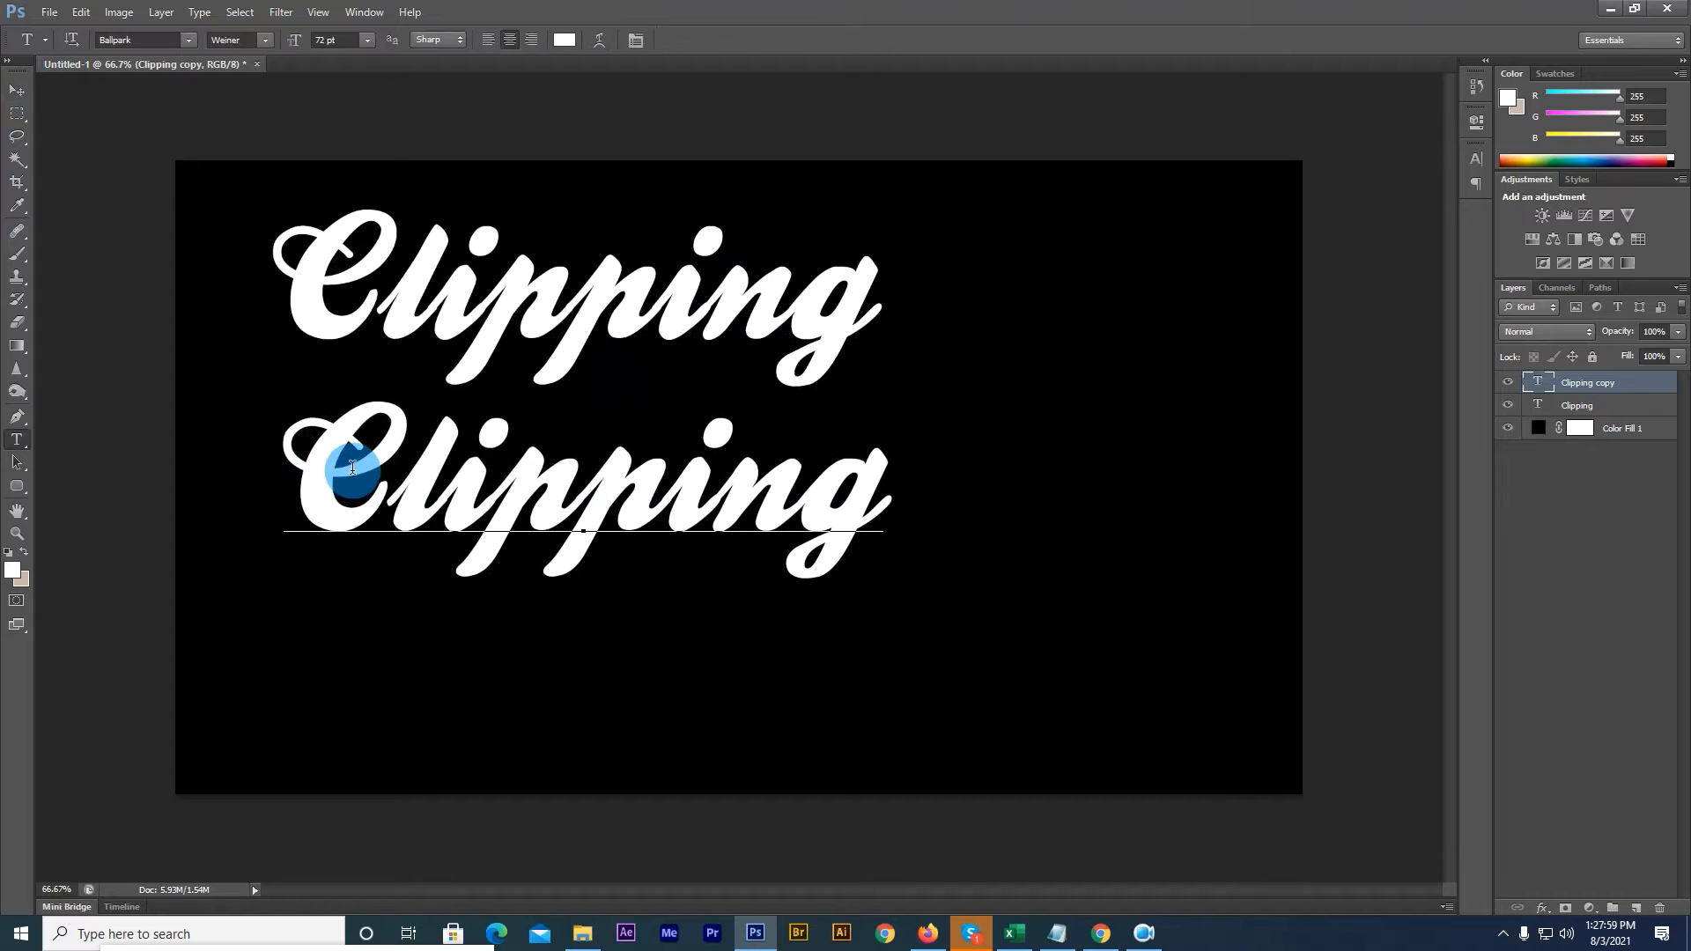
pyautogui.moveTo(302, 460); pyautogui.dragTo(1068, 604)
pyautogui.write('Amazon')
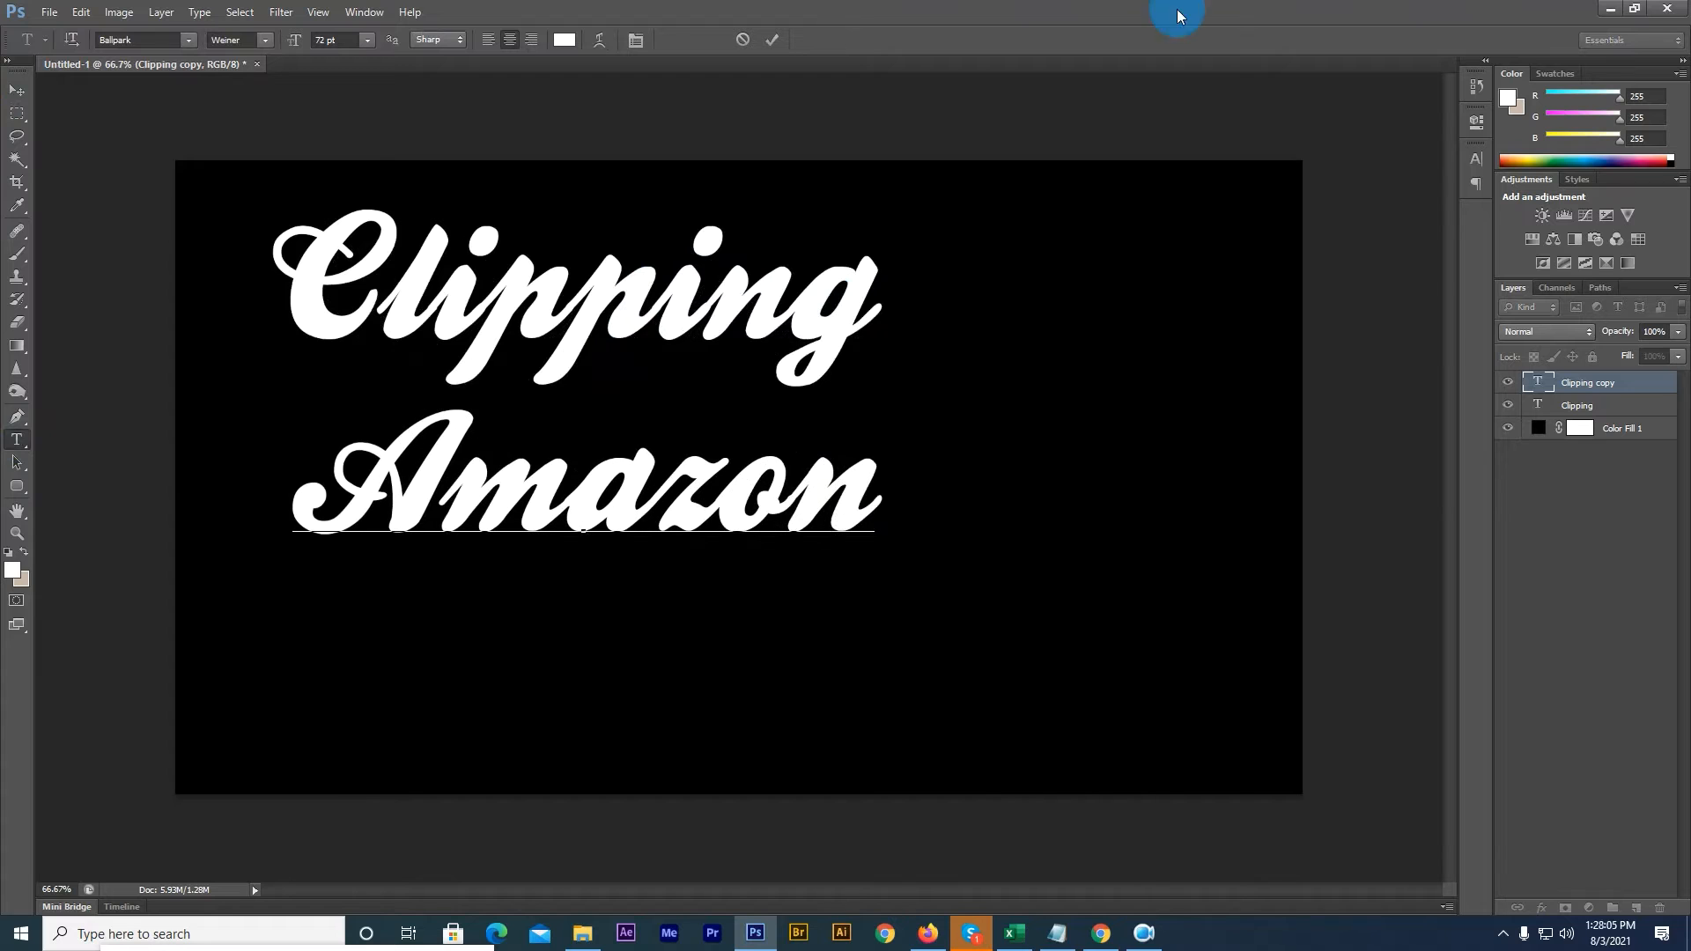
# Step: Scale the "Clipping" and "Amazon" layers together to about 112% and reposition them nearer the canvas centre
pyautogui.click(21, 103)
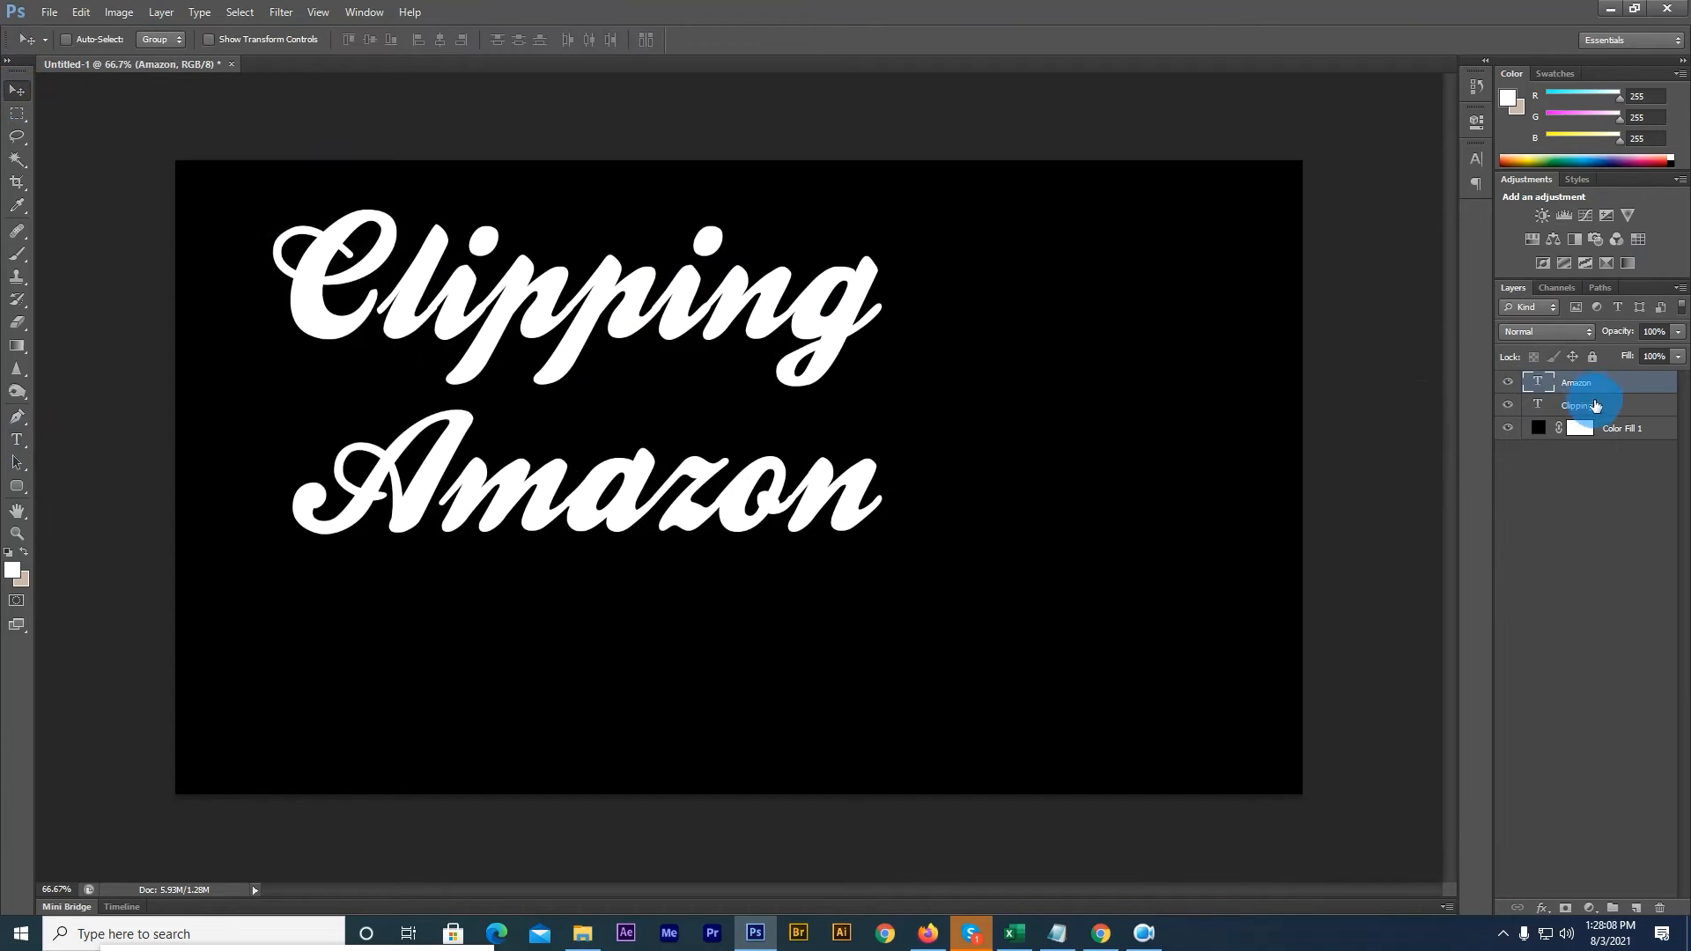
pyautogui.keyDown('shift'); pyautogui.click(1590, 404); pyautogui.keyUp('shift')
pyautogui.moveTo(433, 299); pyautogui.dragTo(576, 361)
pyautogui.hotkey('ctrl', 't')
pyautogui.moveTo(1022, 595); pyautogui.dragTo(1089, 629)
pyautogui.moveTo(890, 479); pyautogui.dragTo(807, 476)
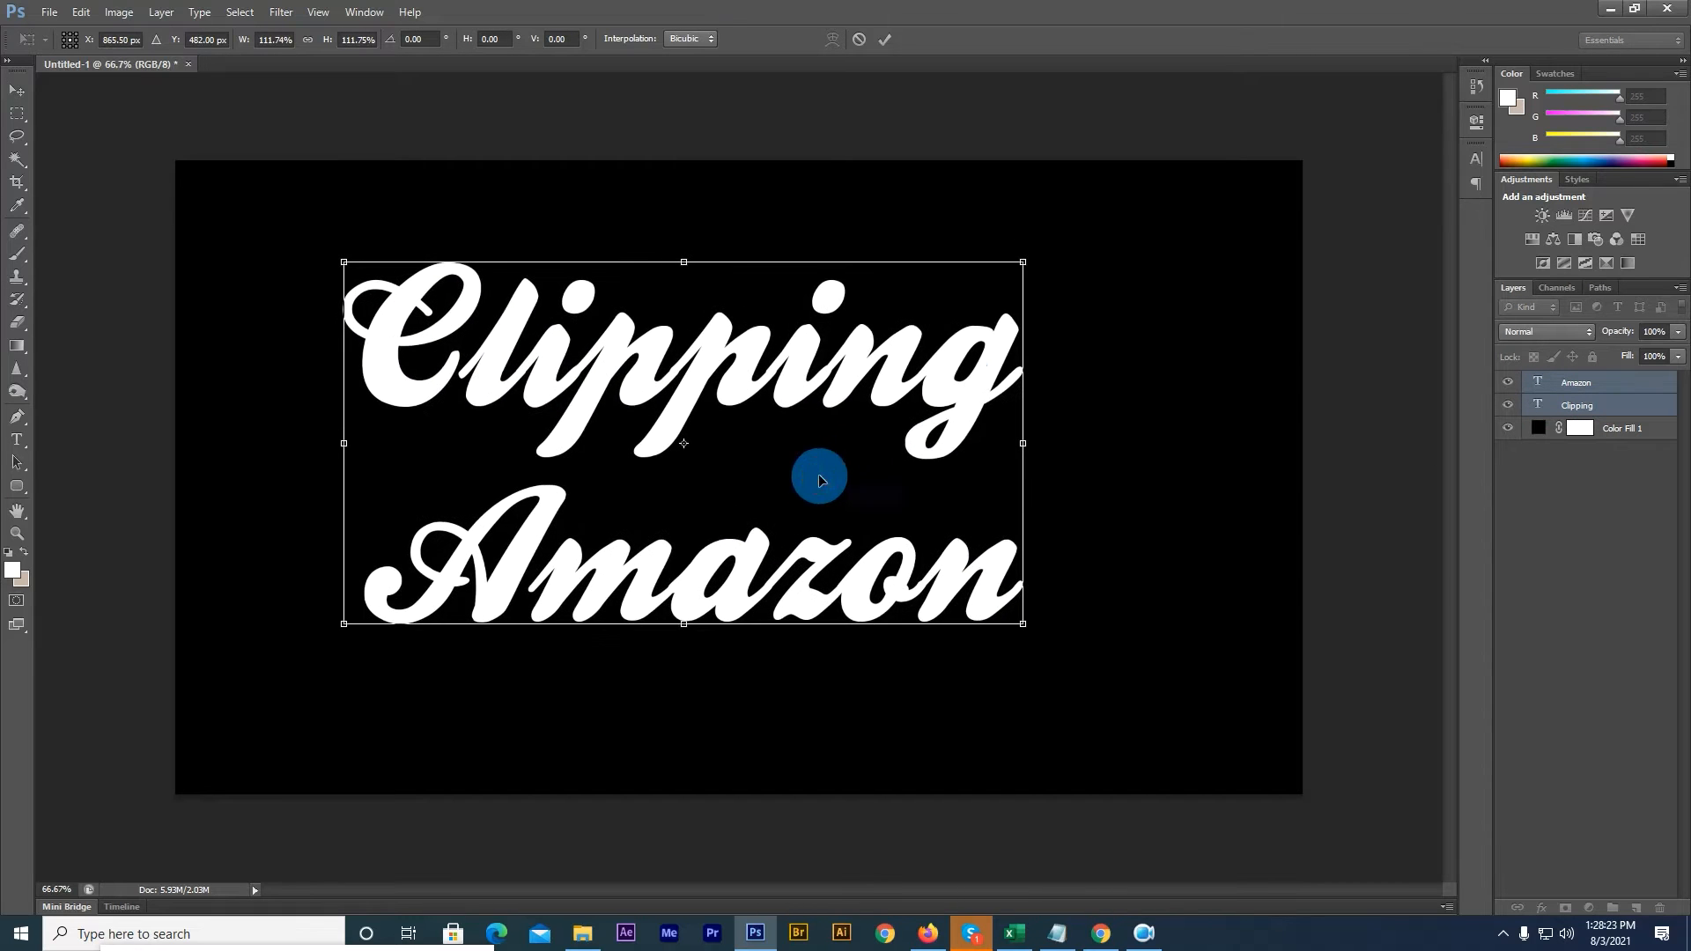
# Step: Skew both text lines vertically by about -4.9 degrees so they rise to the right, and apply the transform
pyautogui.moveTo(1026, 262); pyautogui.dragTo(1030, 202)
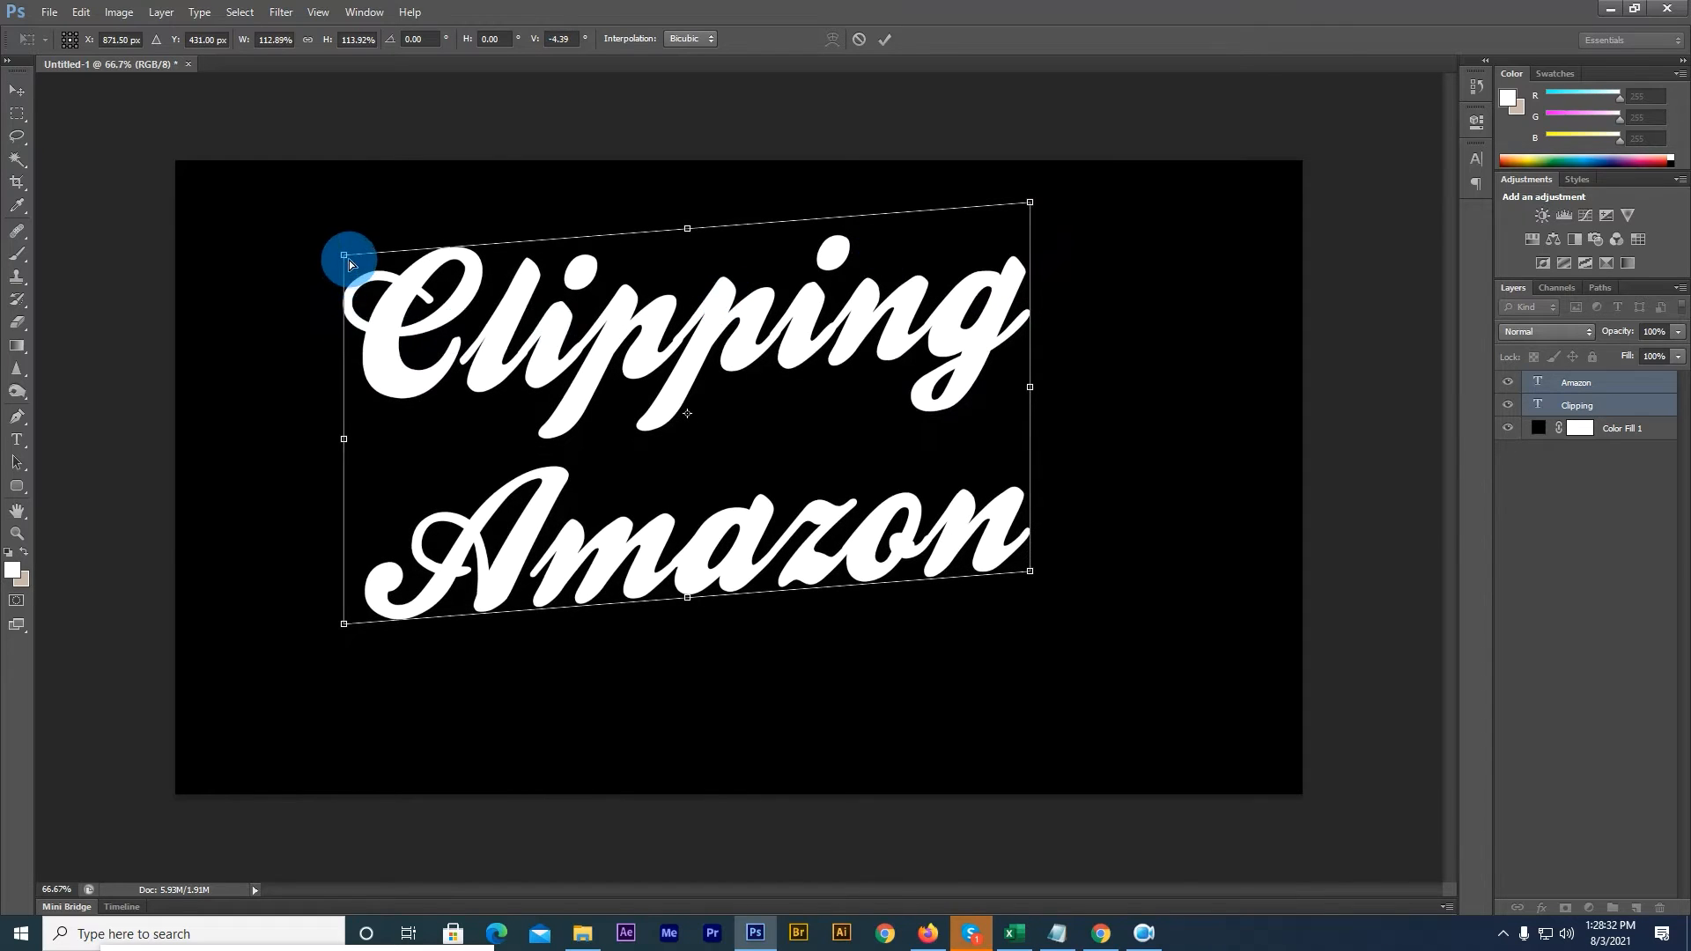
pyautogui.moveTo(344, 257); pyautogui.dragTo(343, 262)
pyautogui.moveTo(769, 446); pyautogui.dragTo(791, 474)
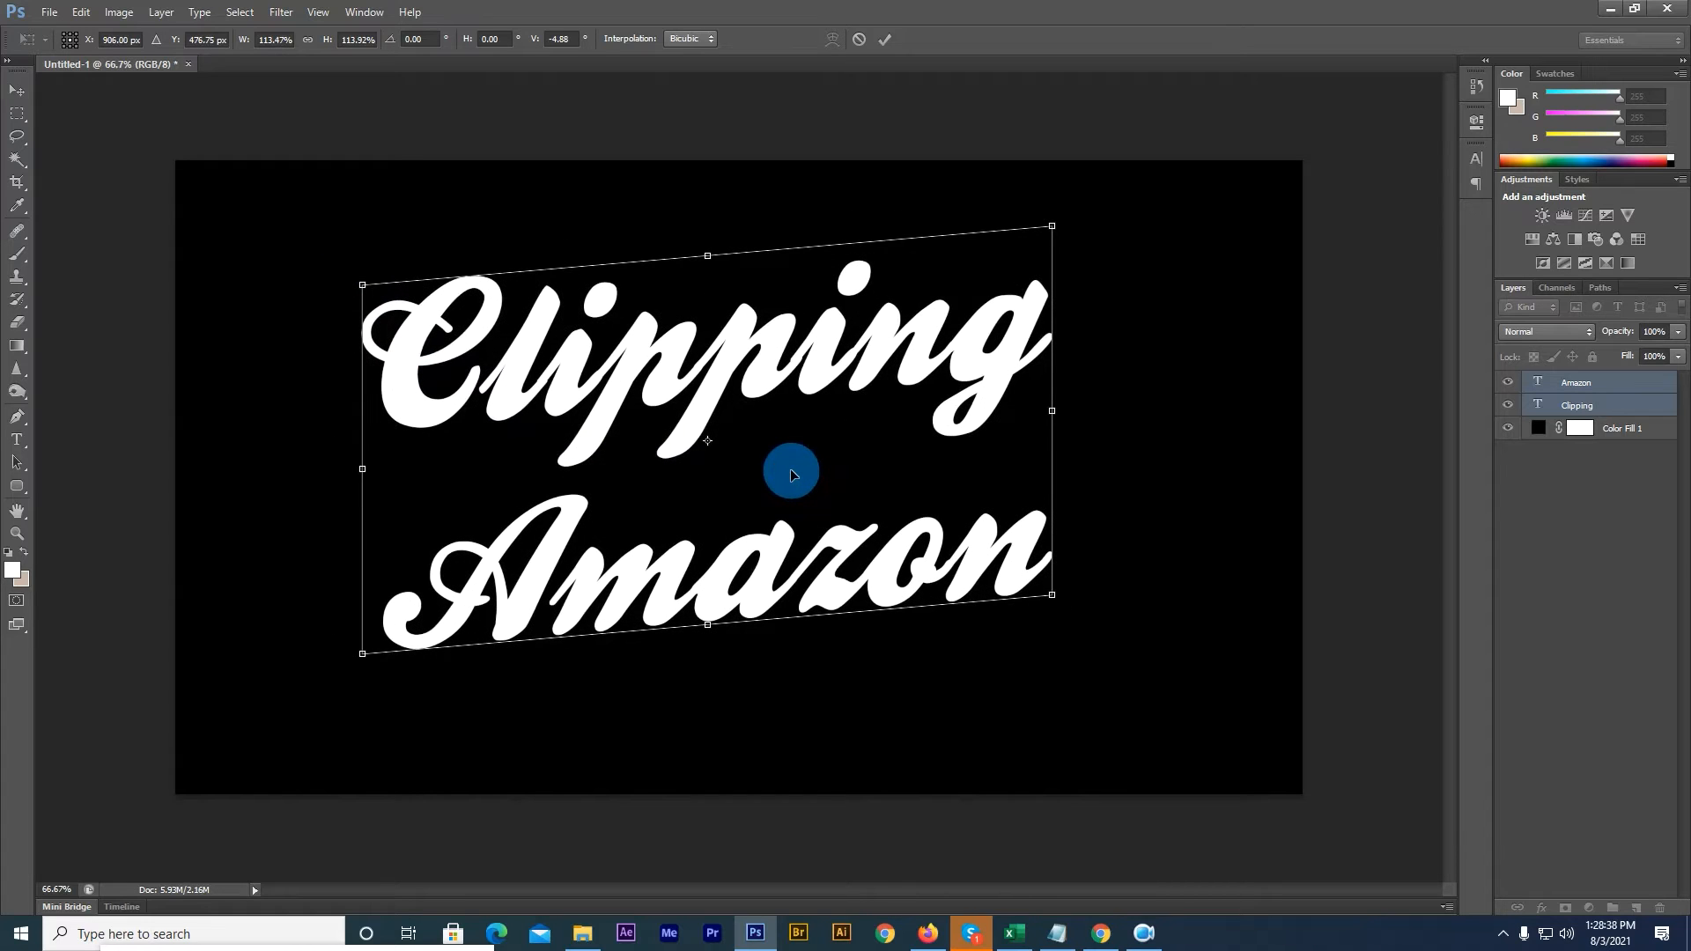
pyautogui.doubleClick(790, 475)
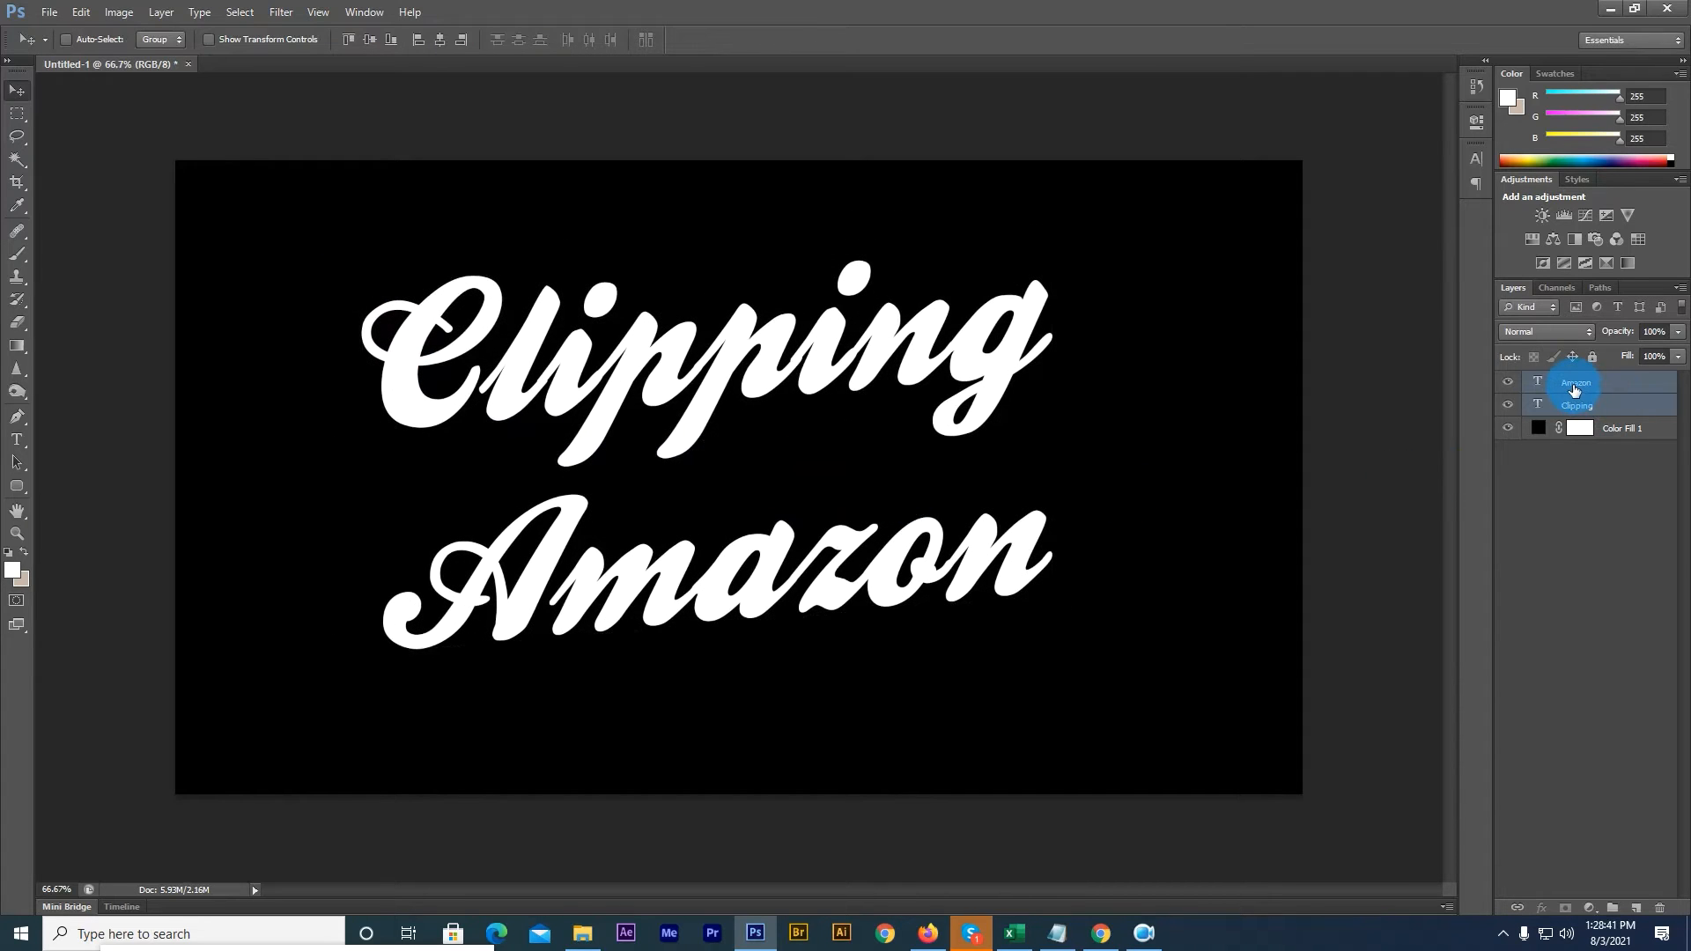
# Step: Group the two text layers and add a dark navy Stroke effect to the group
pyautogui.hotkey('ctrl', 'g')
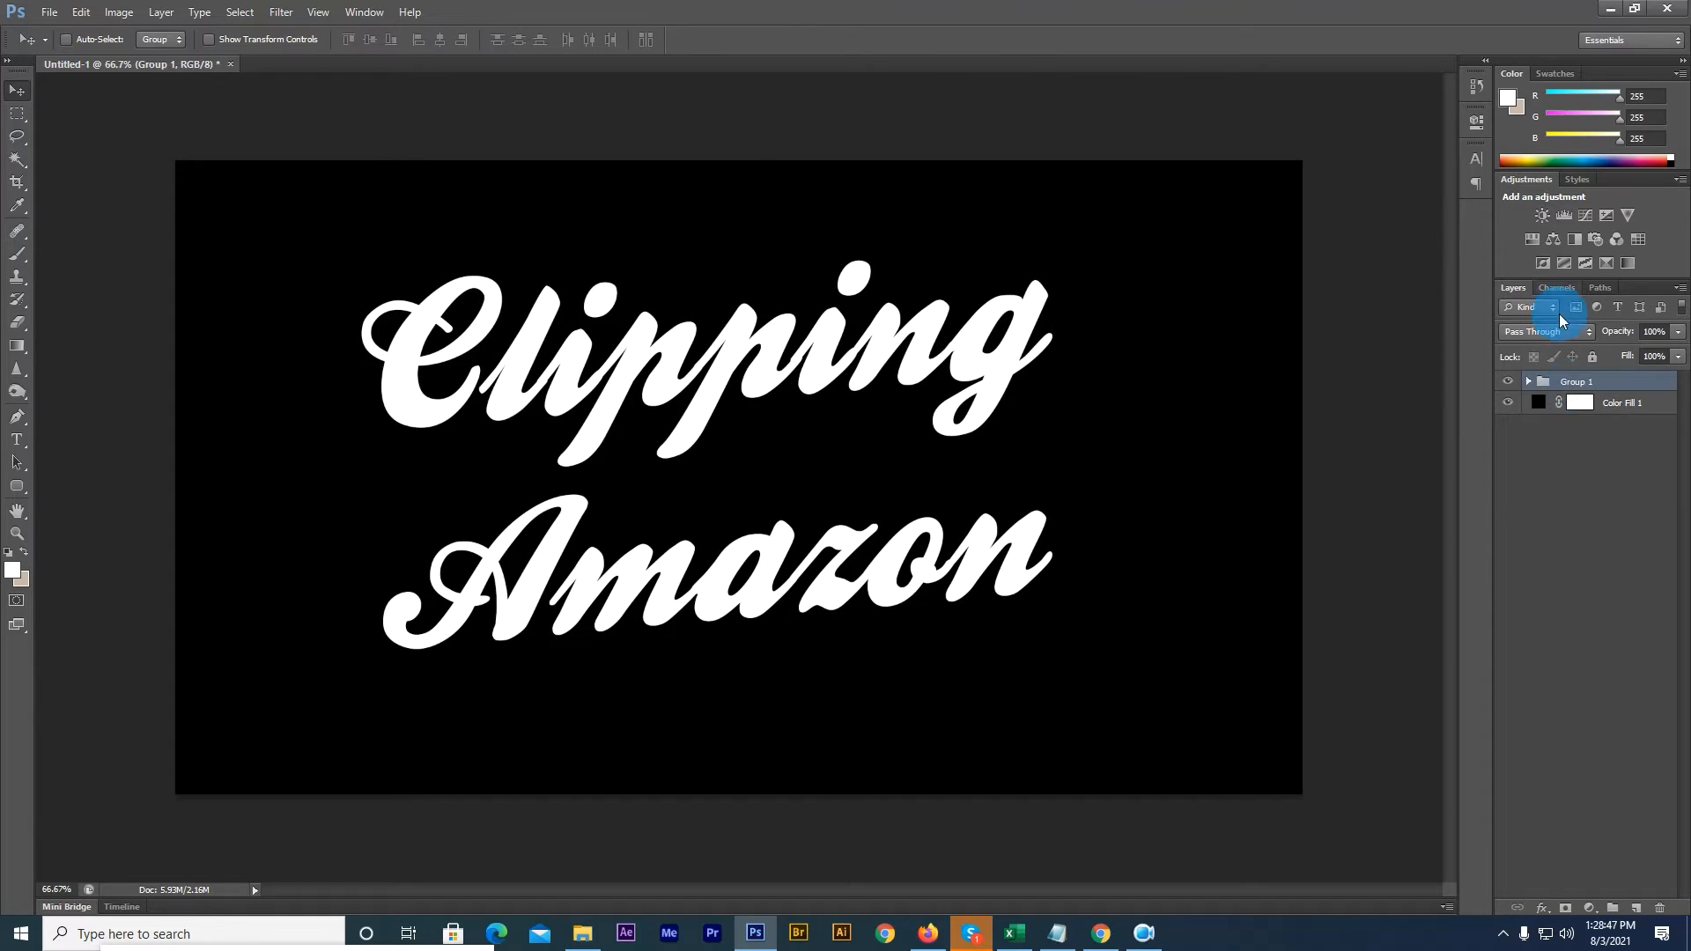
pyautogui.click(1536, 915)
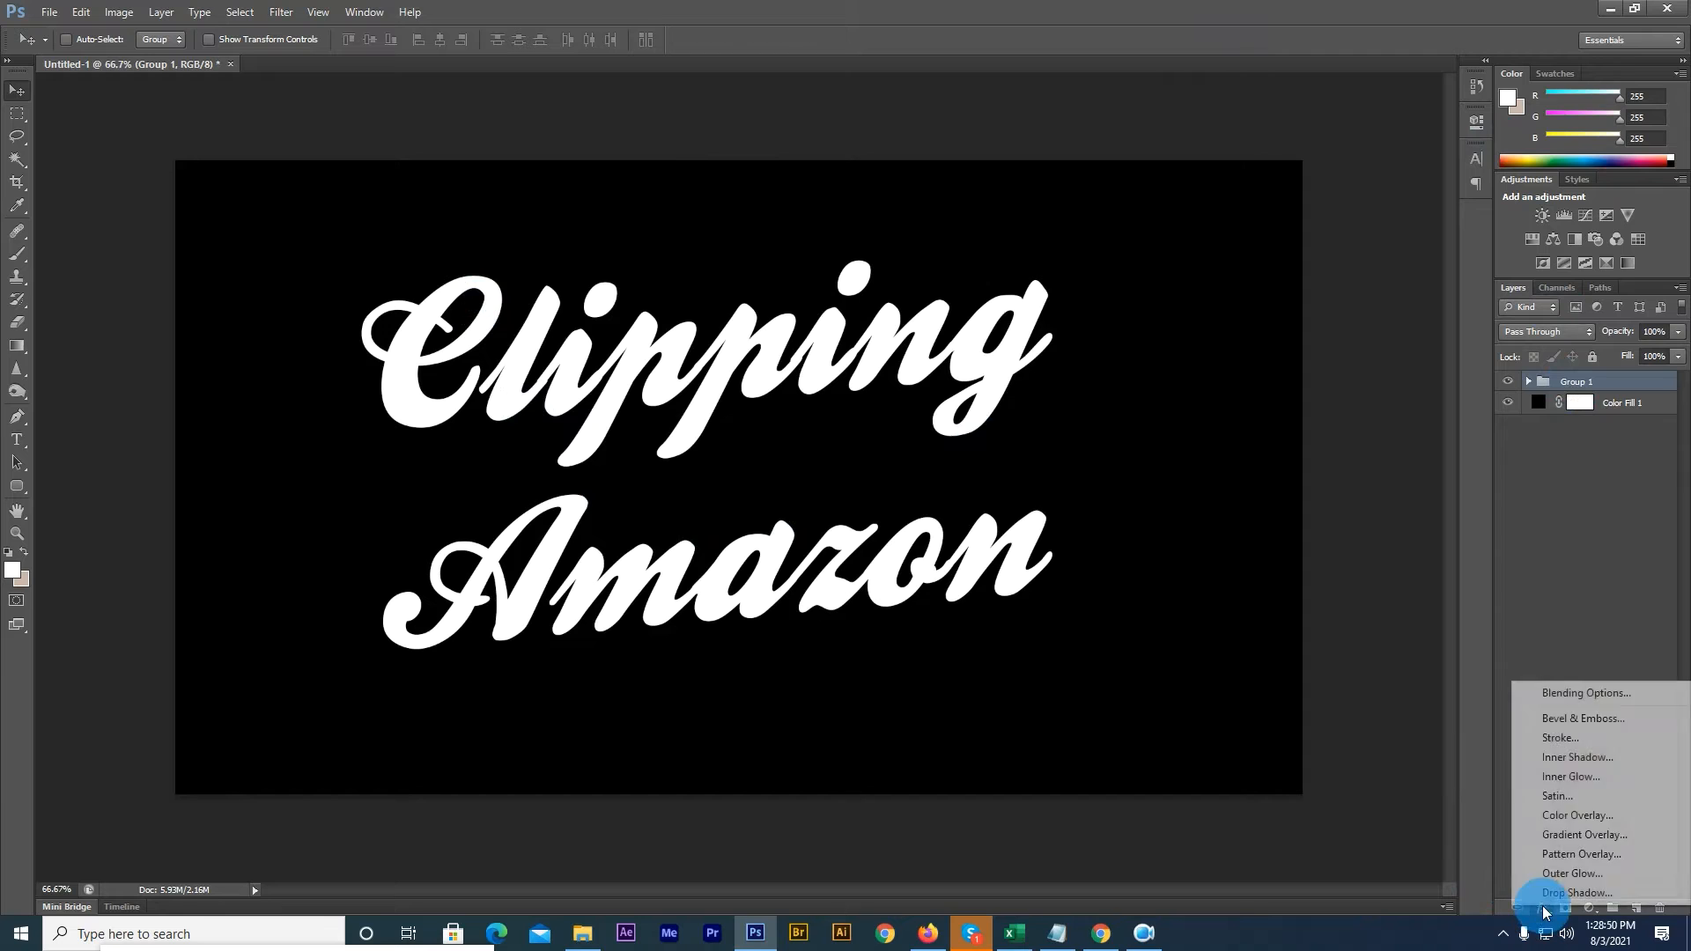
pyautogui.click(1567, 743)
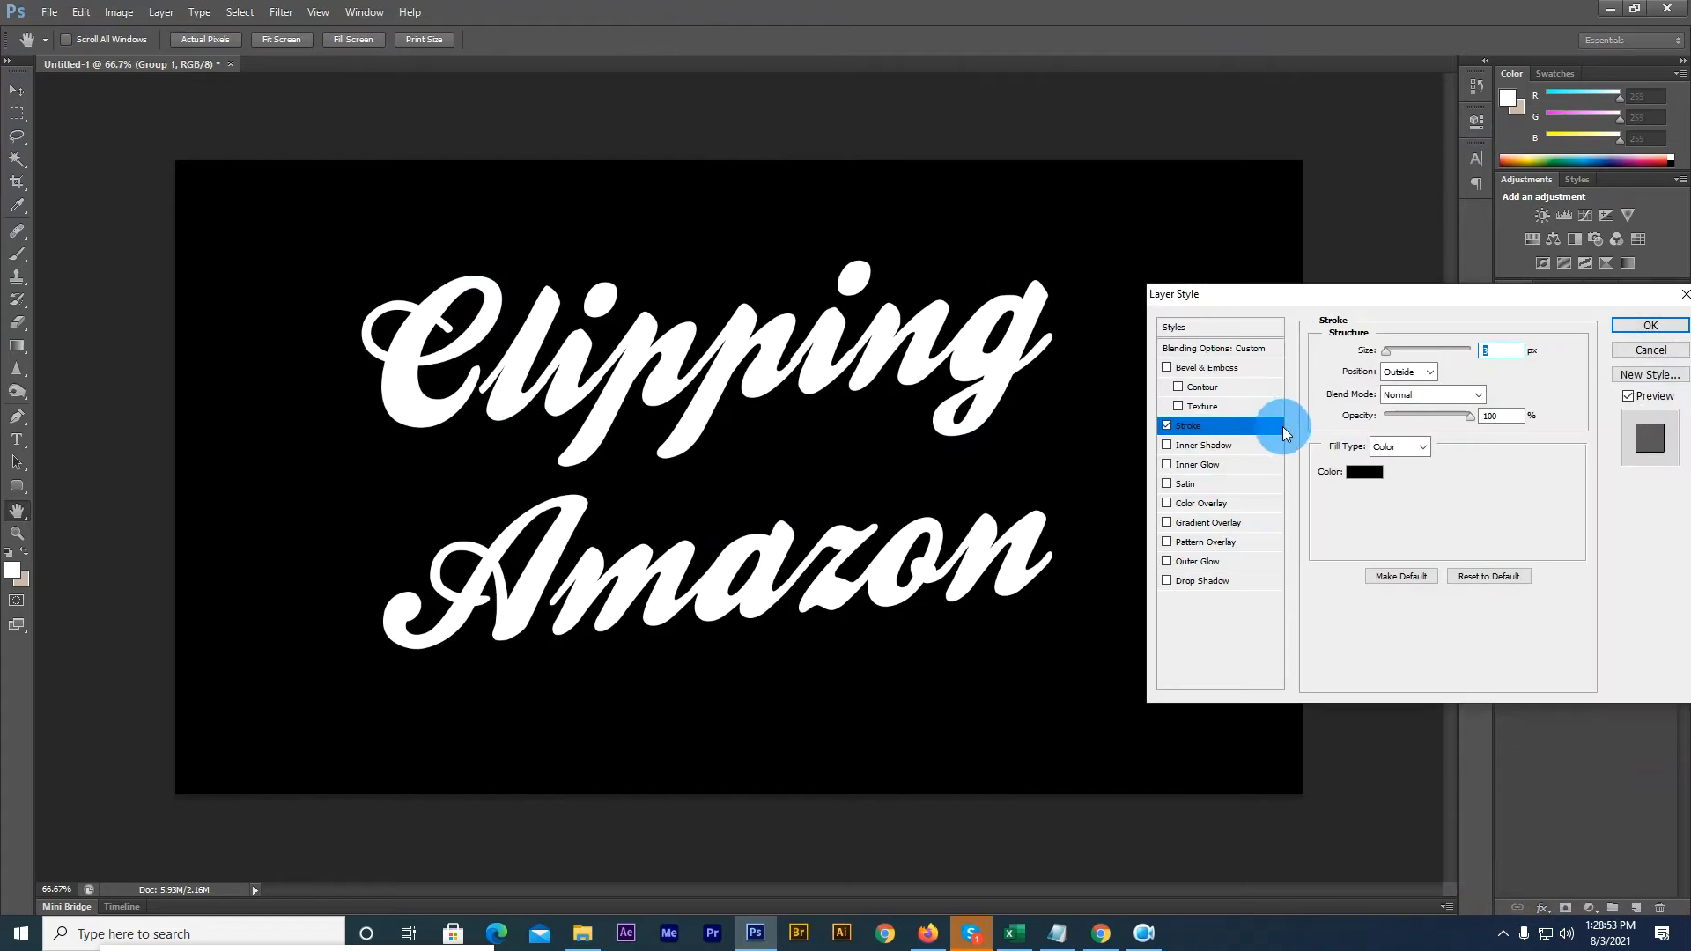
pyautogui.click(1364, 472)
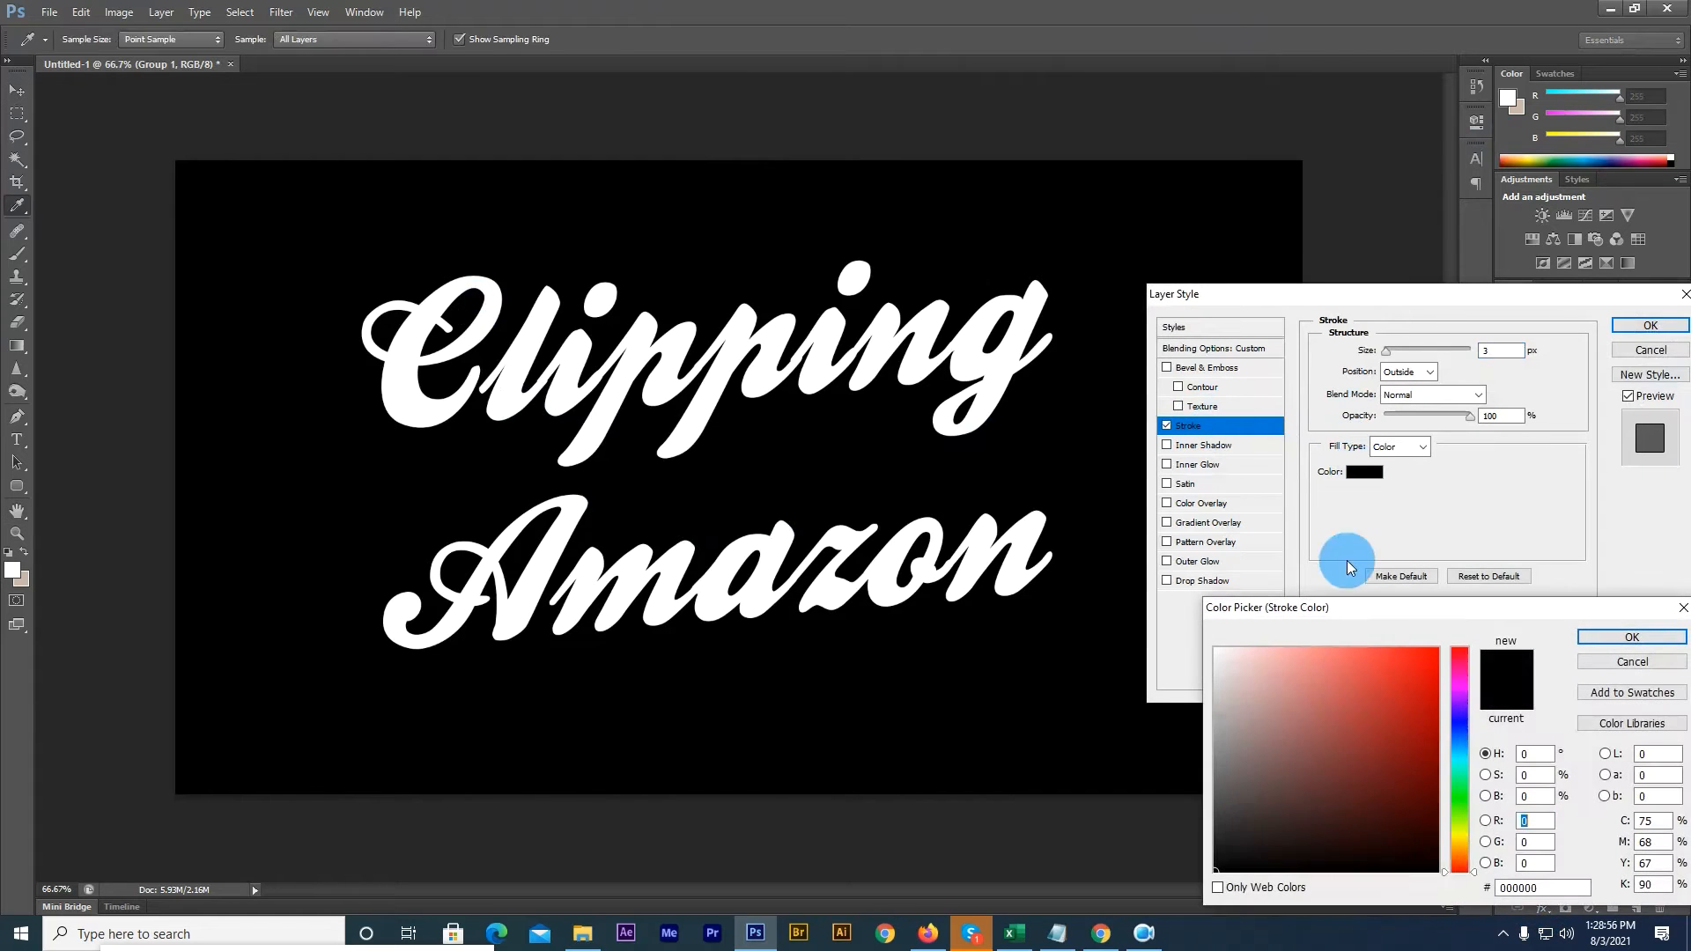
pyautogui.moveTo(1418, 833)
pyautogui.mouseDown()
pyautogui.moveTo(1430, 797)
pyautogui.moveTo(1451, 816)
pyautogui.mouseUp()
pyautogui.click(1629, 638)
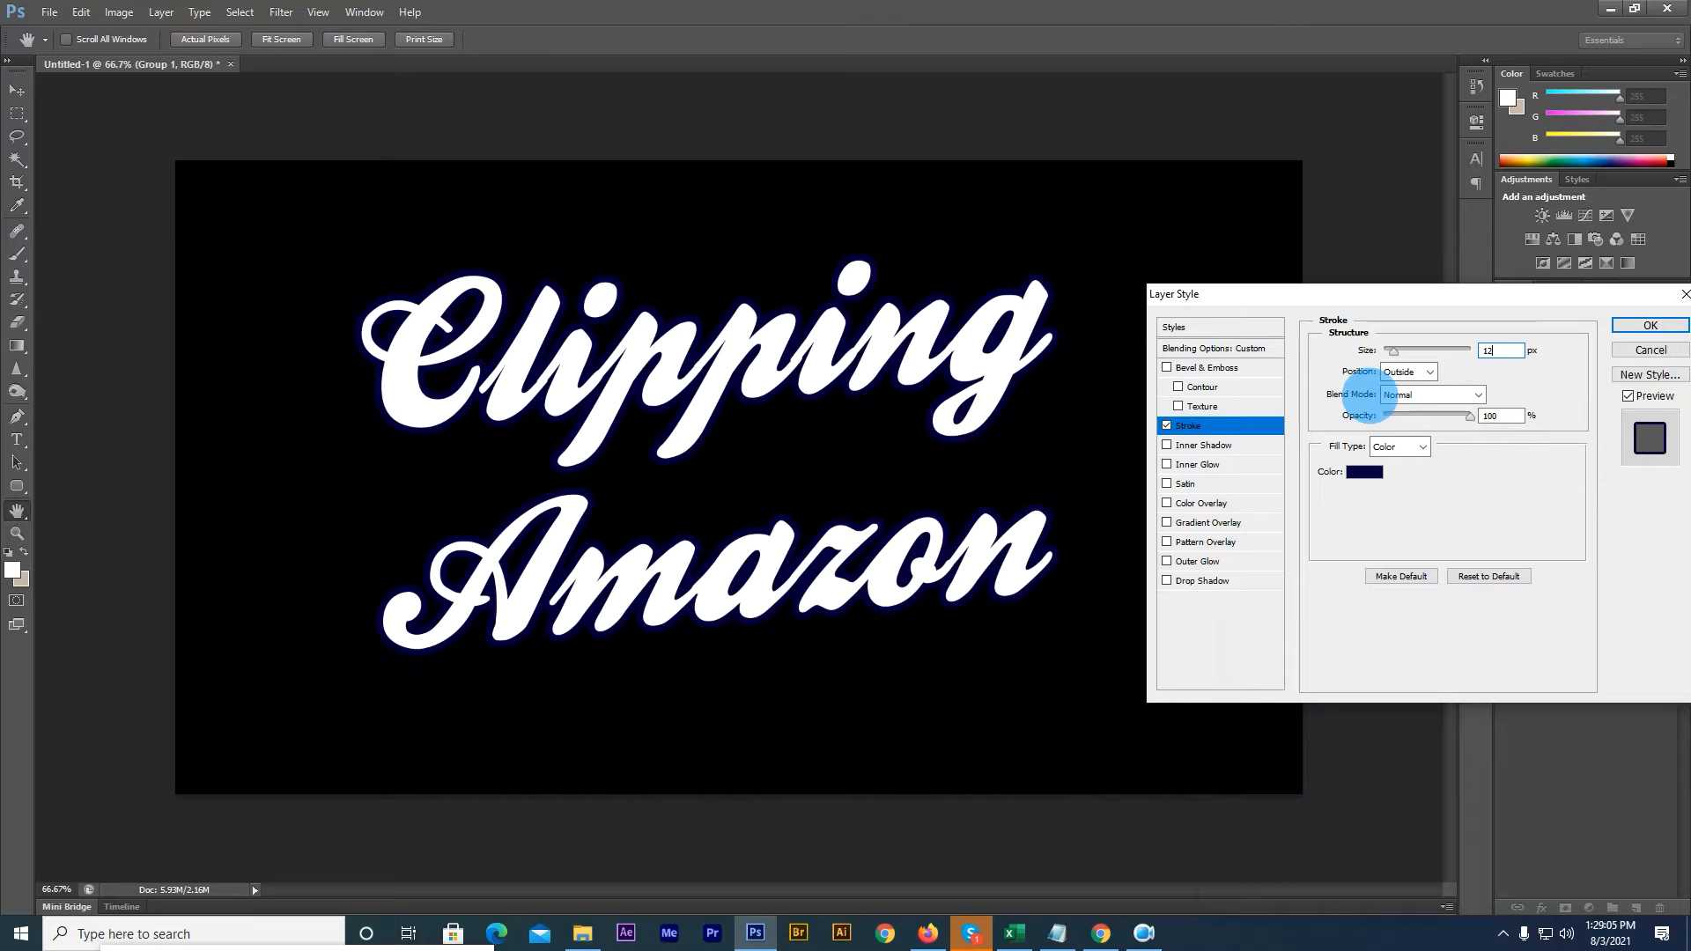
# Step: Set the group's stroke size to 15 px with Outside position, Normal blend mode and 100% opacity, and apply it
pyautogui.press('BackSpace')
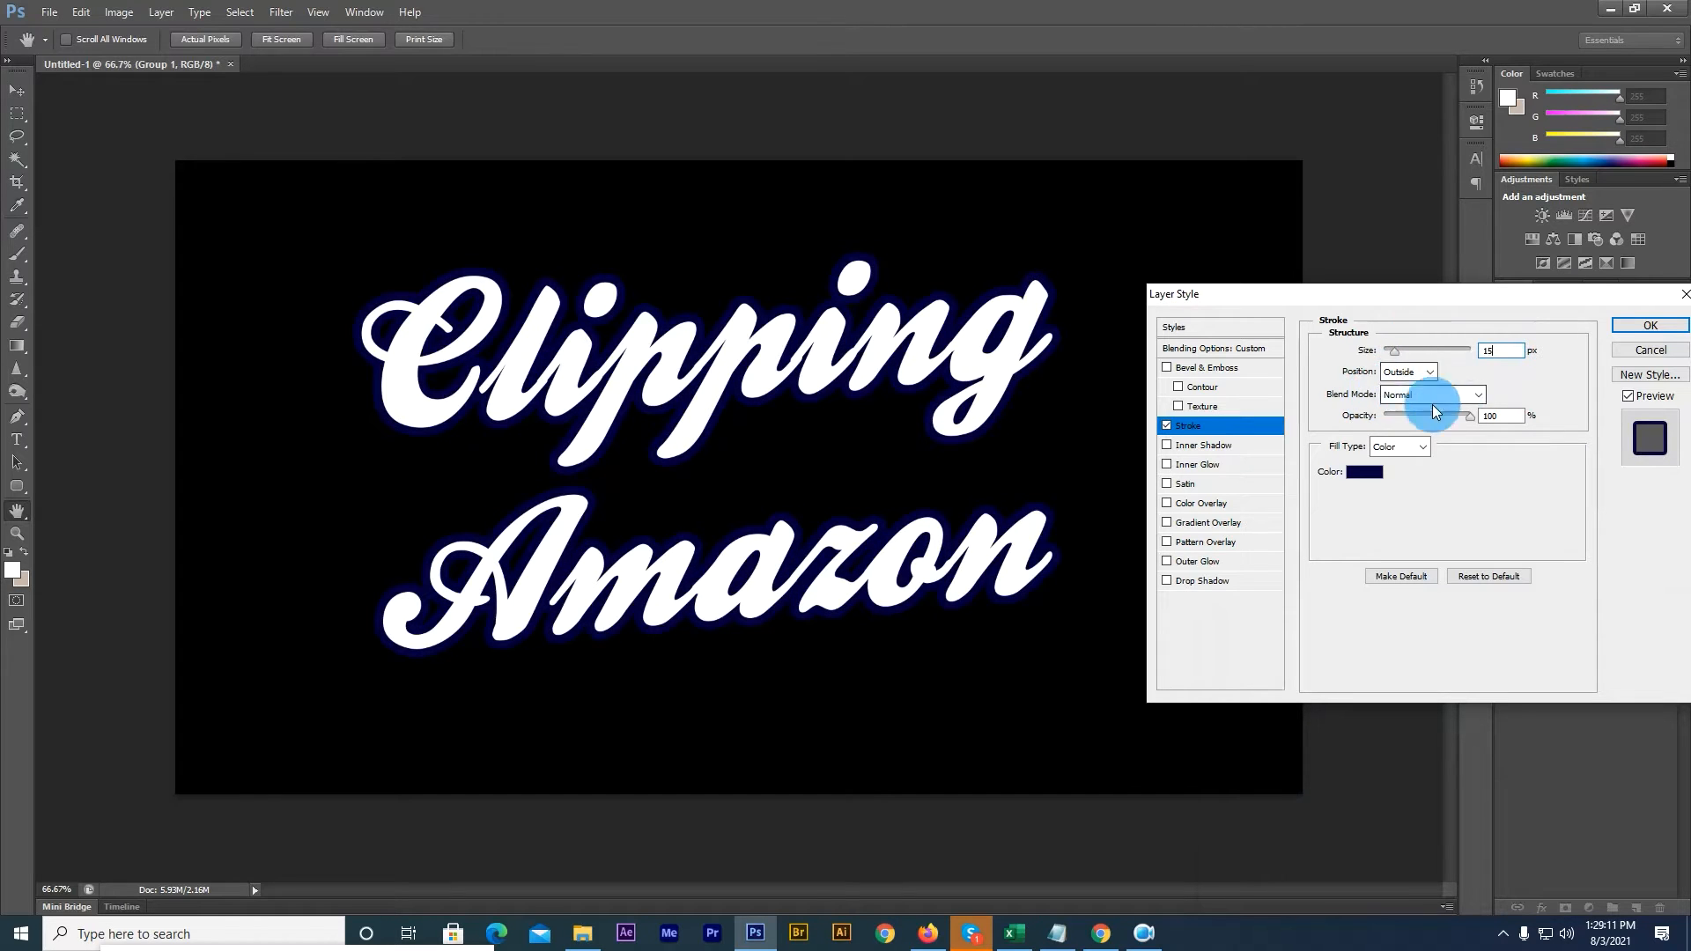
pyautogui.click(1470, 419)
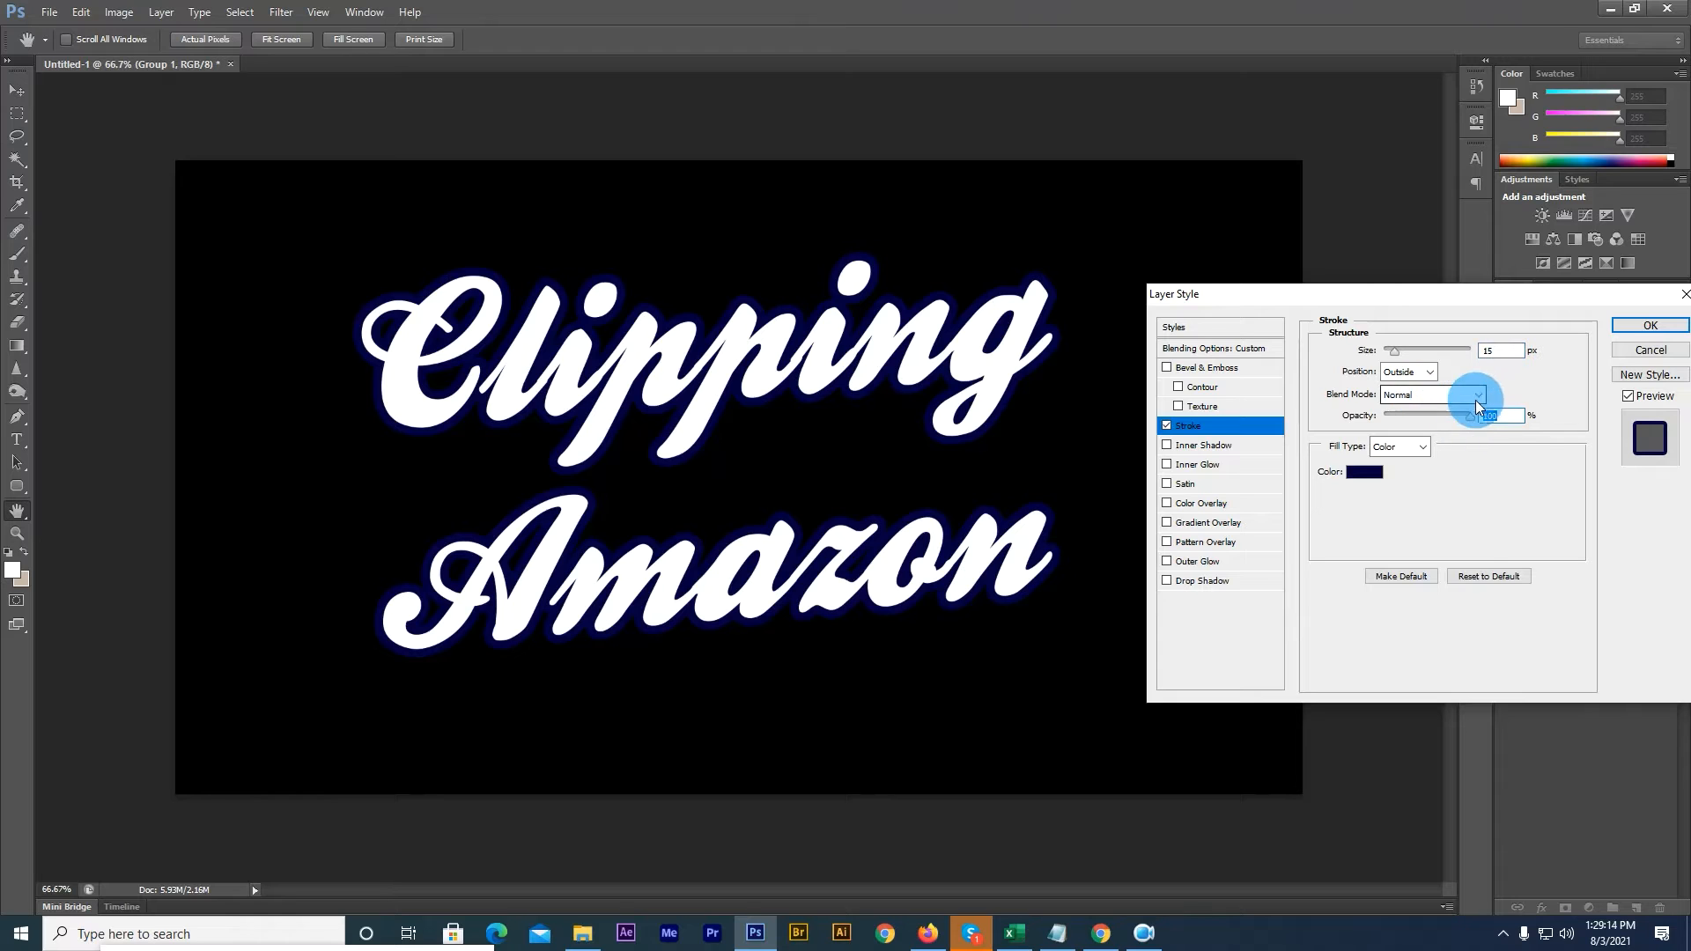
pyautogui.click(1463, 395)
pyautogui.click(1449, 412)
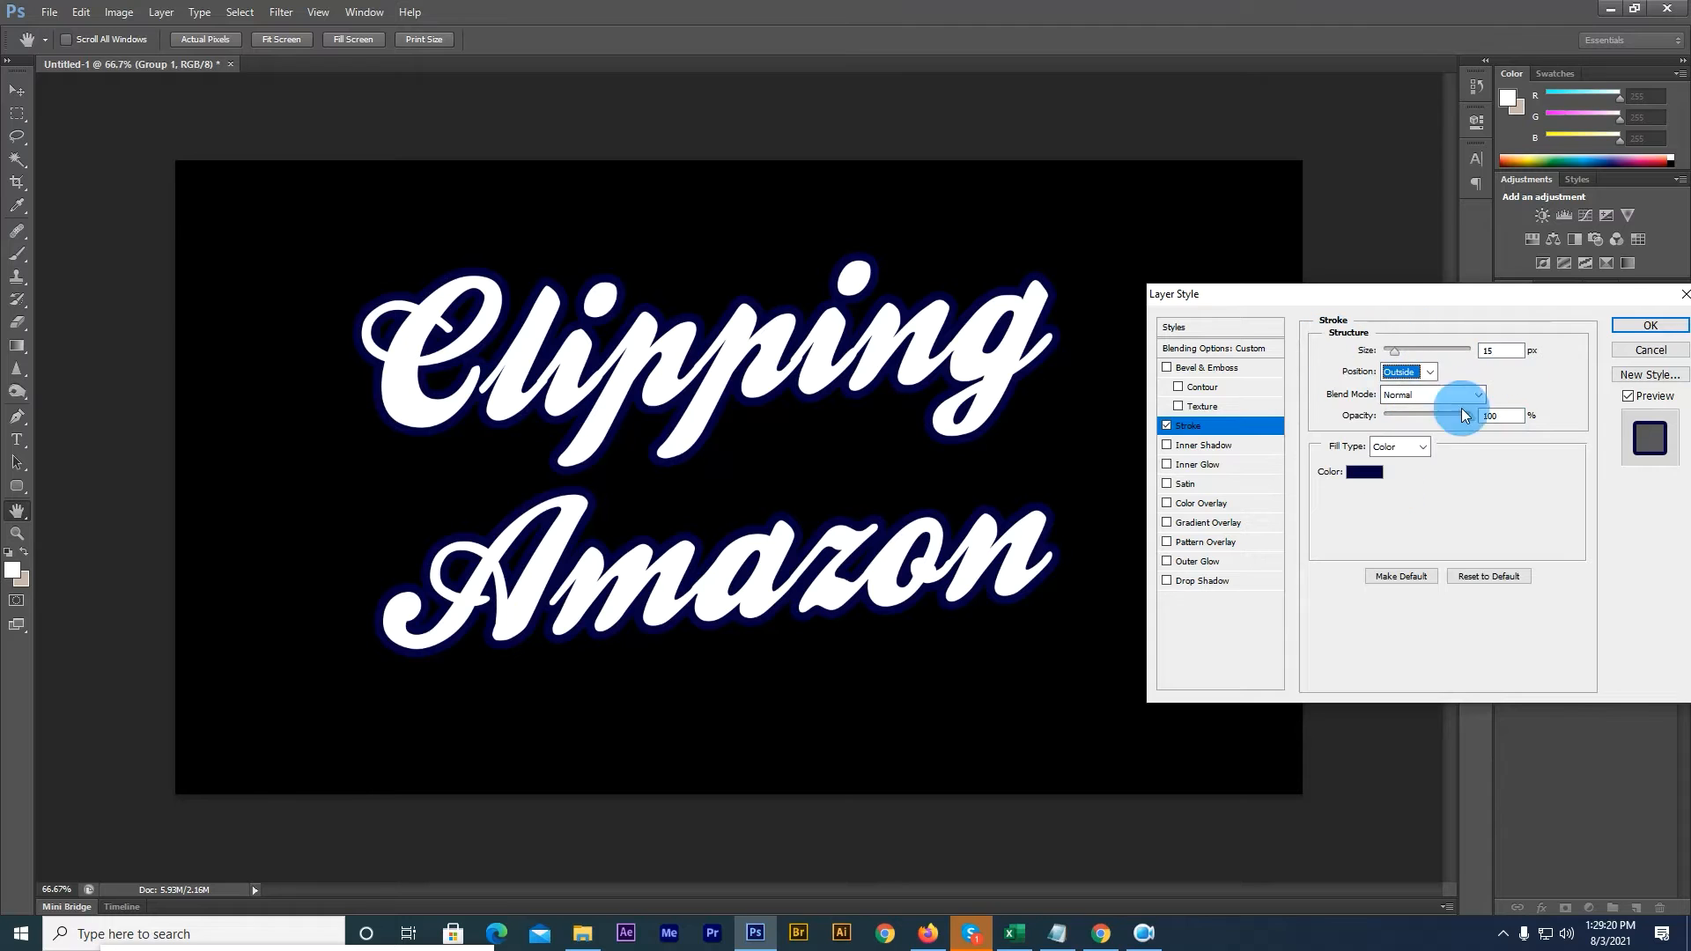
pyautogui.click(1648, 325)
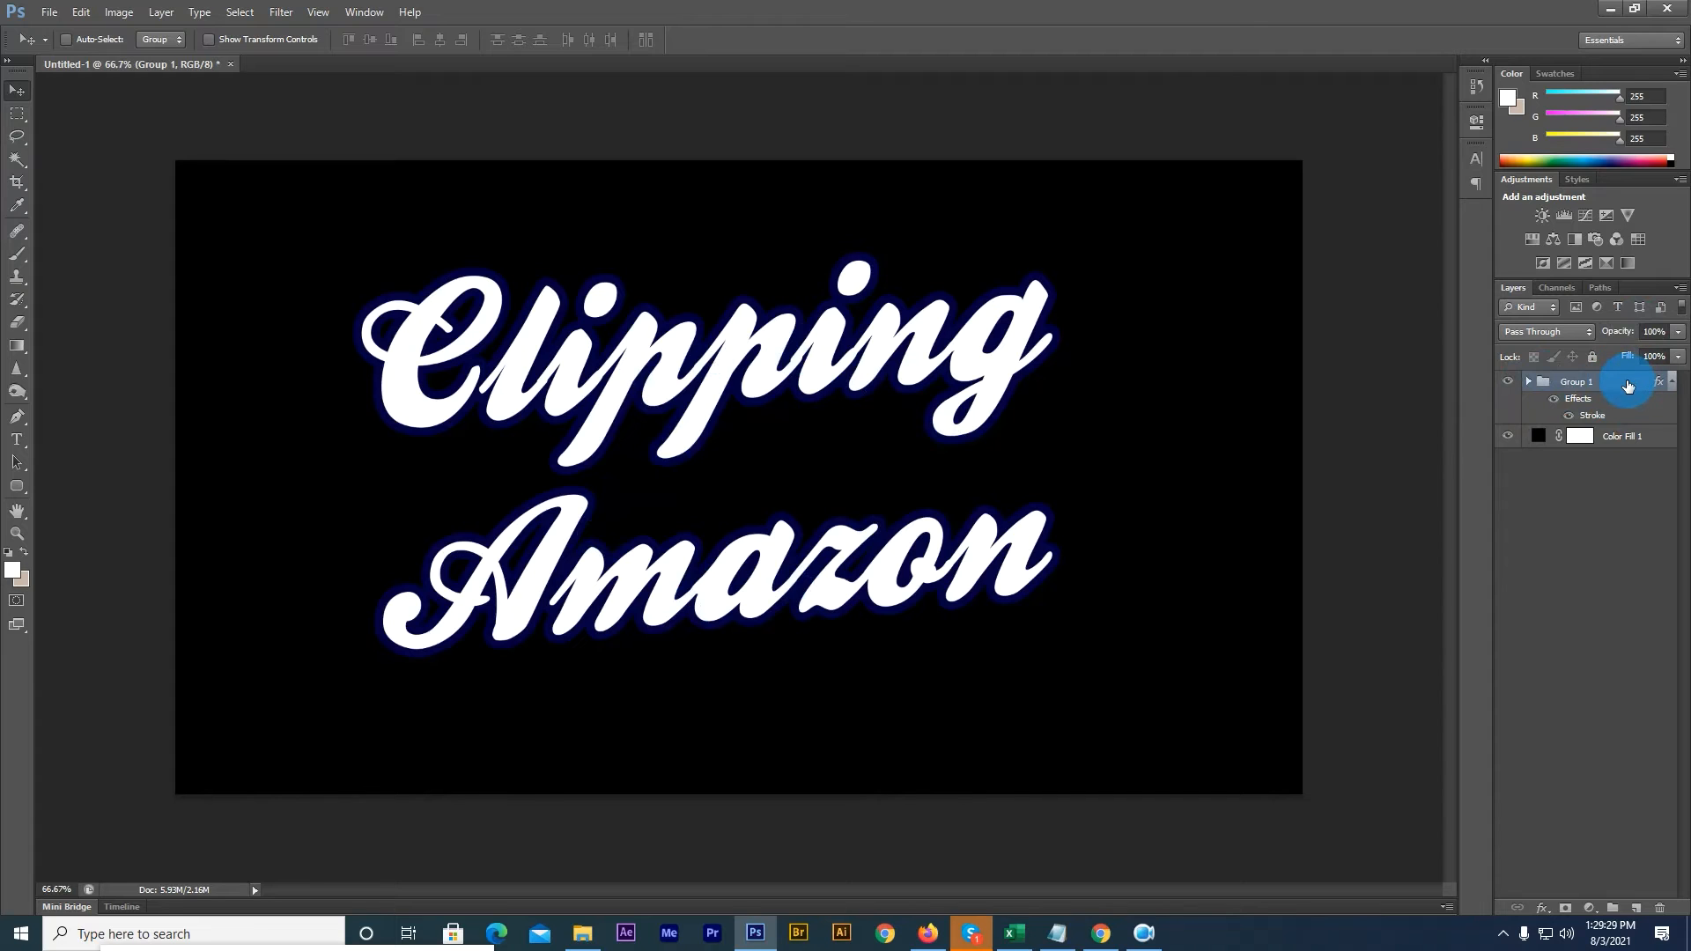
# Step: Duplicate the stroked text group twice and change the middle group's stroke color to light blue
pyautogui.hotkey('ctrl', 'j')
pyautogui.hotkey('ctrl', 'j')
pyautogui.click(1585, 437)
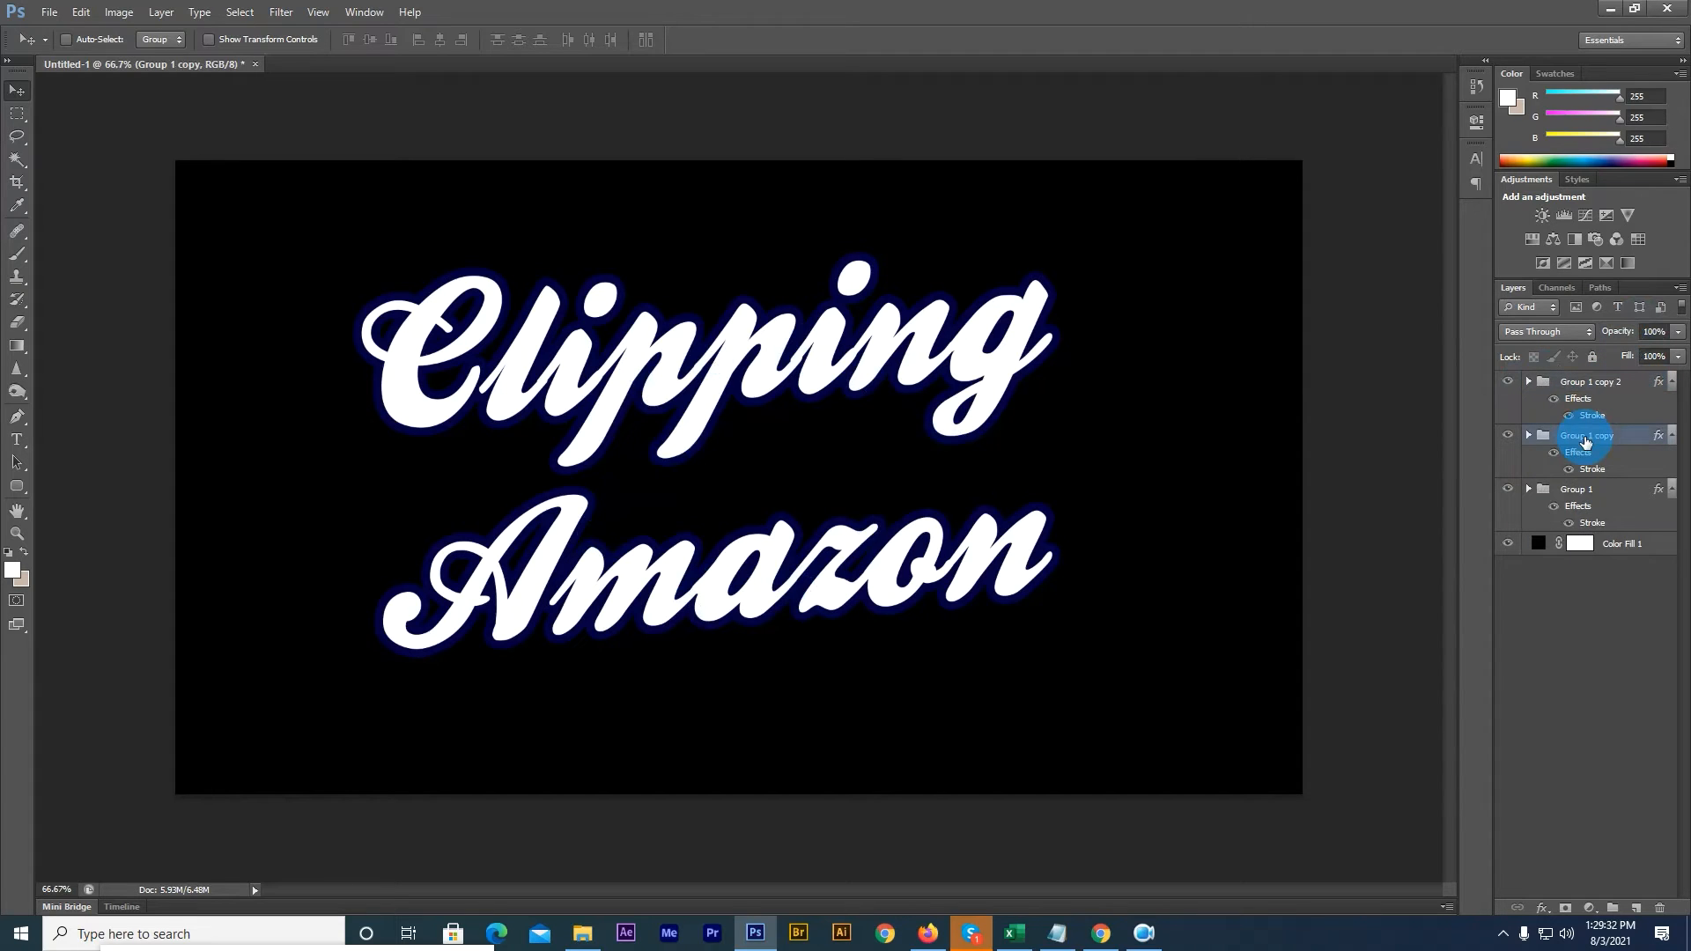
pyautogui.doubleClick(1591, 469)
pyautogui.click(1363, 472)
pyautogui.click(1345, 650)
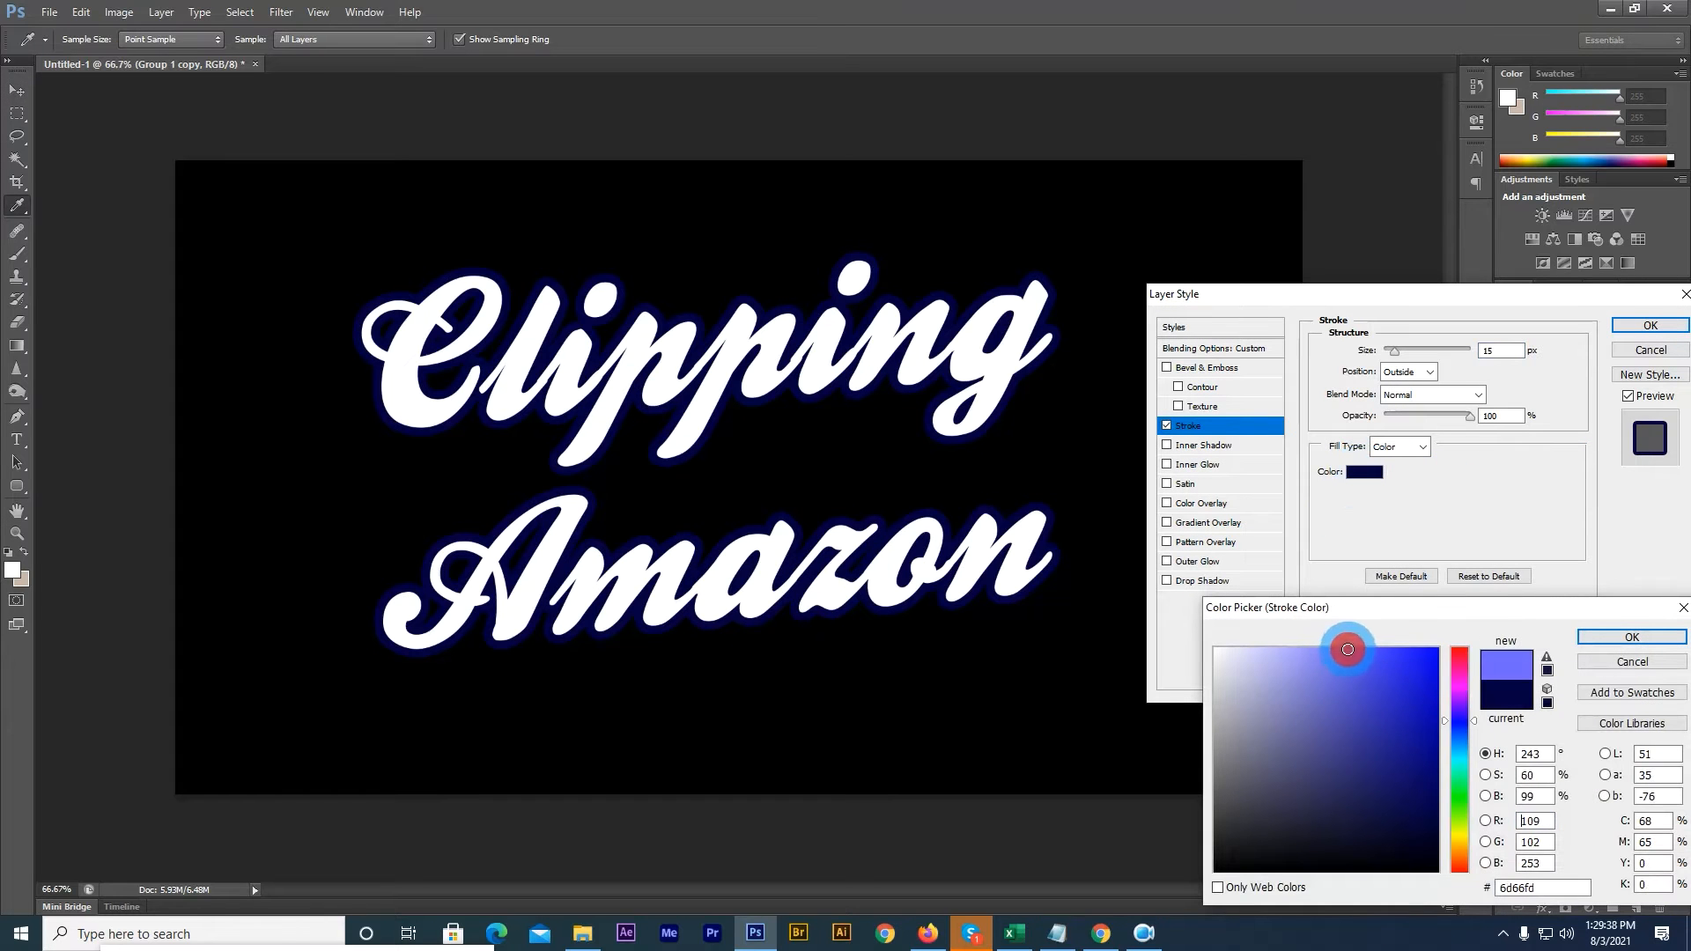
pyautogui.click(1456, 753)
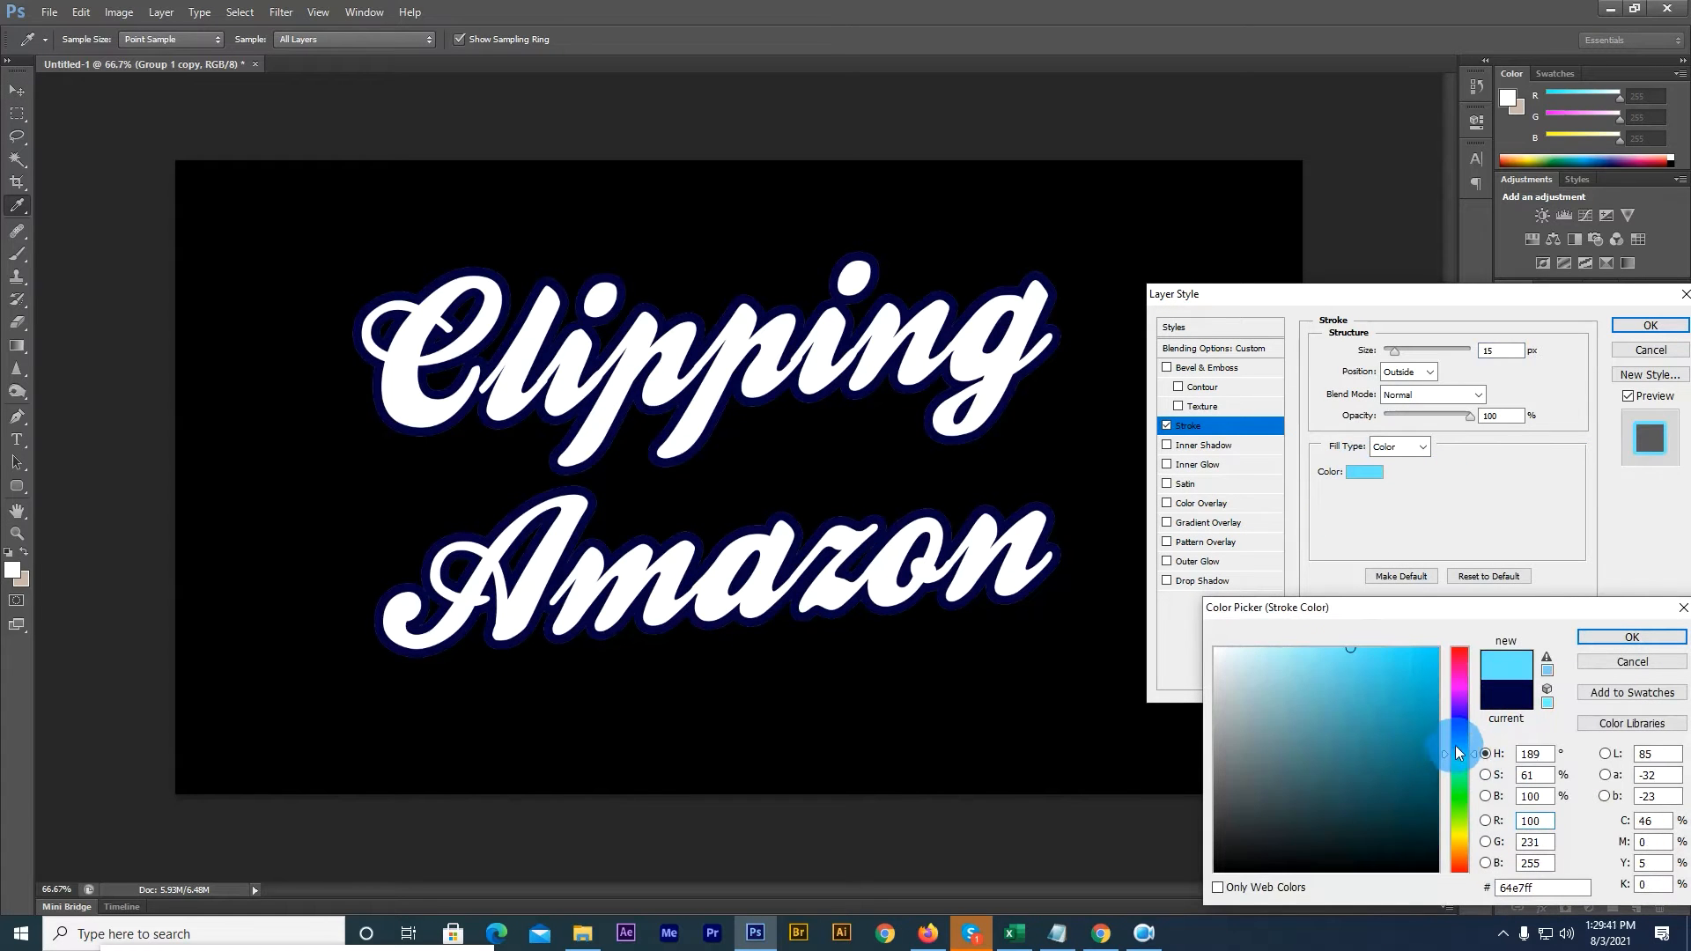
pyautogui.click(1352, 656)
pyautogui.click(1631, 636)
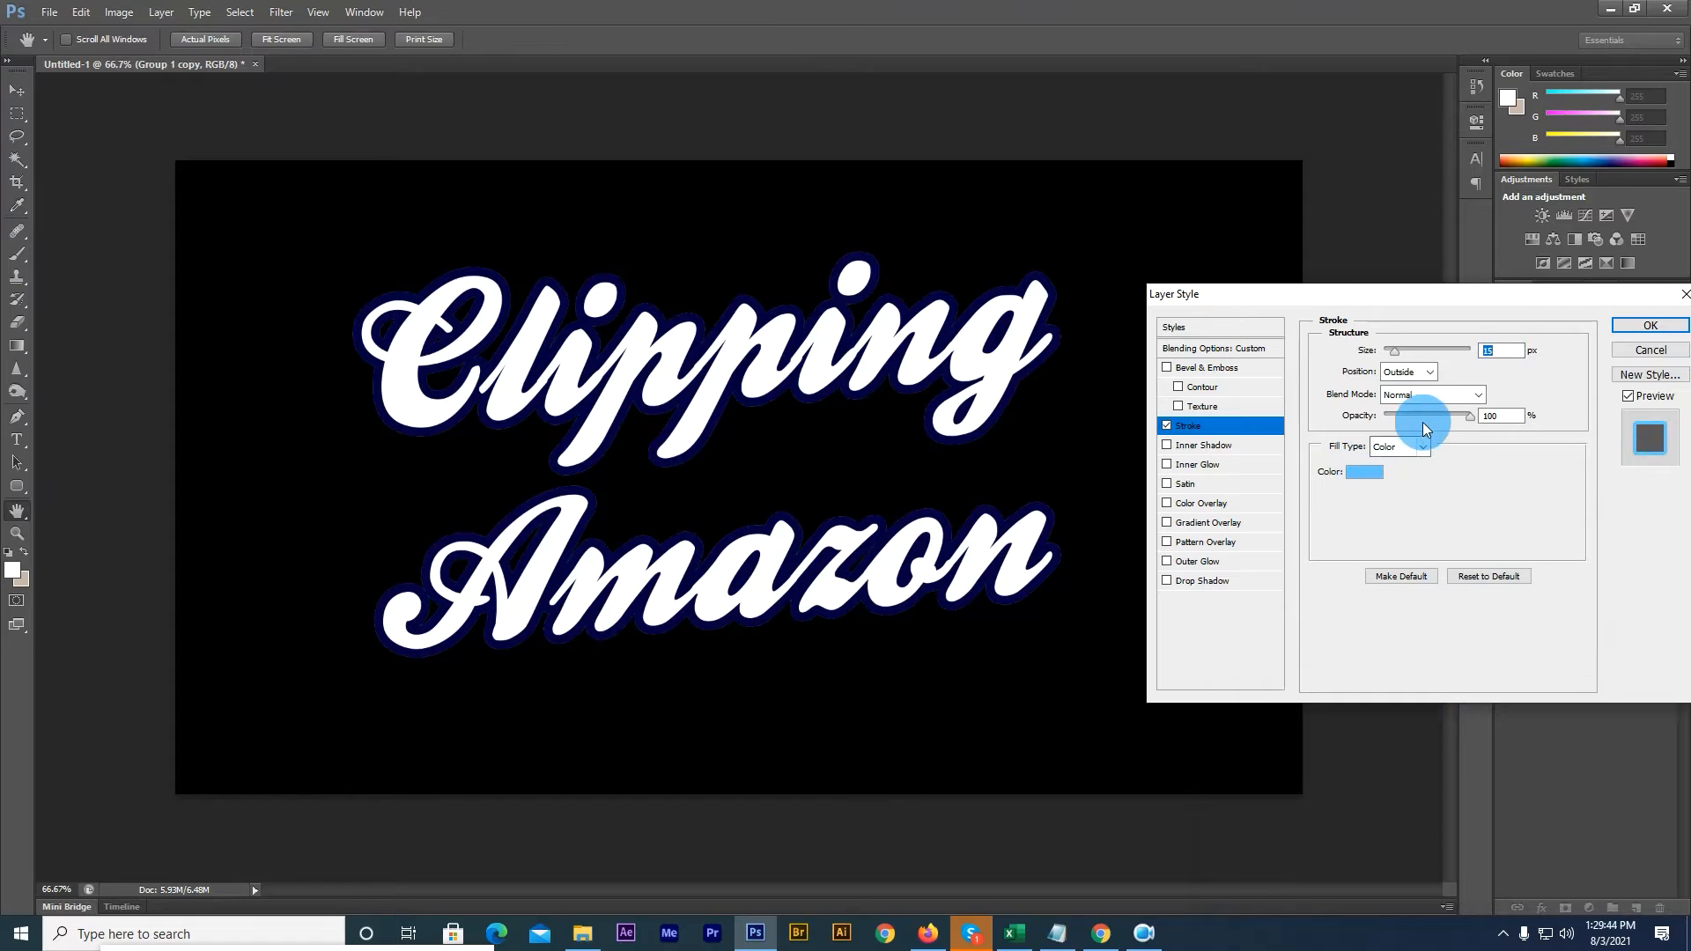
pyautogui.click(1650, 325)
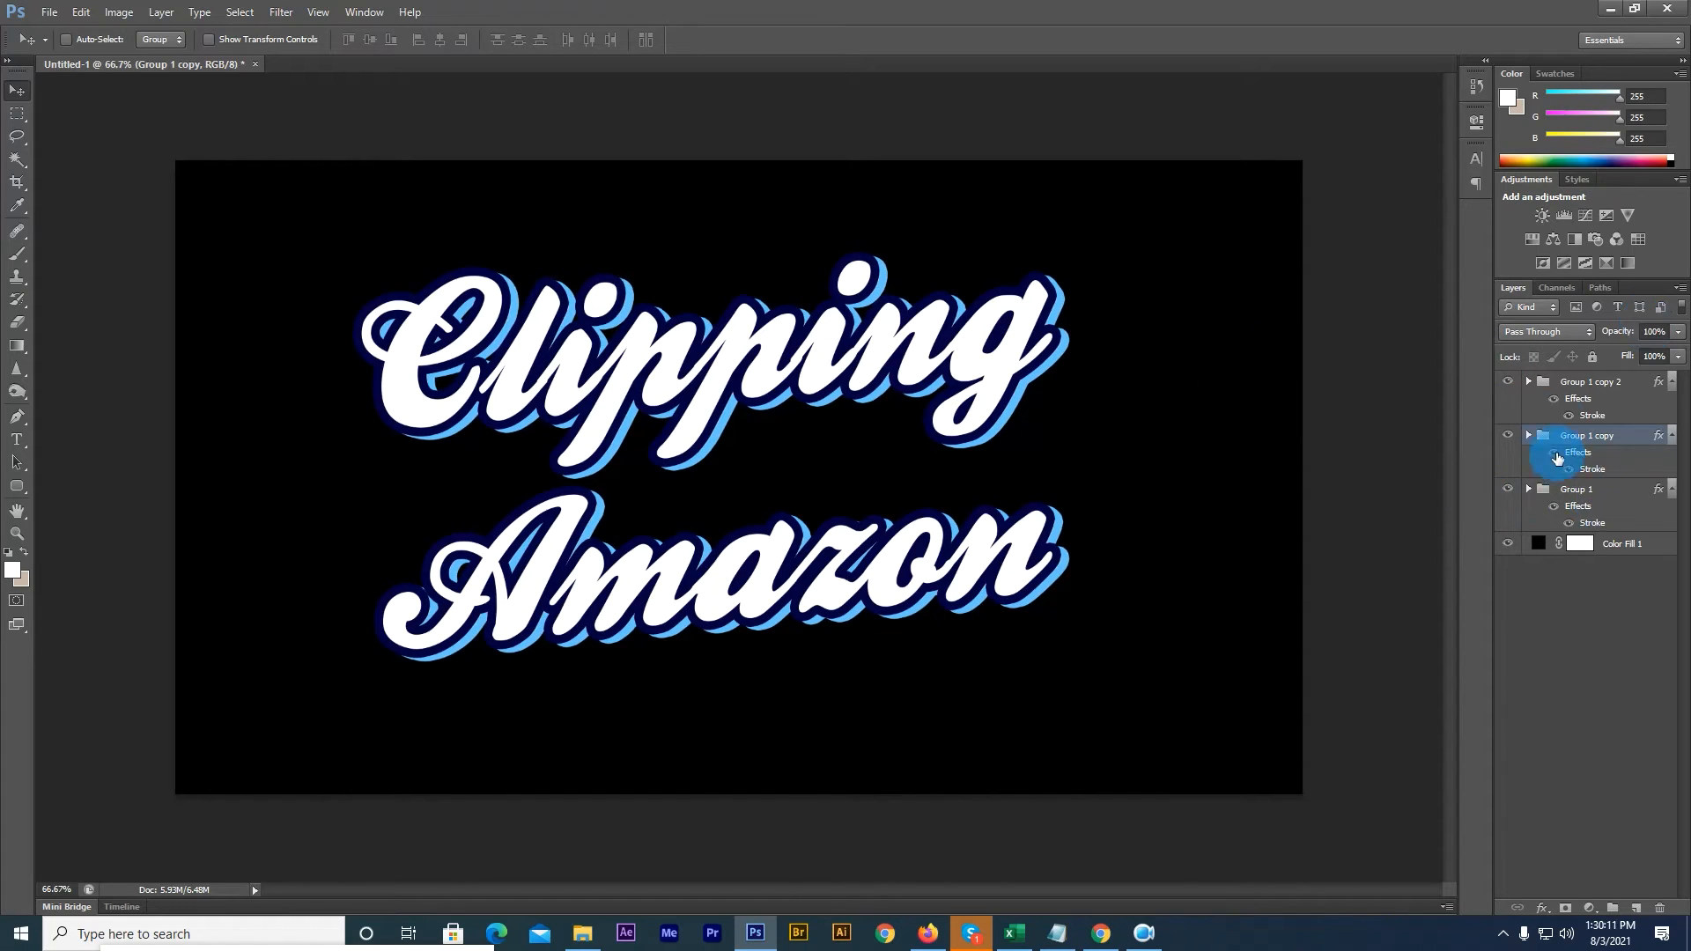
# Step: Combine the three stroked text groups into one parent group
pyautogui.click(1599, 388)
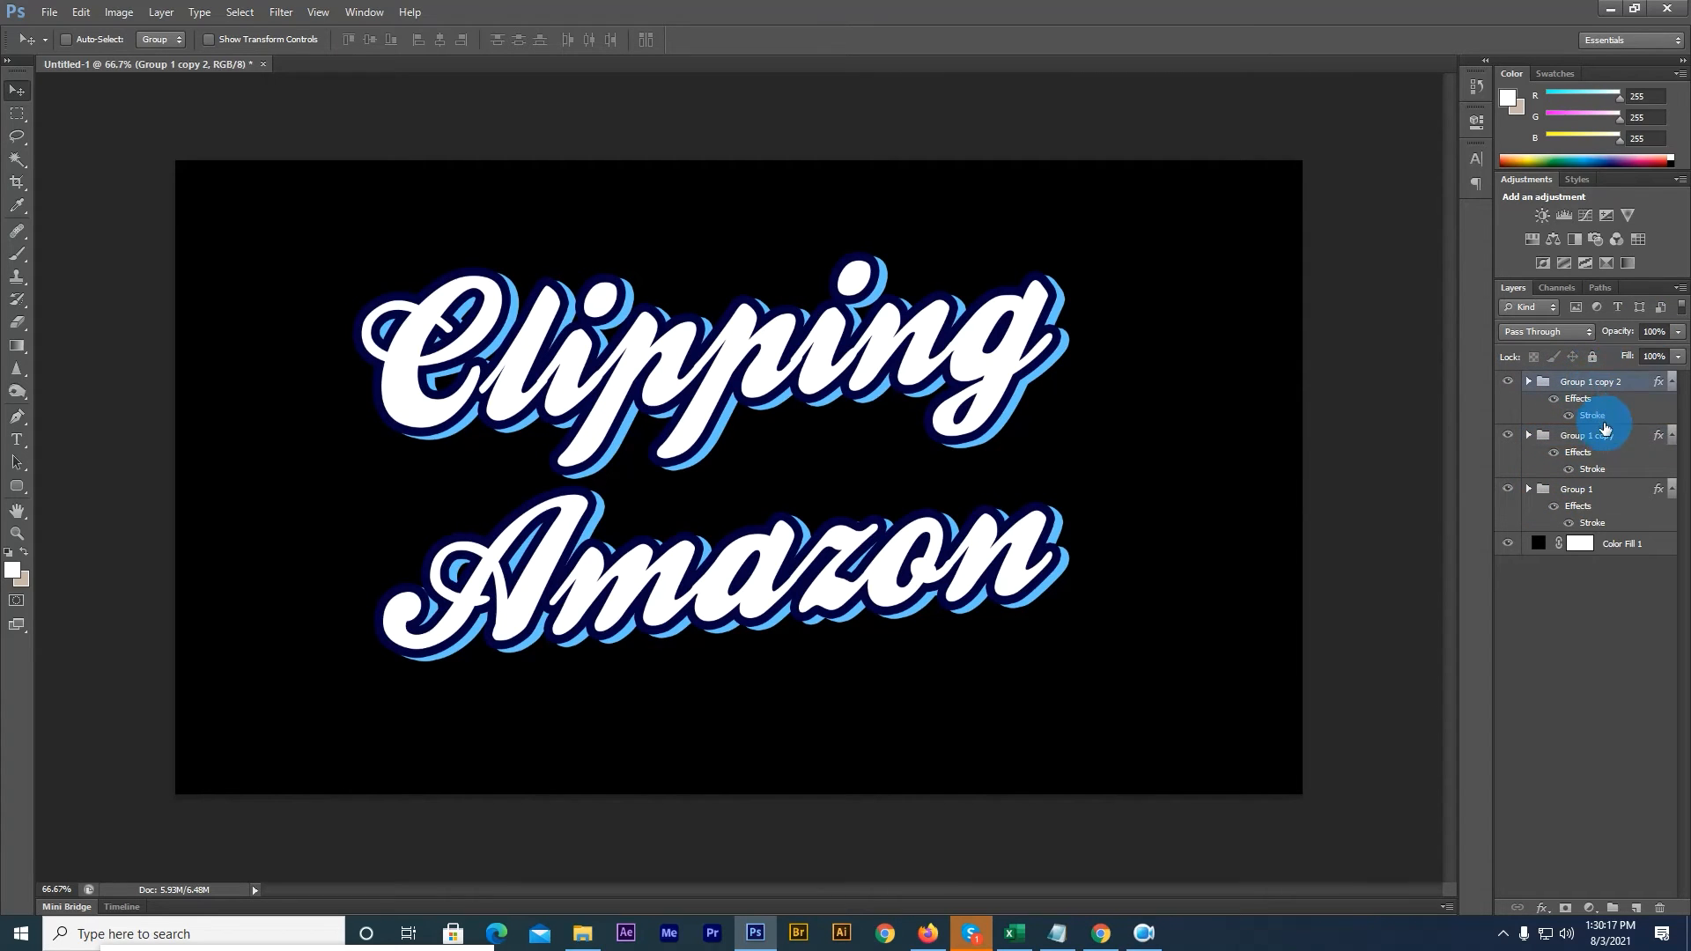
pyautogui.click(1589, 489)
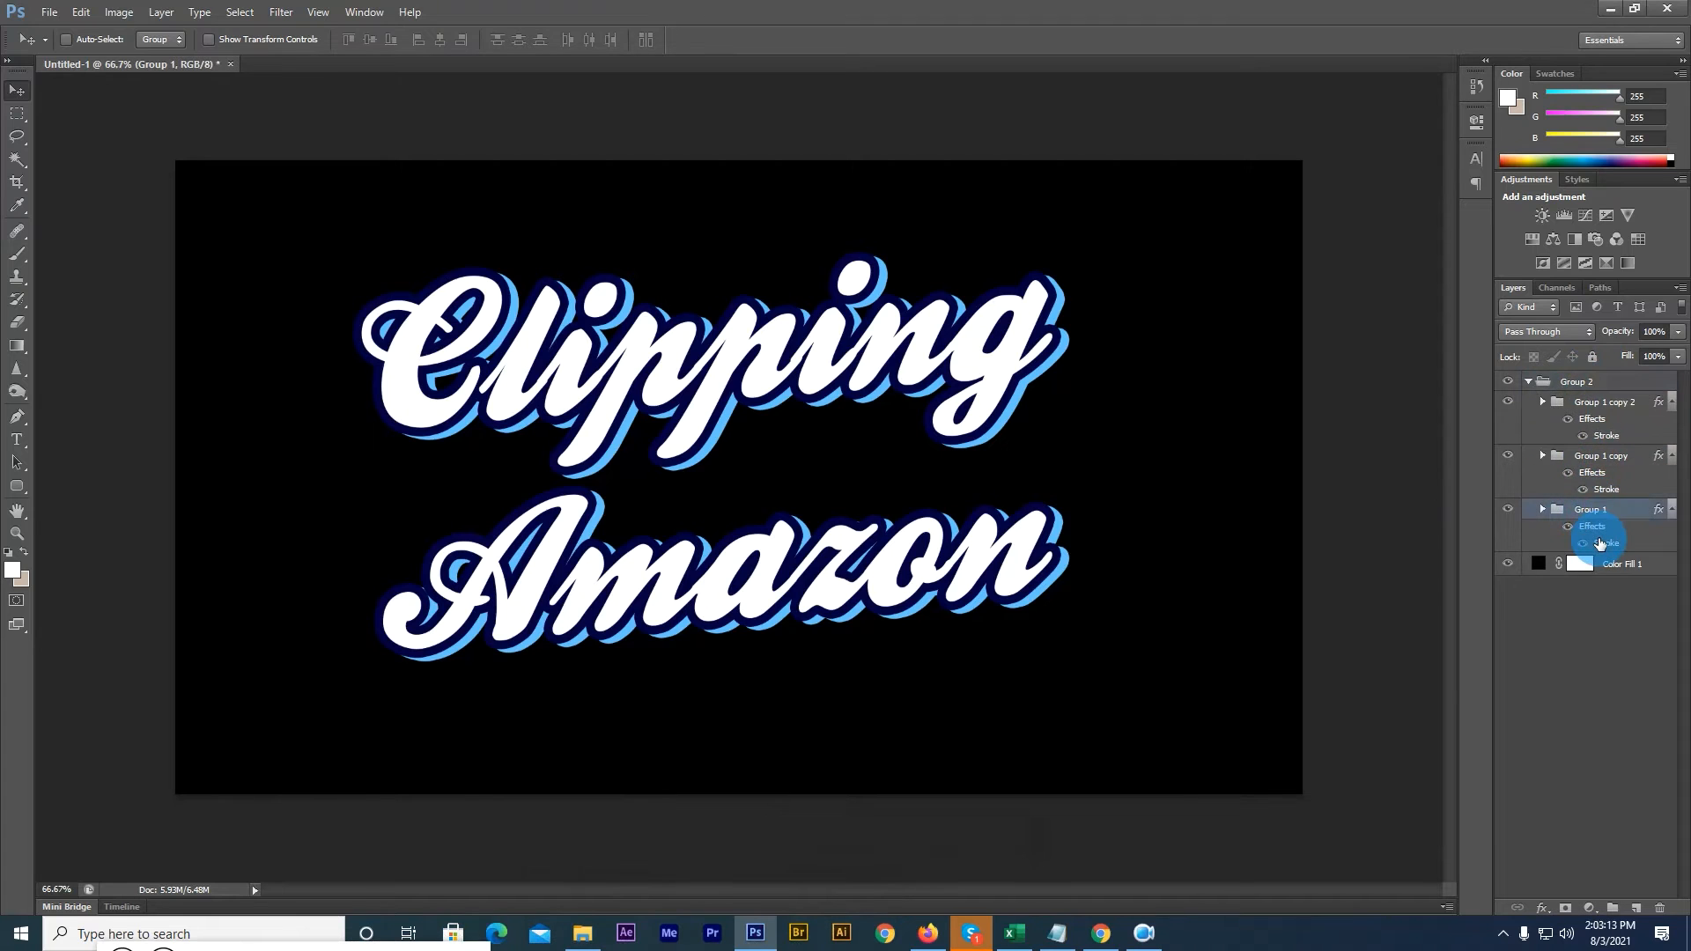
# Step: Set the stroke size of the bottom text group, Group 1, to 20 px and apply it
pyautogui.doubleClick(1600, 543)
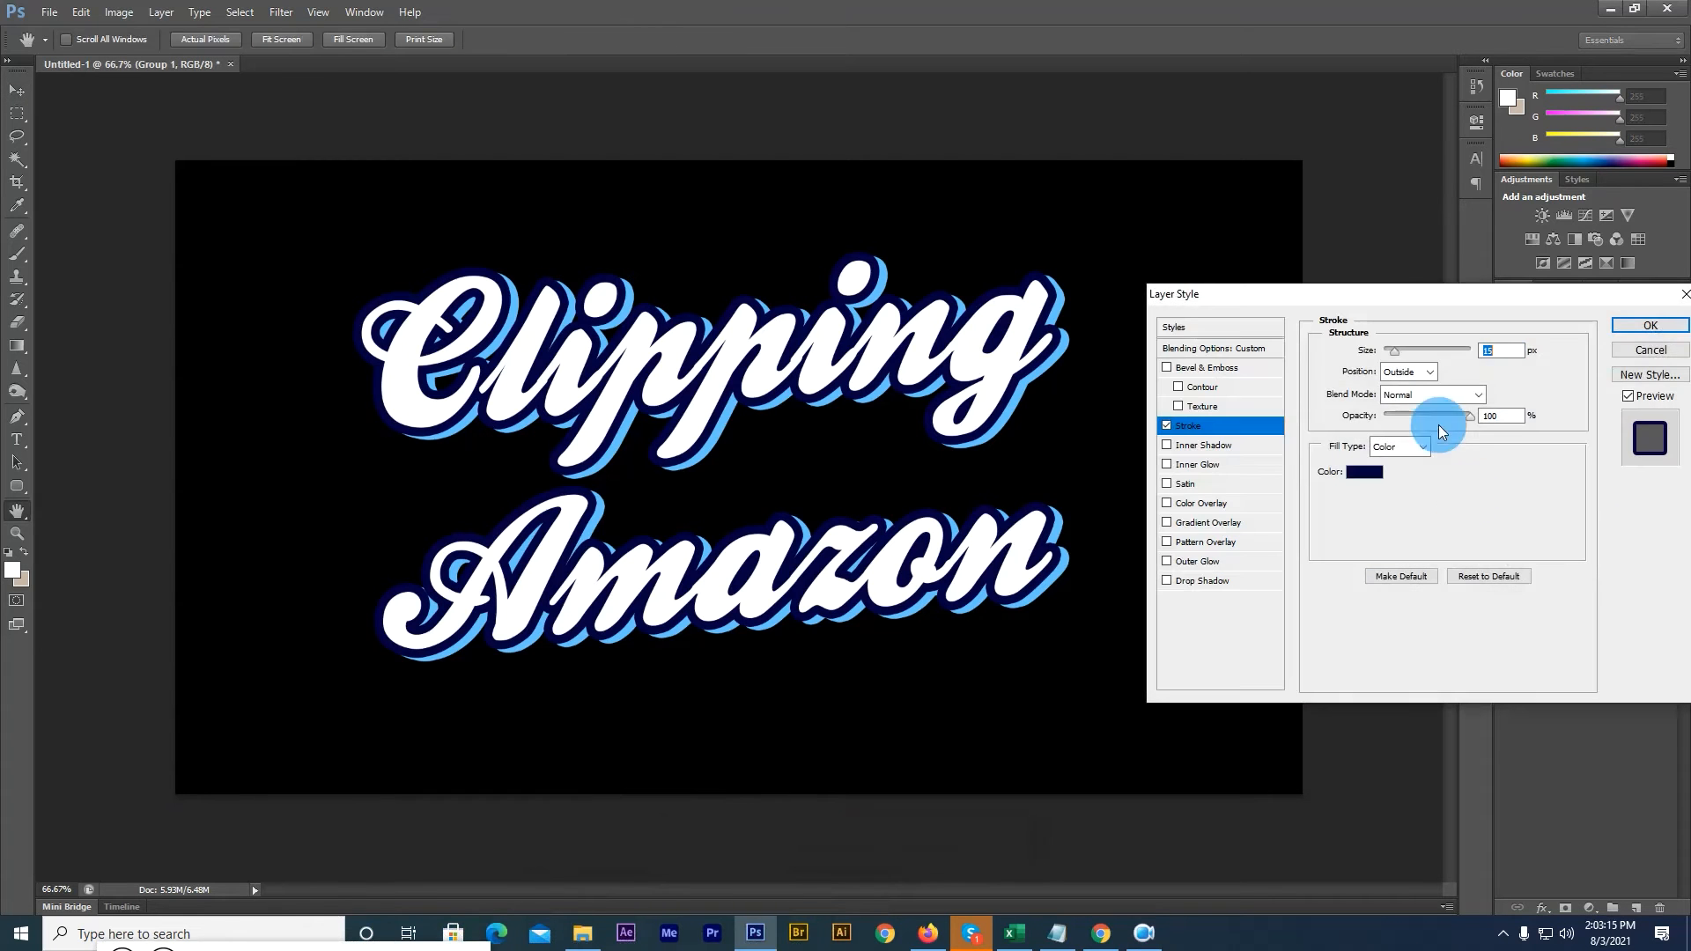
pyautogui.moveTo(1398, 357)
pyautogui.mouseDown()
pyautogui.moveTo(1424, 353)
pyautogui.moveTo(1408, 352)
pyautogui.mouseUp()
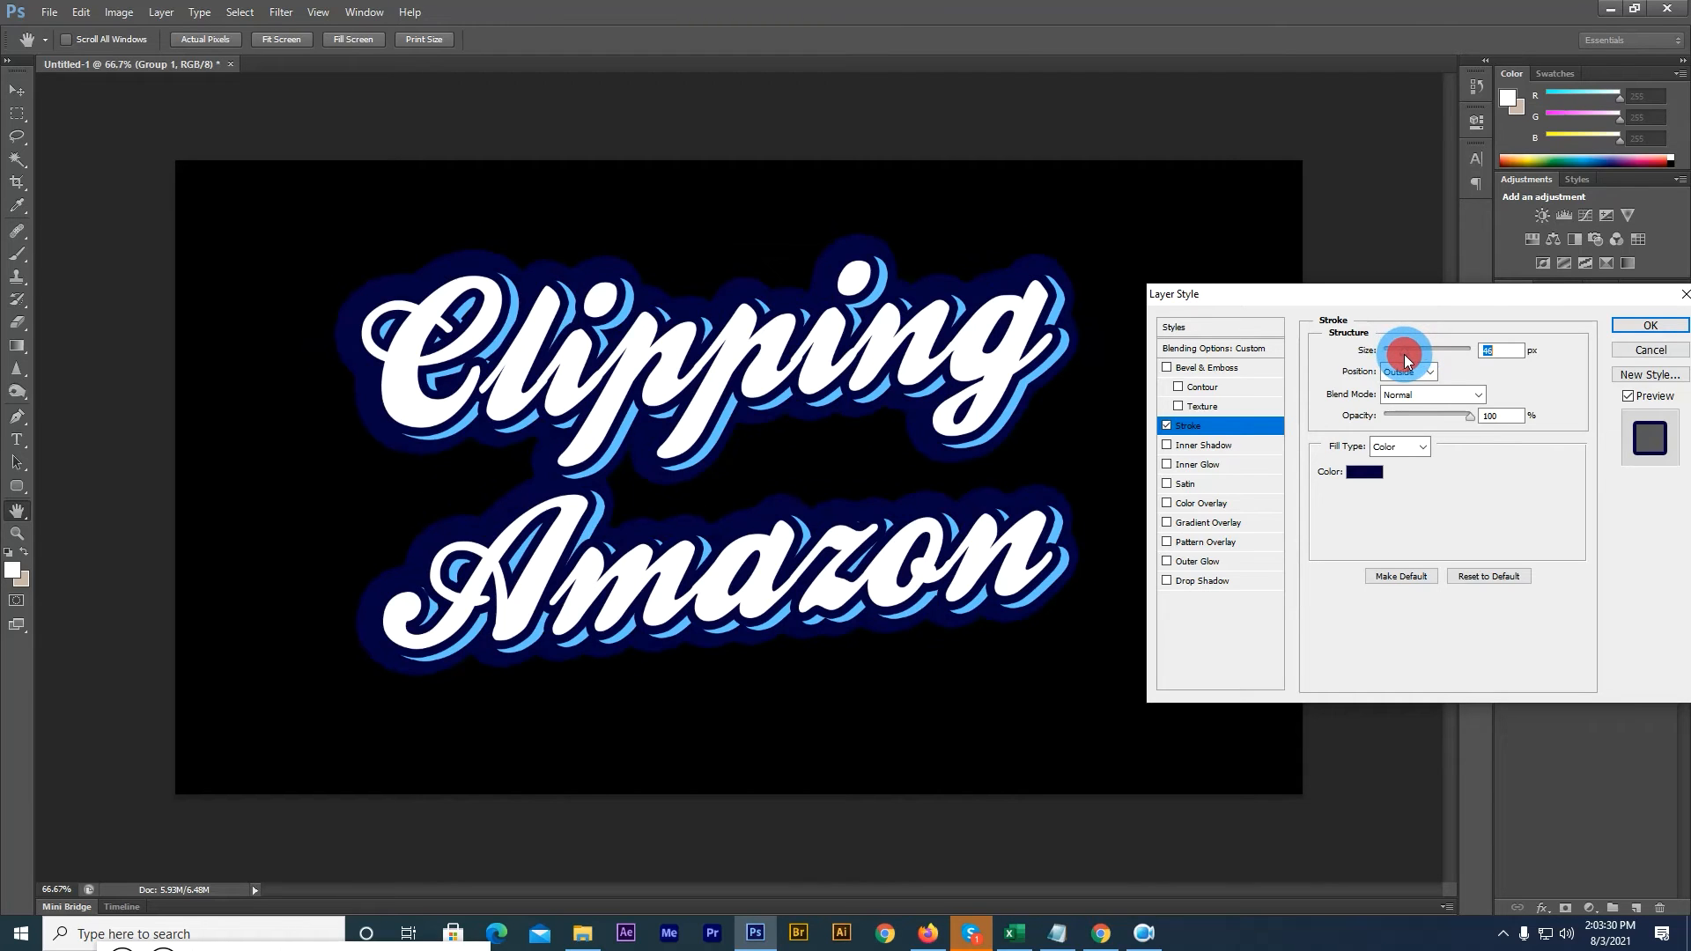
pyautogui.moveTo(1404, 354); pyautogui.dragTo(1400, 361)
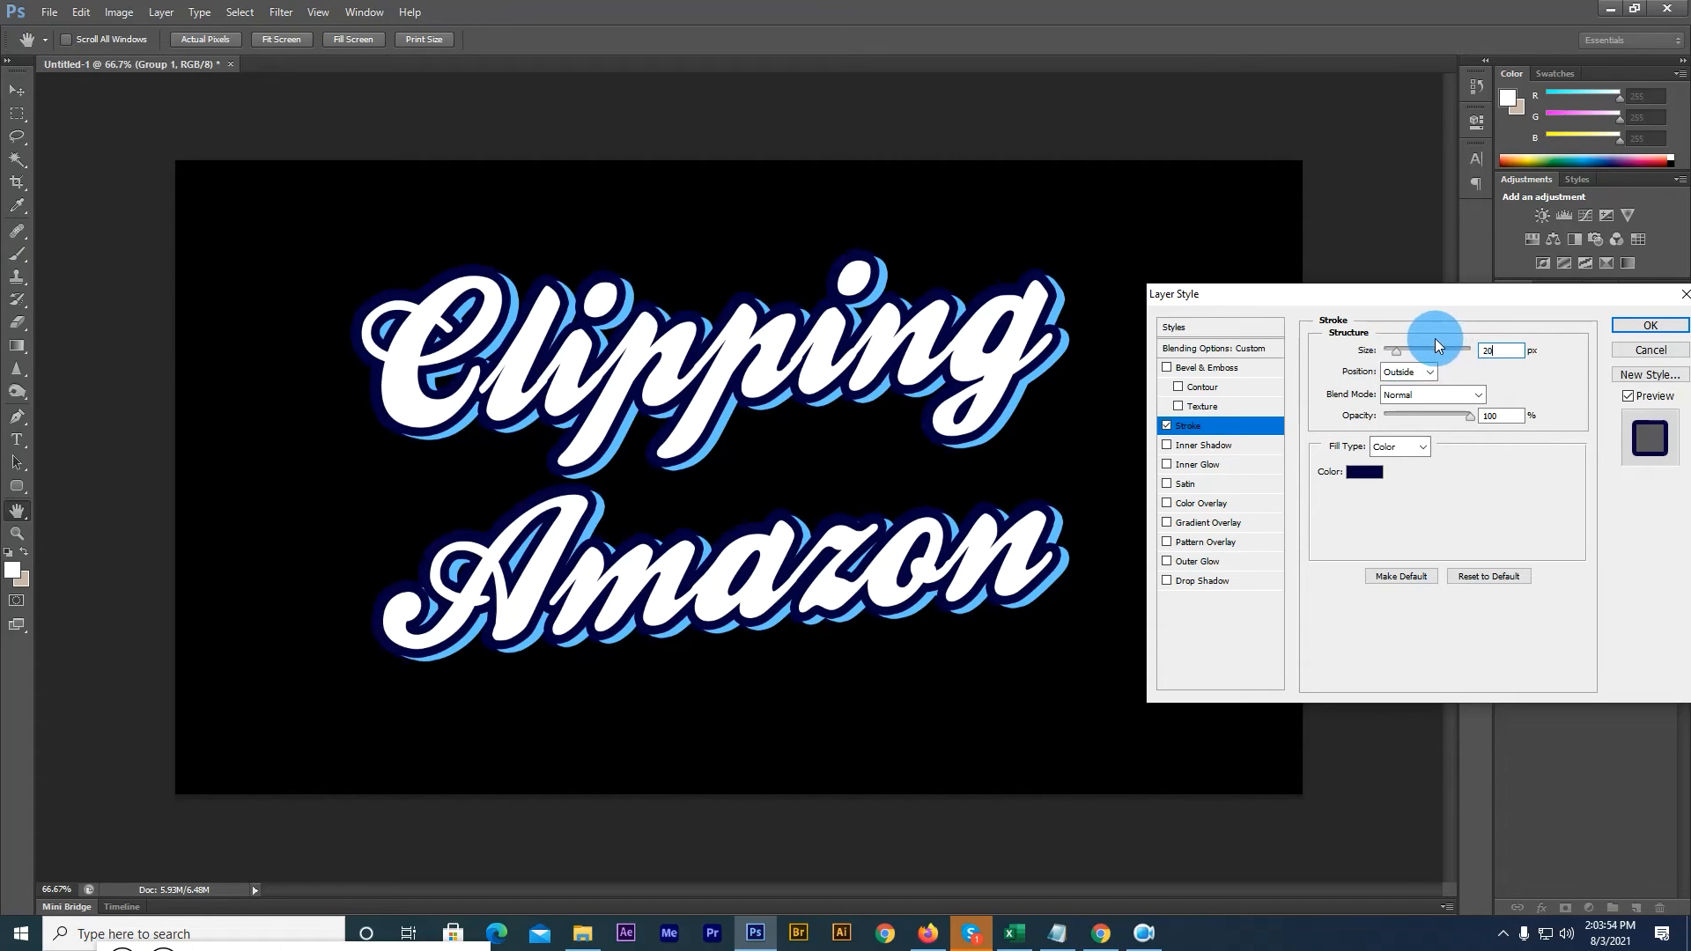
pyautogui.press('v')
pyautogui.click(1640, 325)
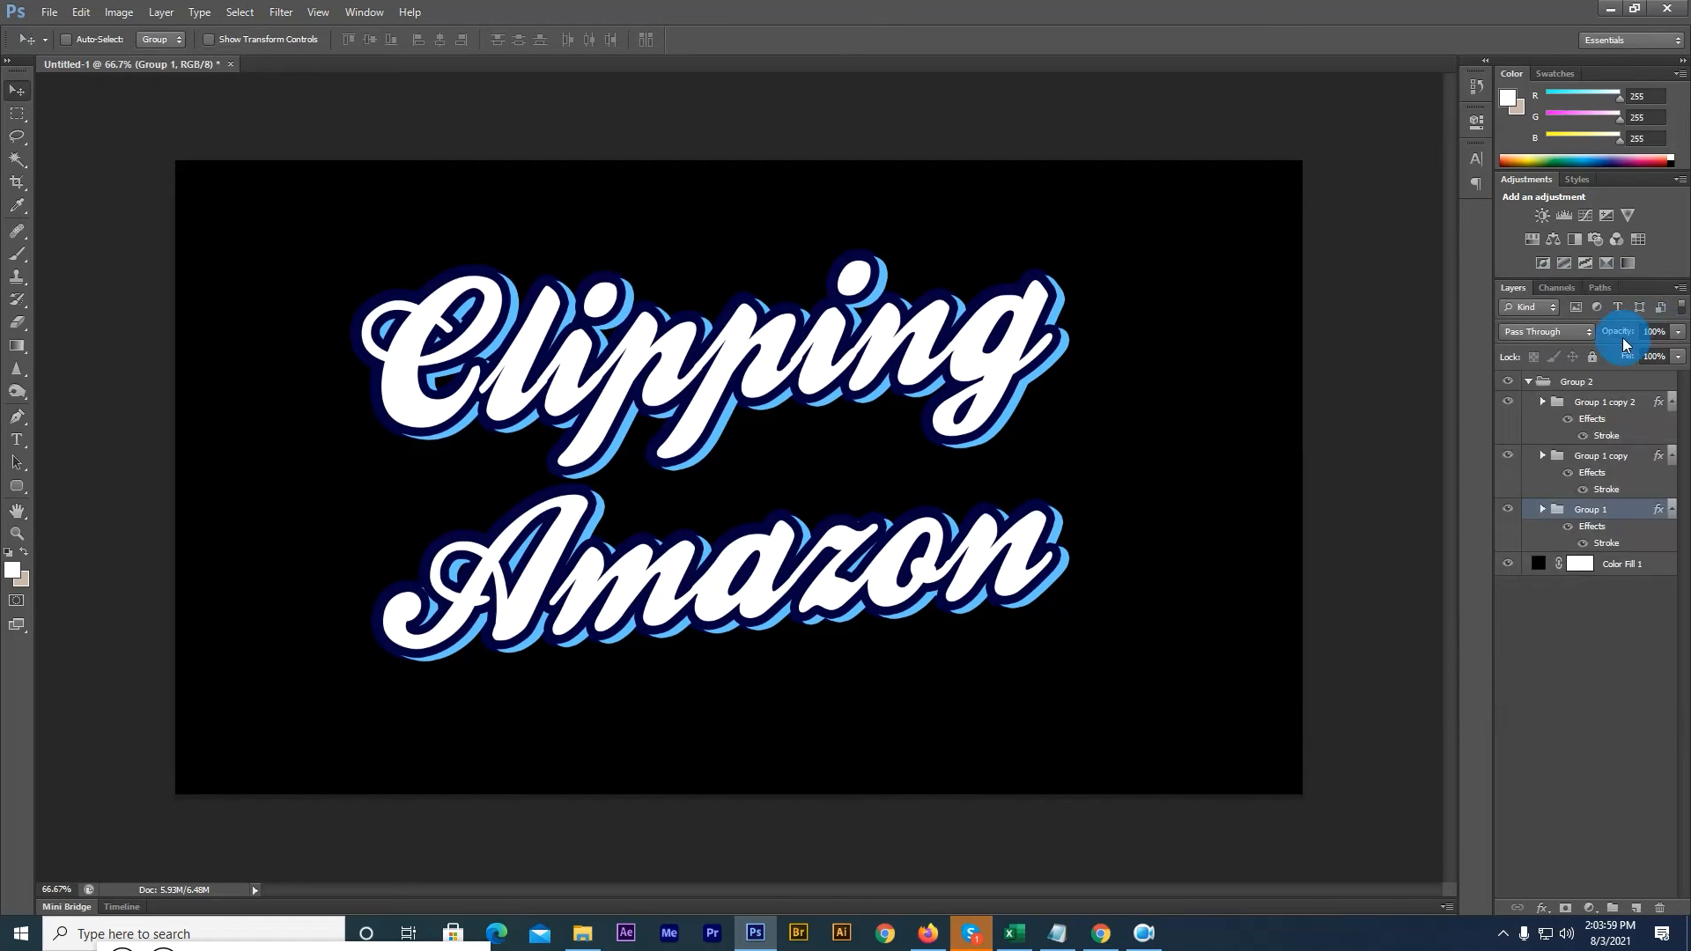
# Step: Group the three stroked text groups into a nested group inside Group 2
pyautogui.click(1530, 381)
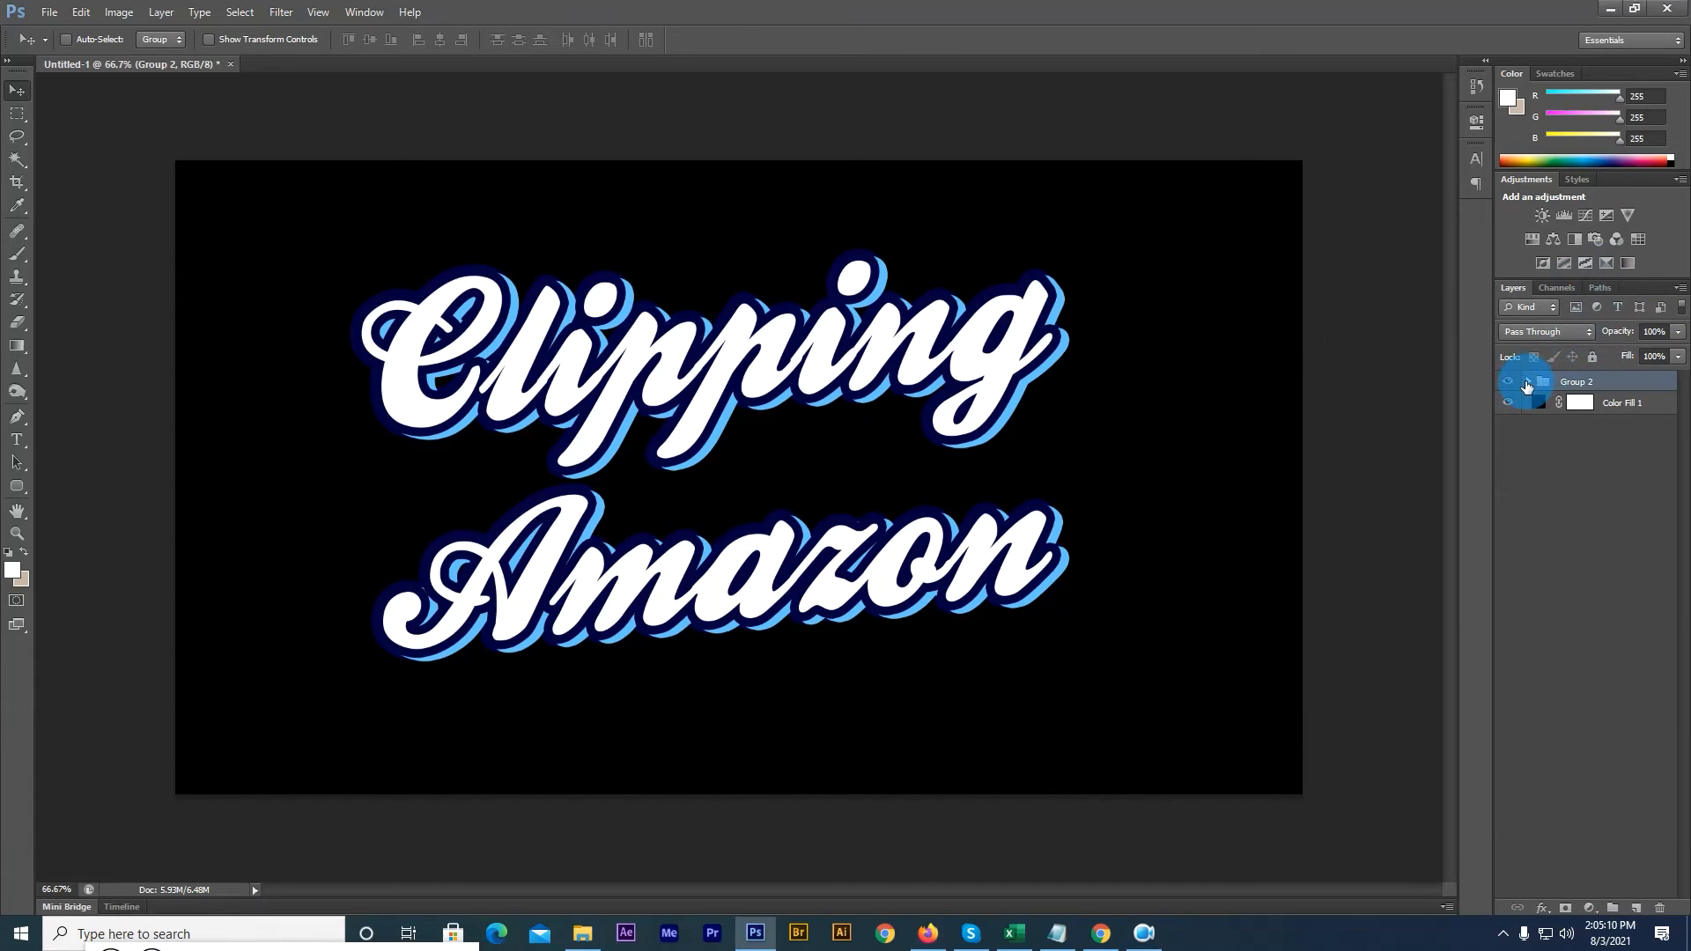
pyautogui.click(1528, 383)
pyautogui.click(1575, 404)
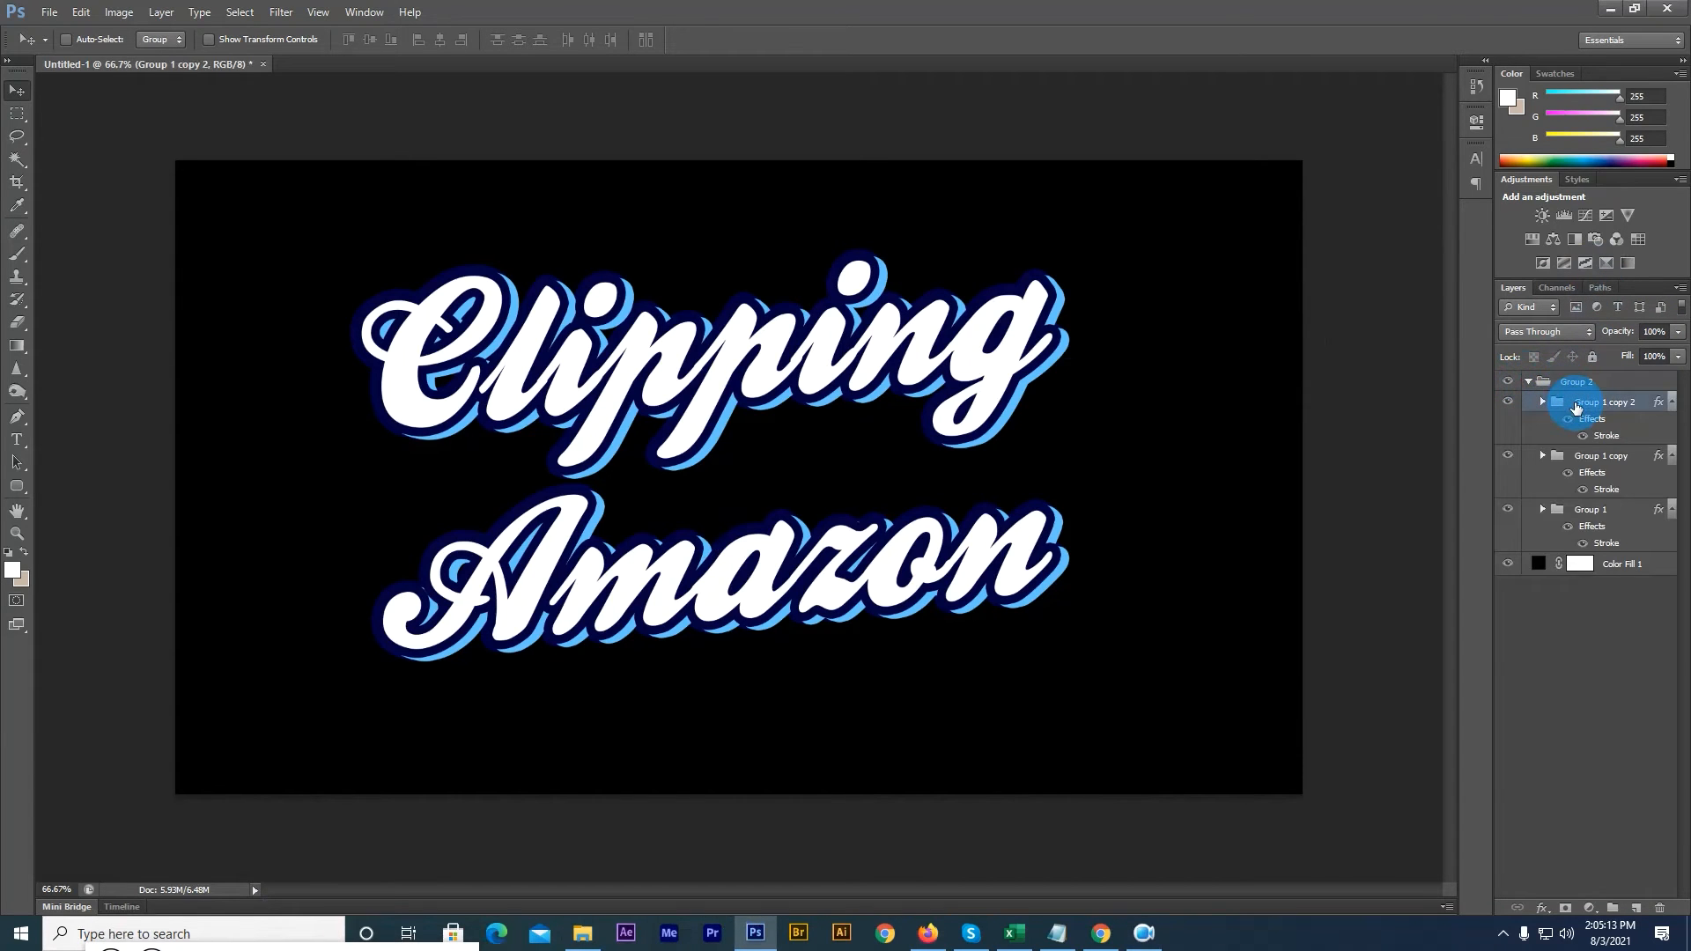
pyautogui.keyDown('shift'); pyautogui.click(1594, 511); pyautogui.keyUp('shift')
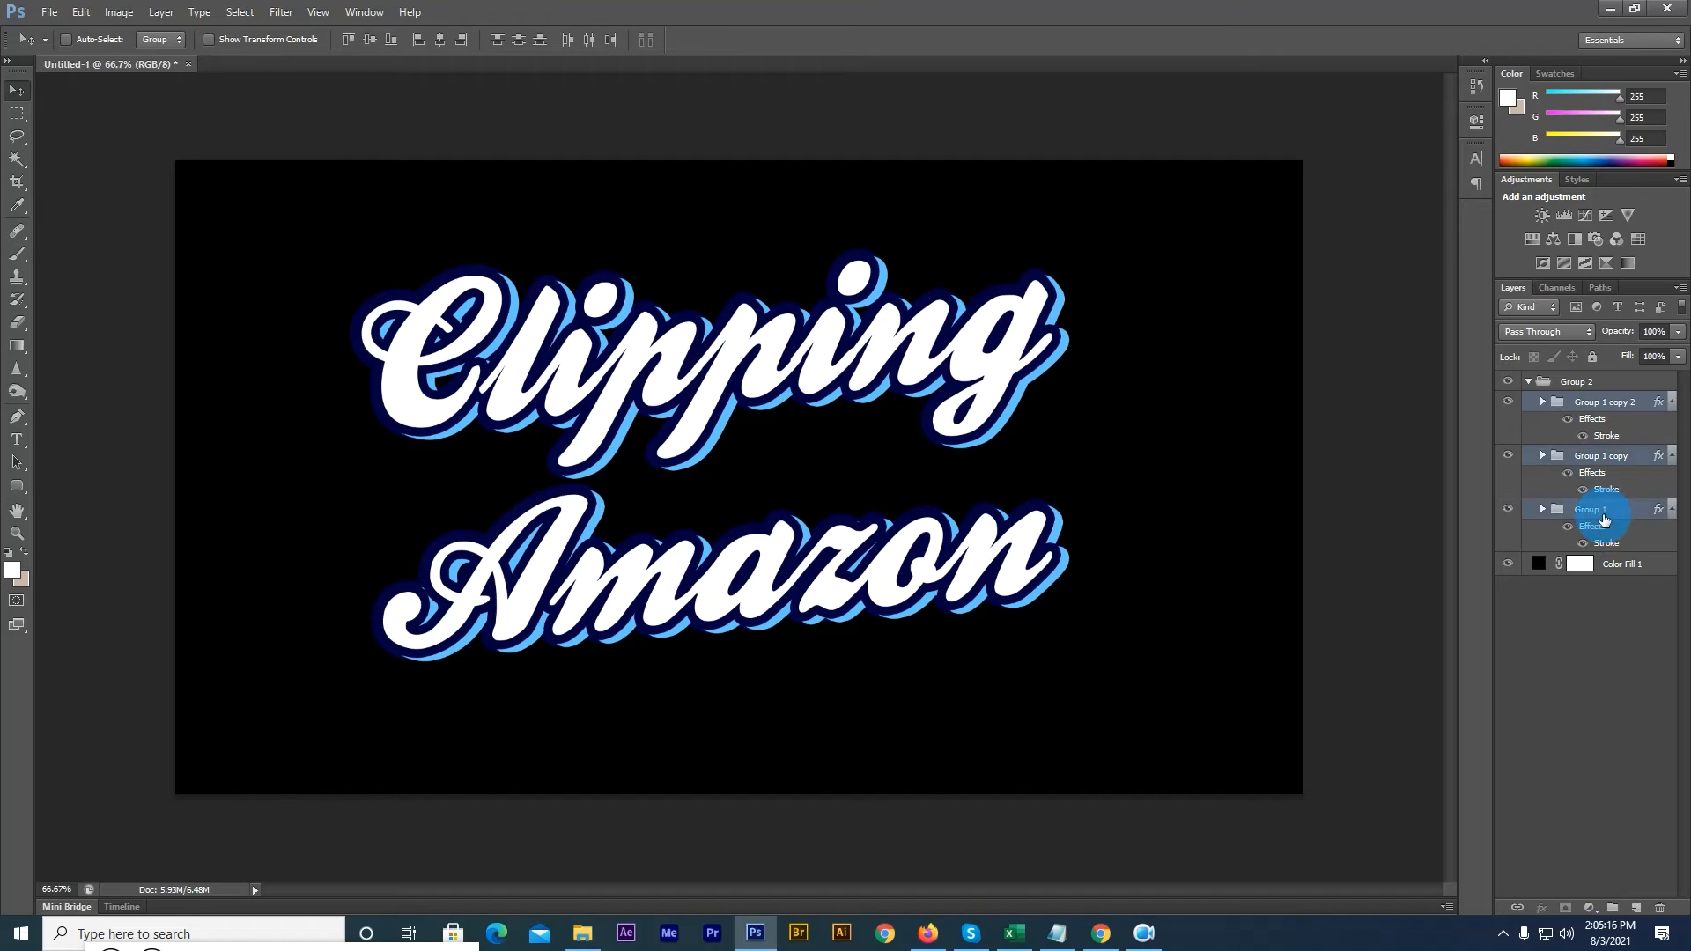
pyautogui.hotkey('ctrl', 'g')
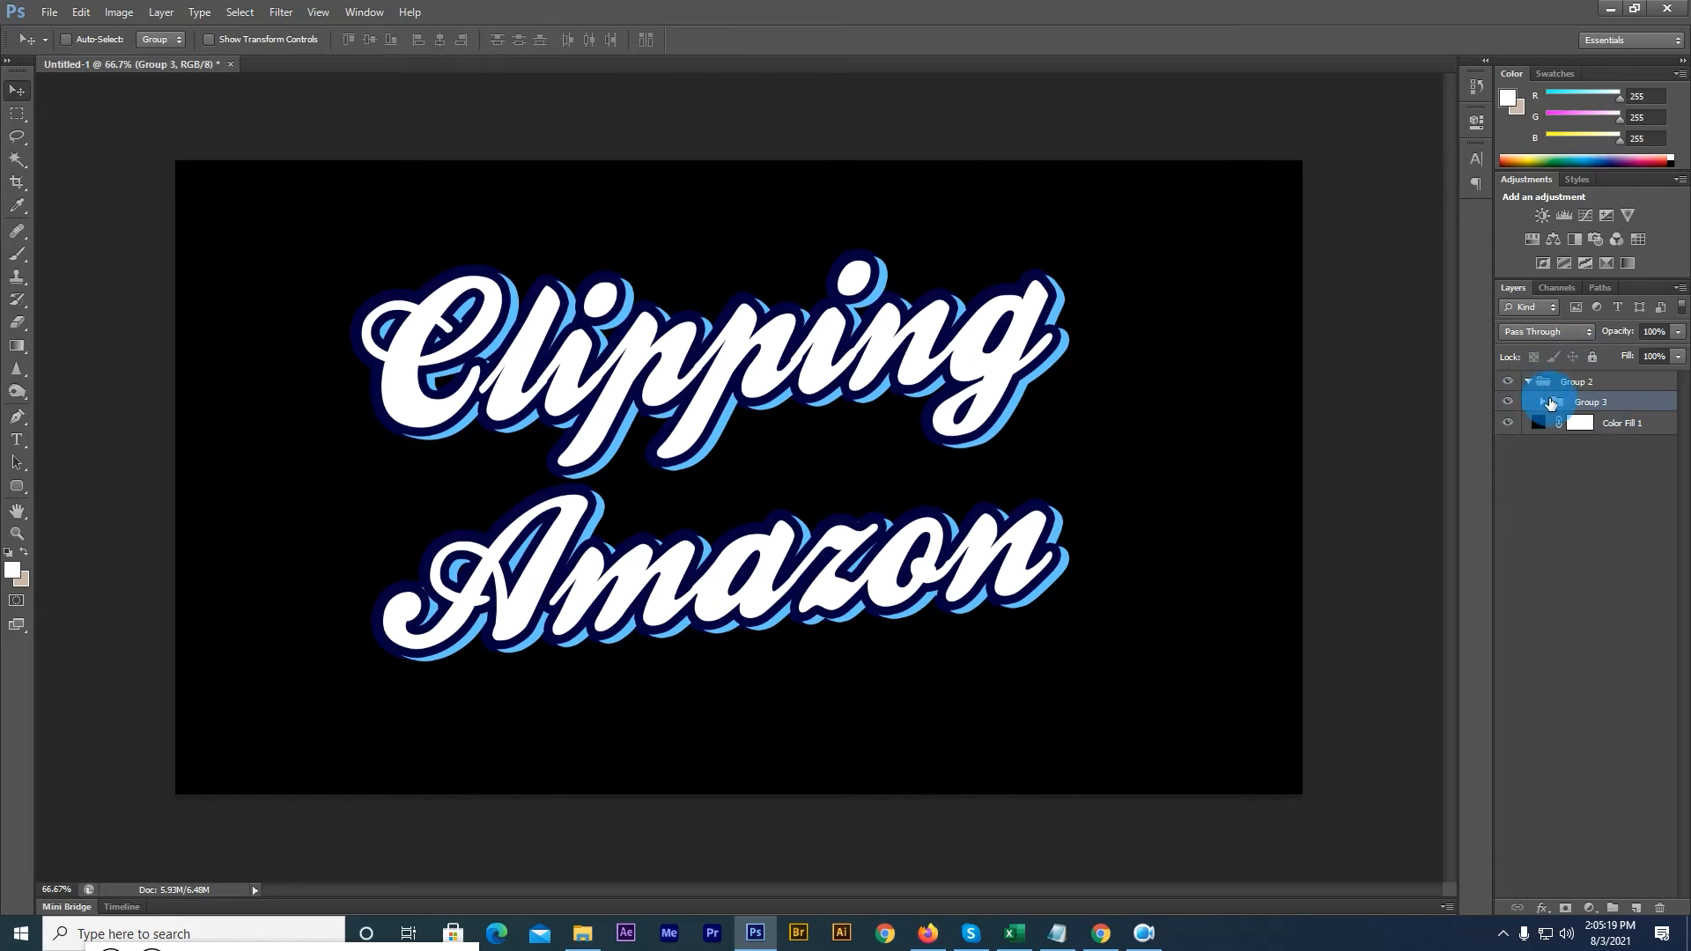
# Step: Add a Stroke effect to the nested group and set its color to white (ffffff)
pyautogui.click(1541, 908)
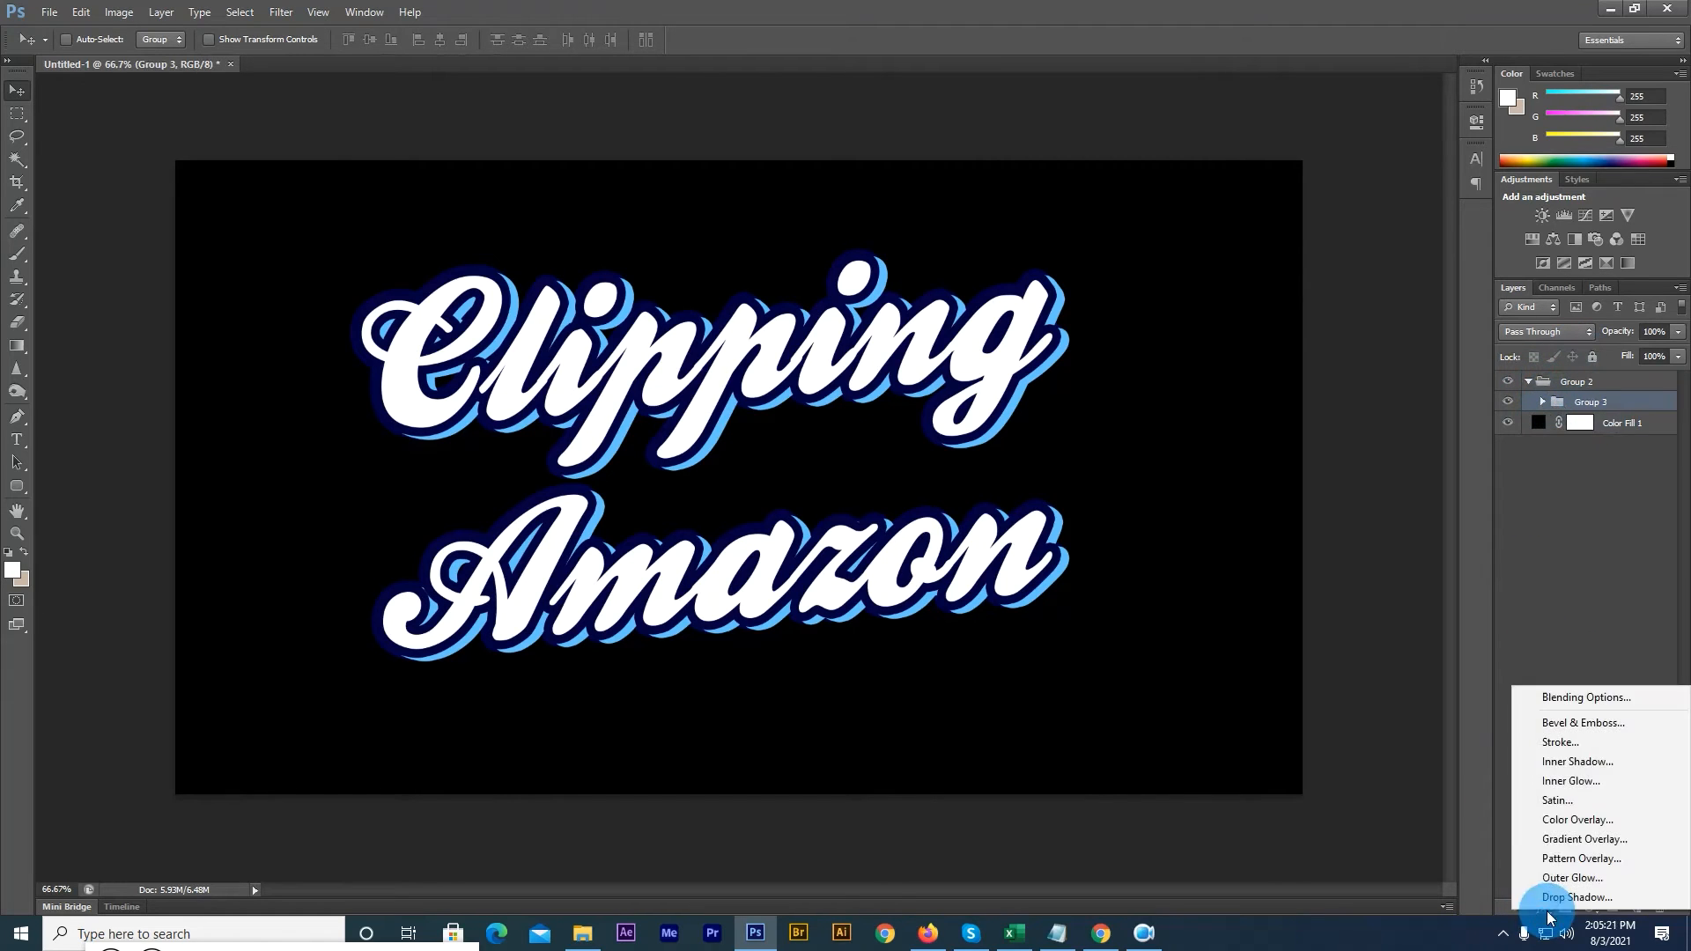
pyautogui.click(1550, 747)
pyautogui.click(1364, 474)
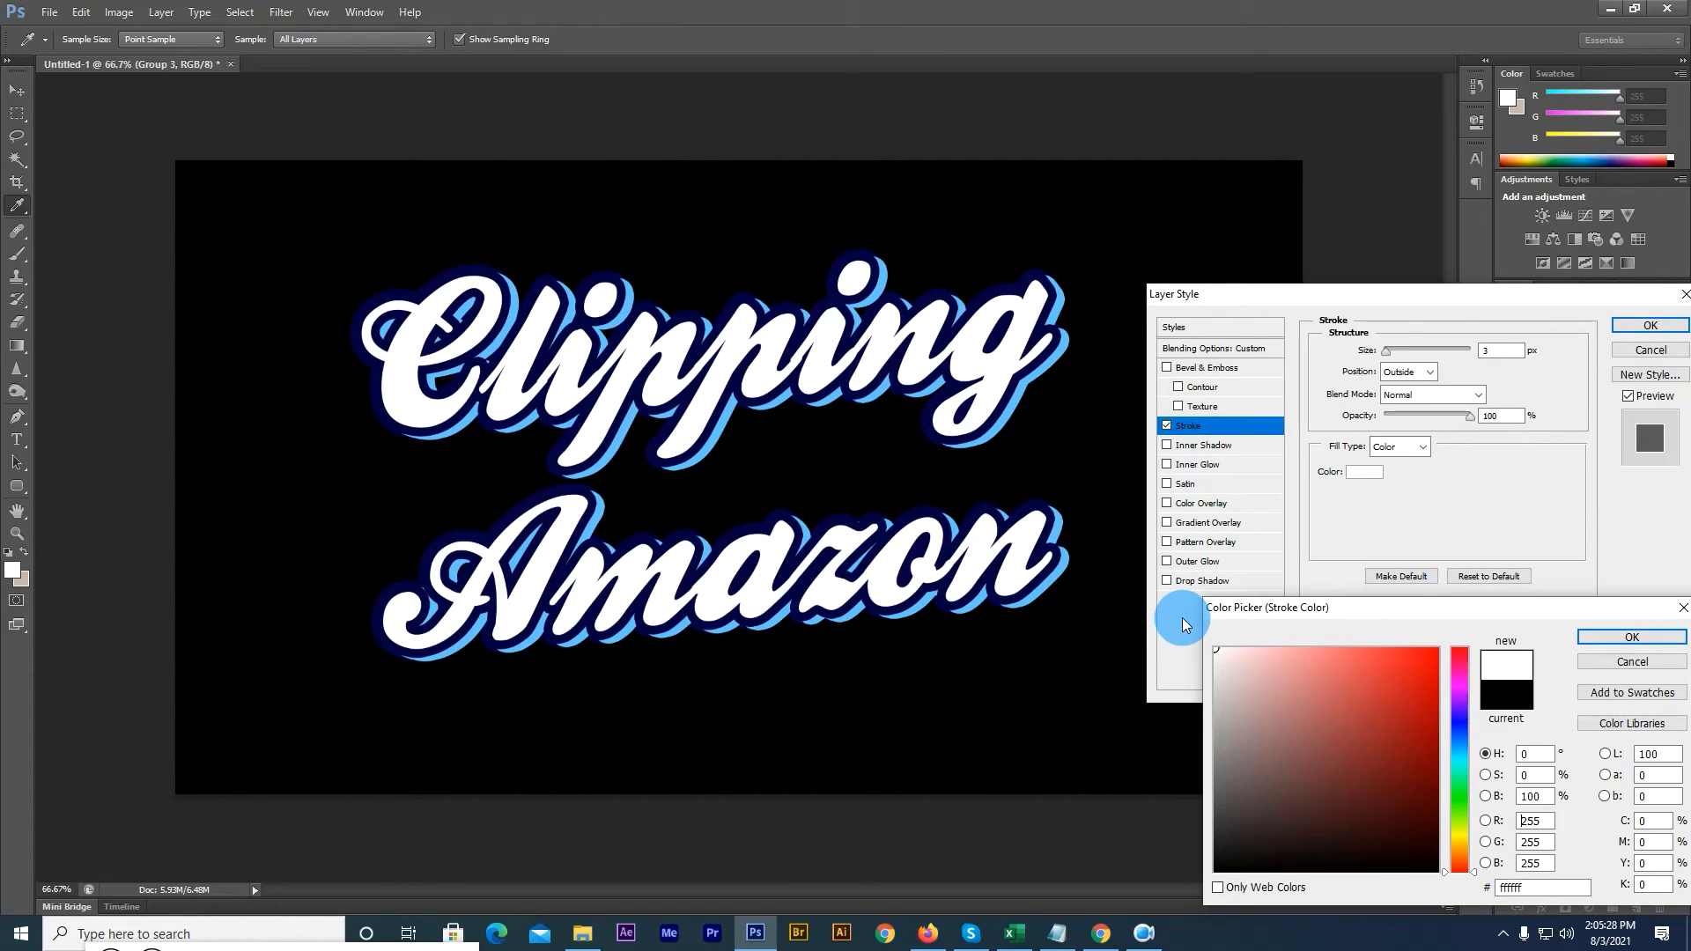
pyautogui.click(1182, 623)
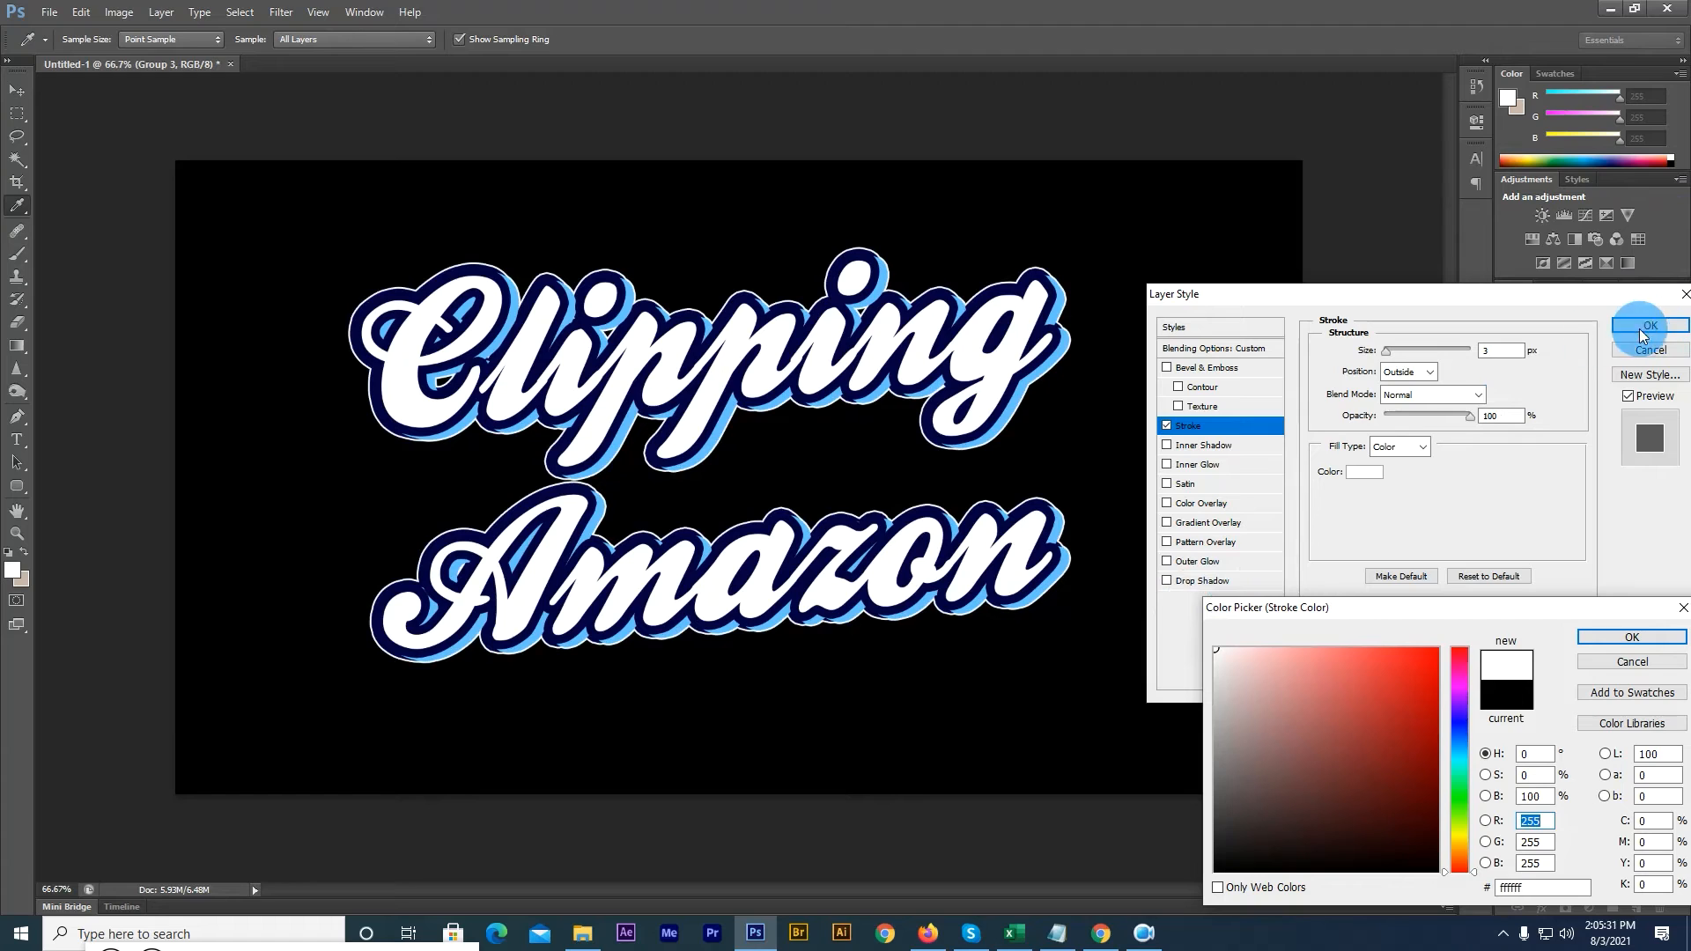
pyautogui.click(1602, 636)
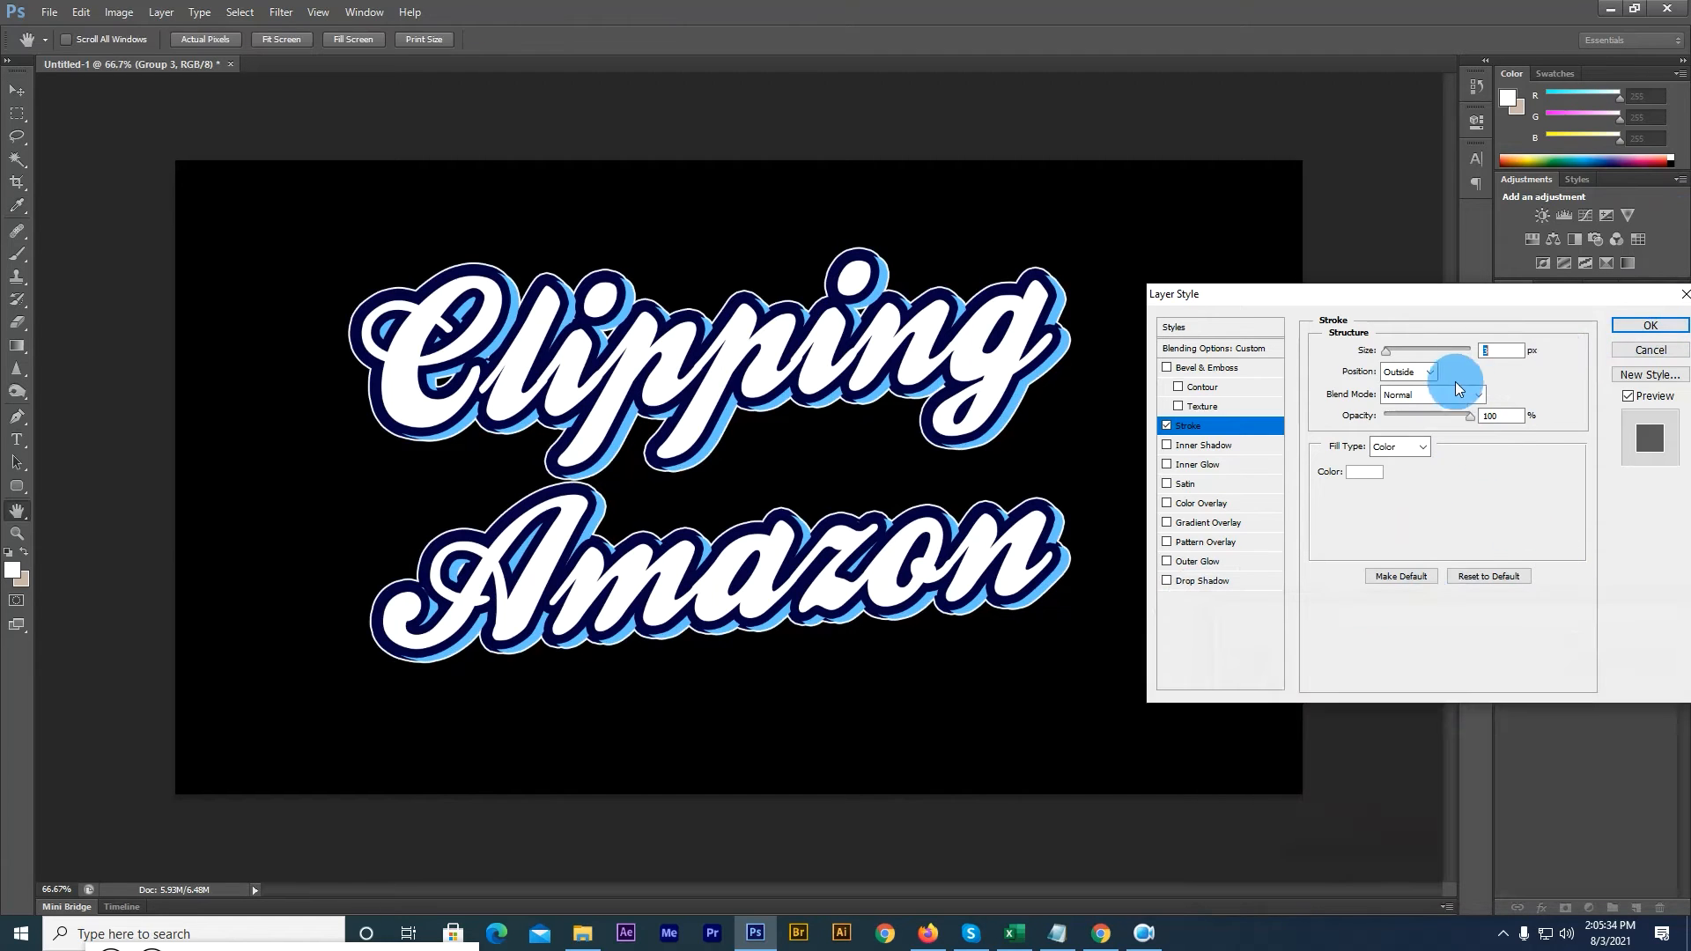
# Step: Set the nested group's white stroke size to 20 px and apply the effect
pyautogui.moveTo(1388, 350); pyautogui.dragTo(1401, 352)
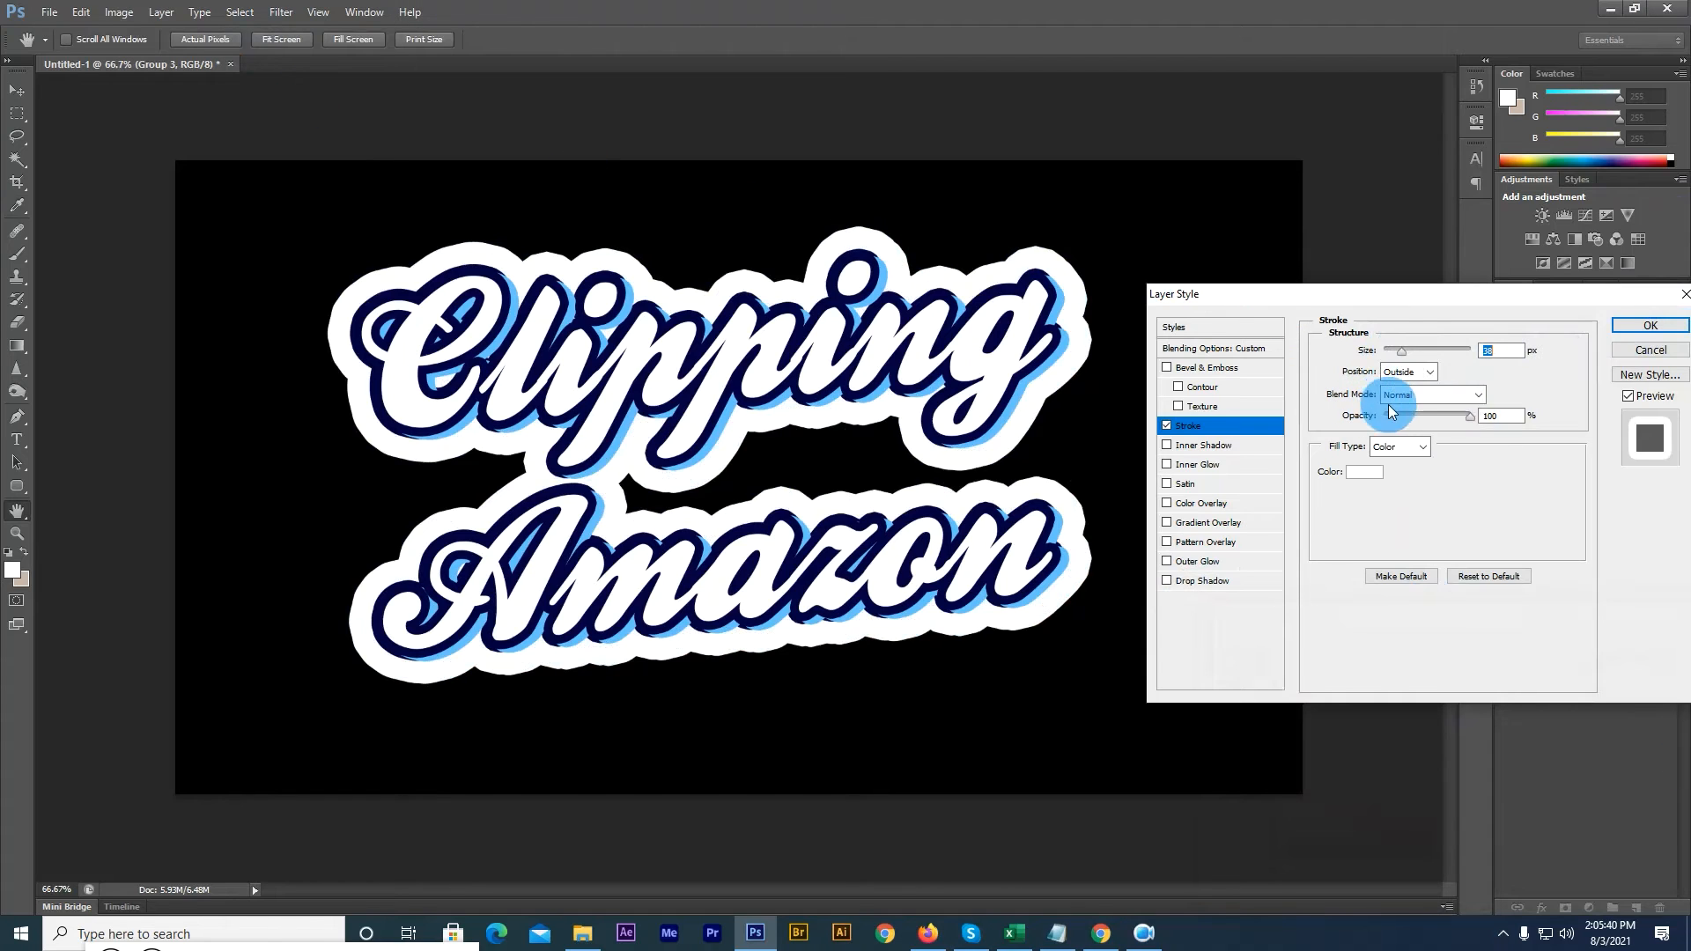
pyautogui.moveTo(1405, 358); pyautogui.dragTo(1401, 349)
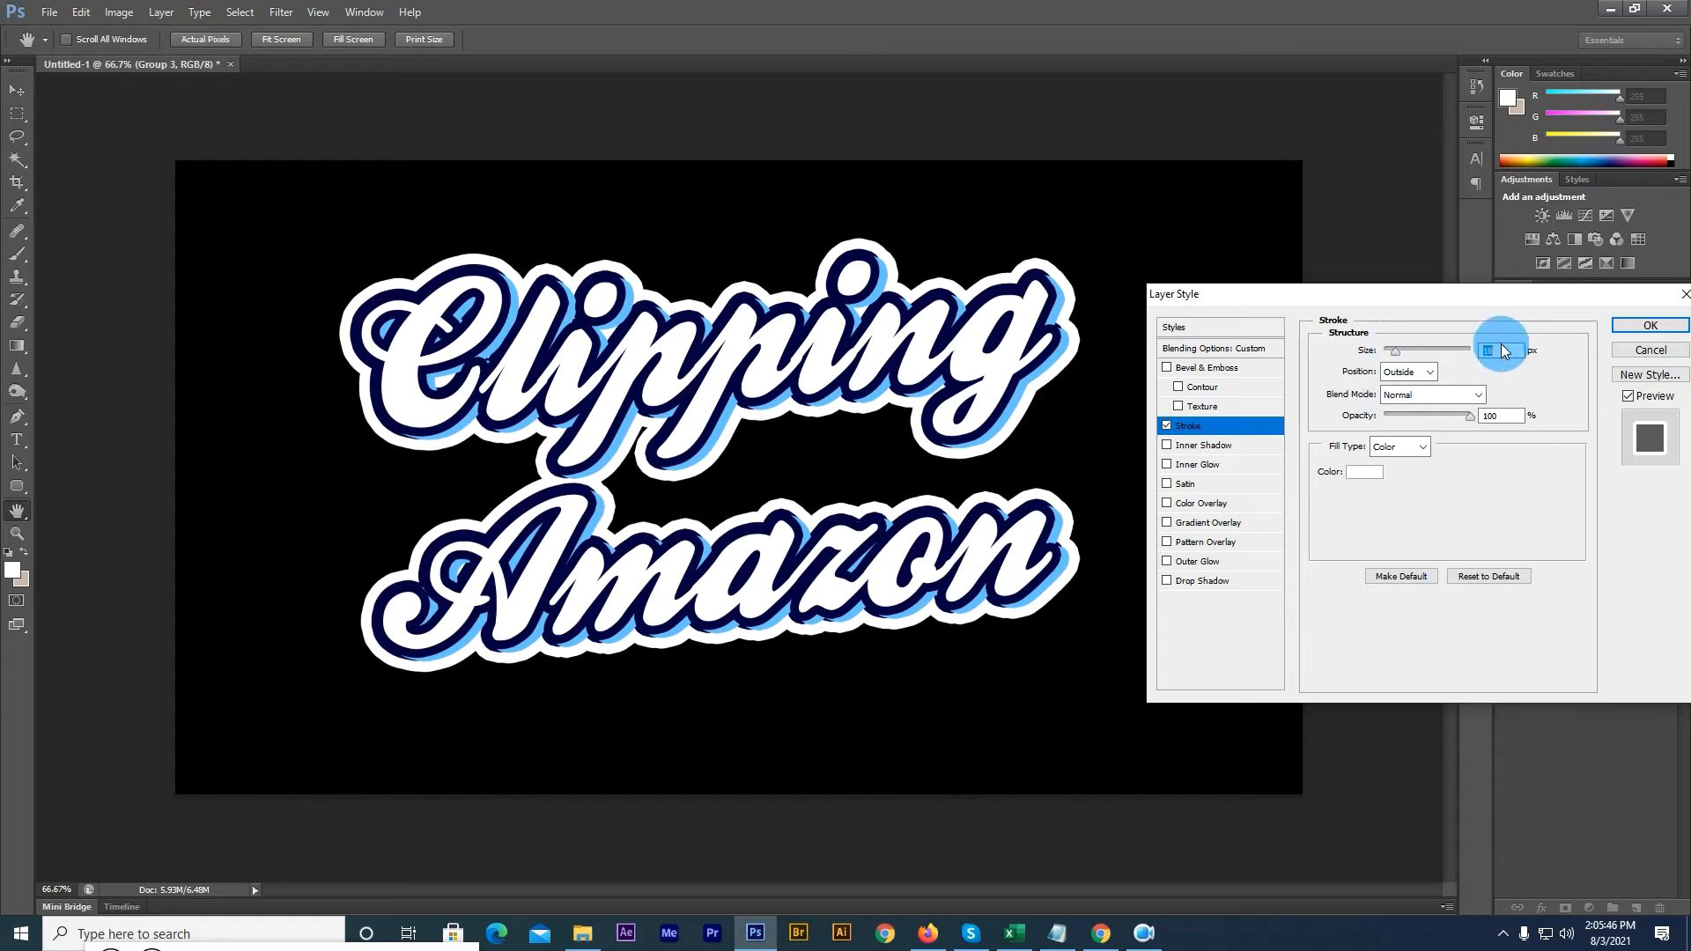
pyautogui.write('20')
pyautogui.click(1645, 327)
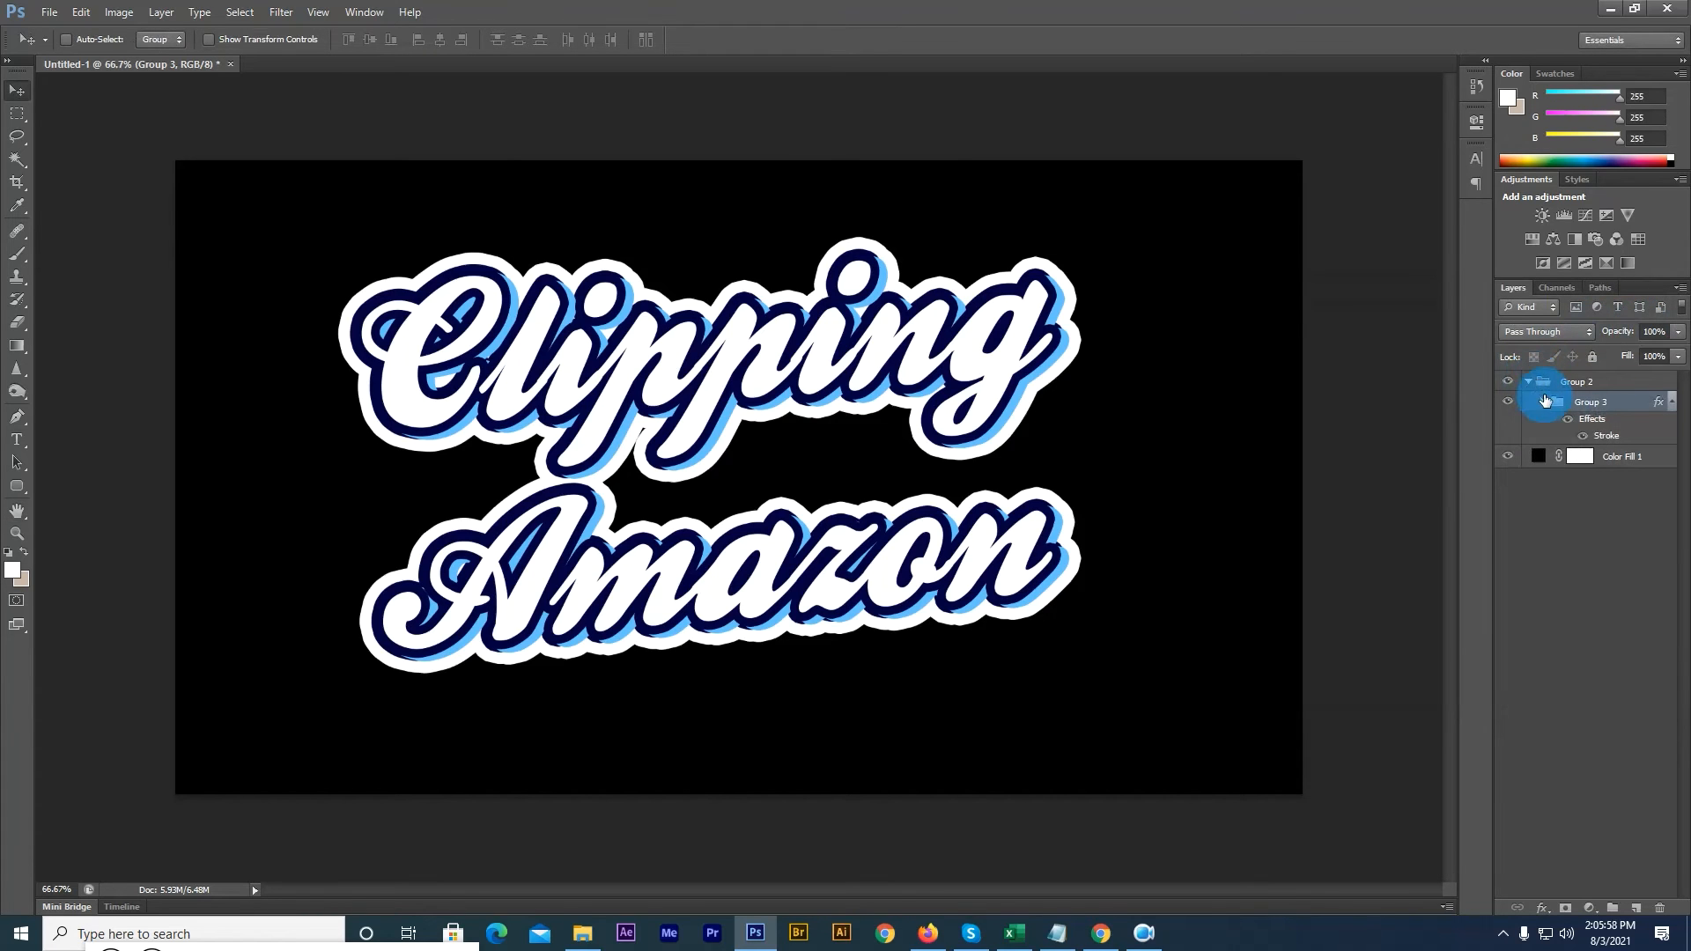
pyautogui.click(1528, 383)
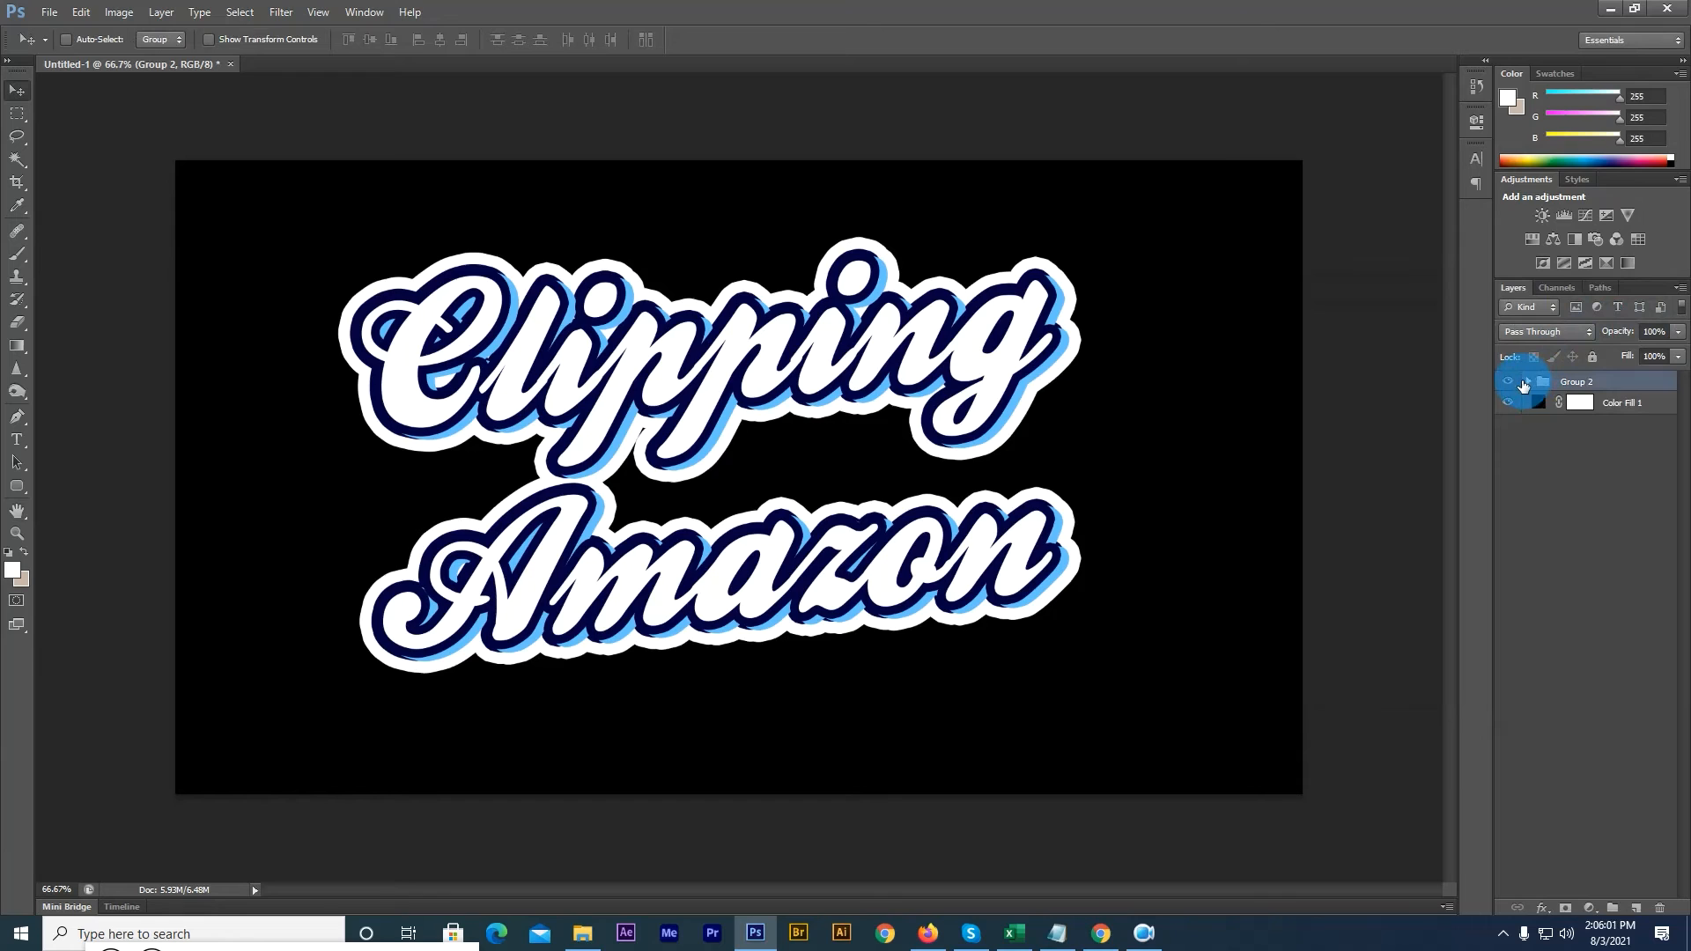
pyautogui.click(1526, 382)
pyautogui.click(1540, 400)
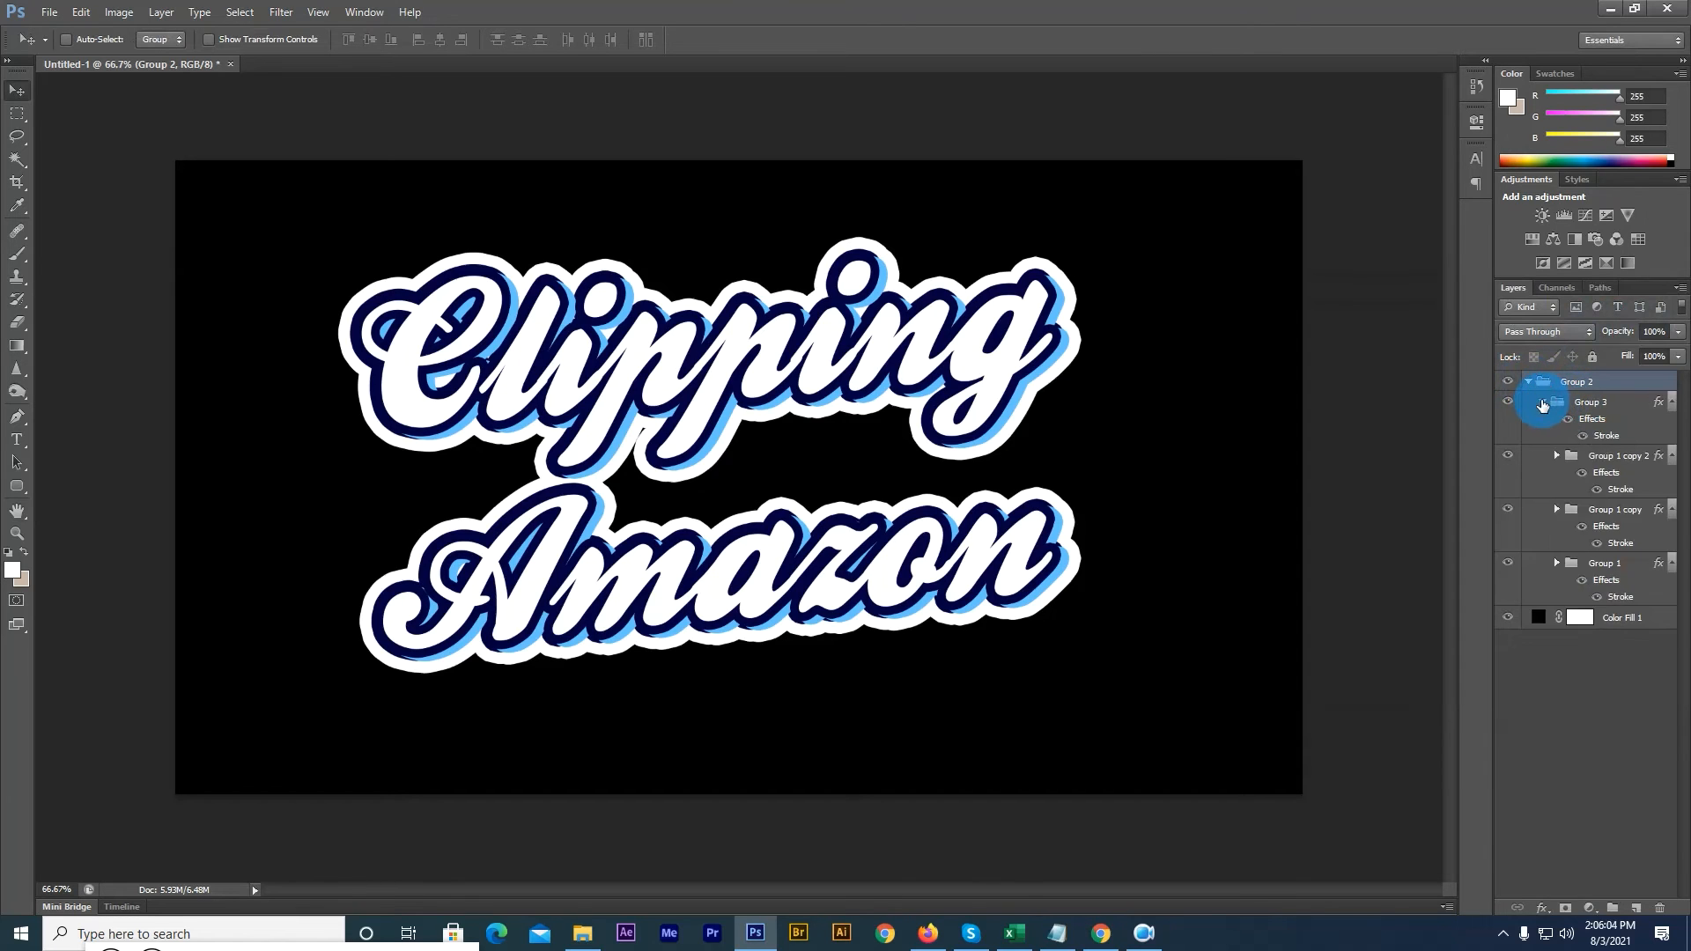
pyautogui.click(1541, 401)
pyautogui.click(1528, 383)
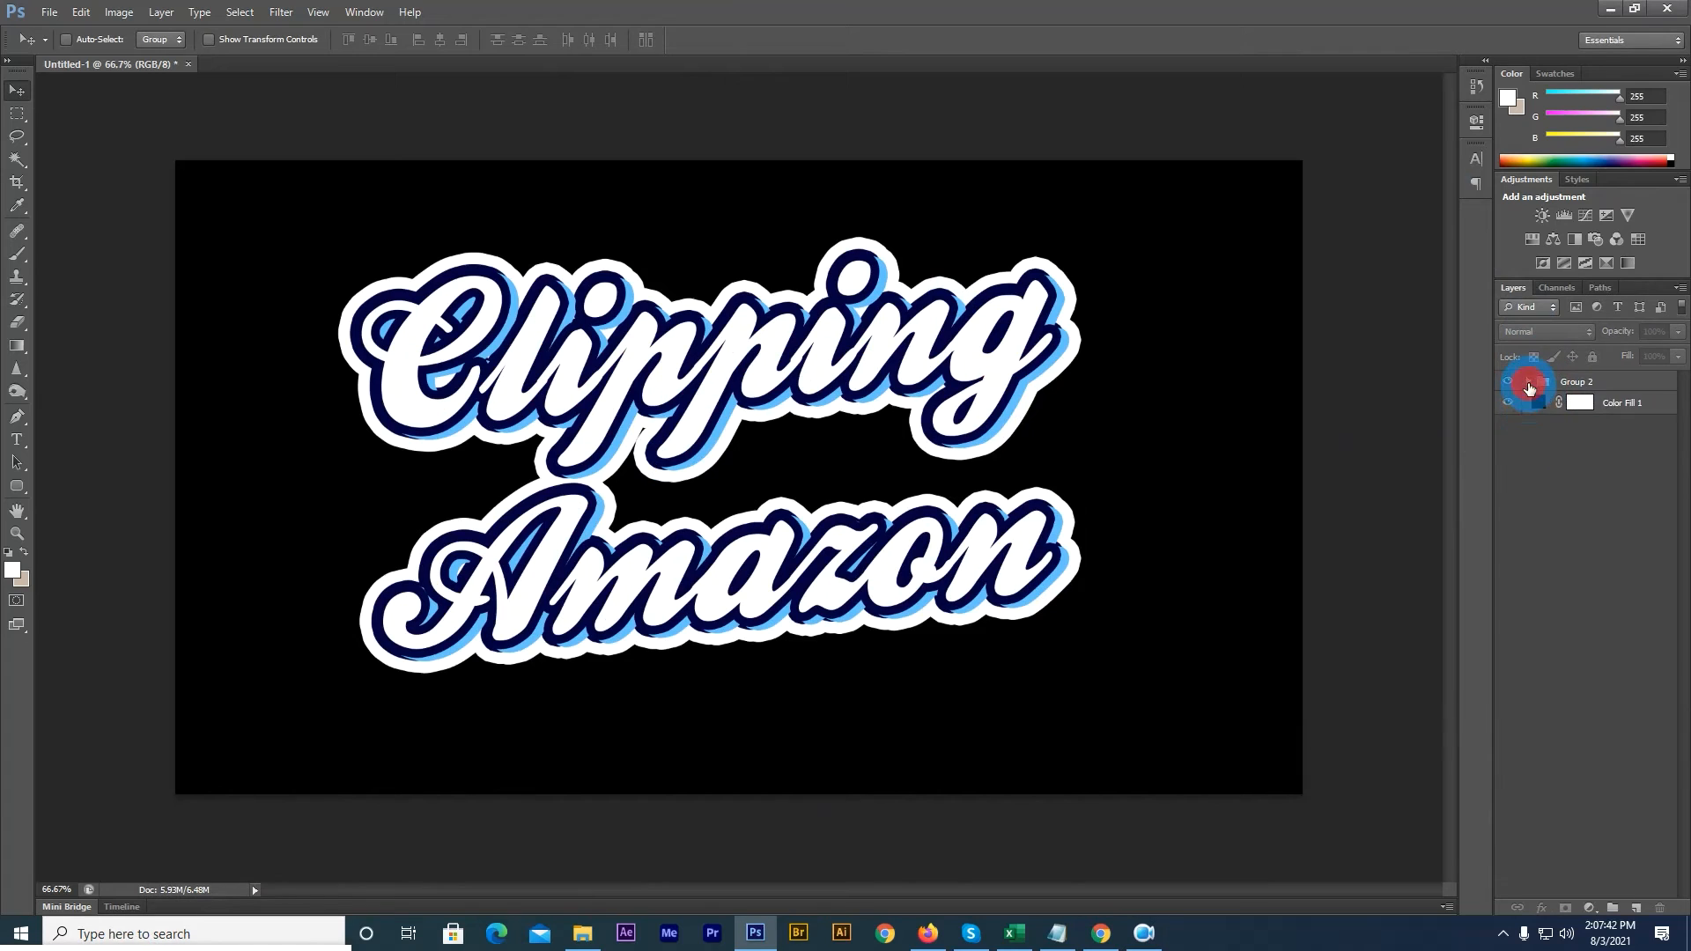
# Step: Add a Gradient Overlay effect to the topmost stroked text group, Group 1 copy 2, inside Group 3
pyautogui.click(1528, 383)
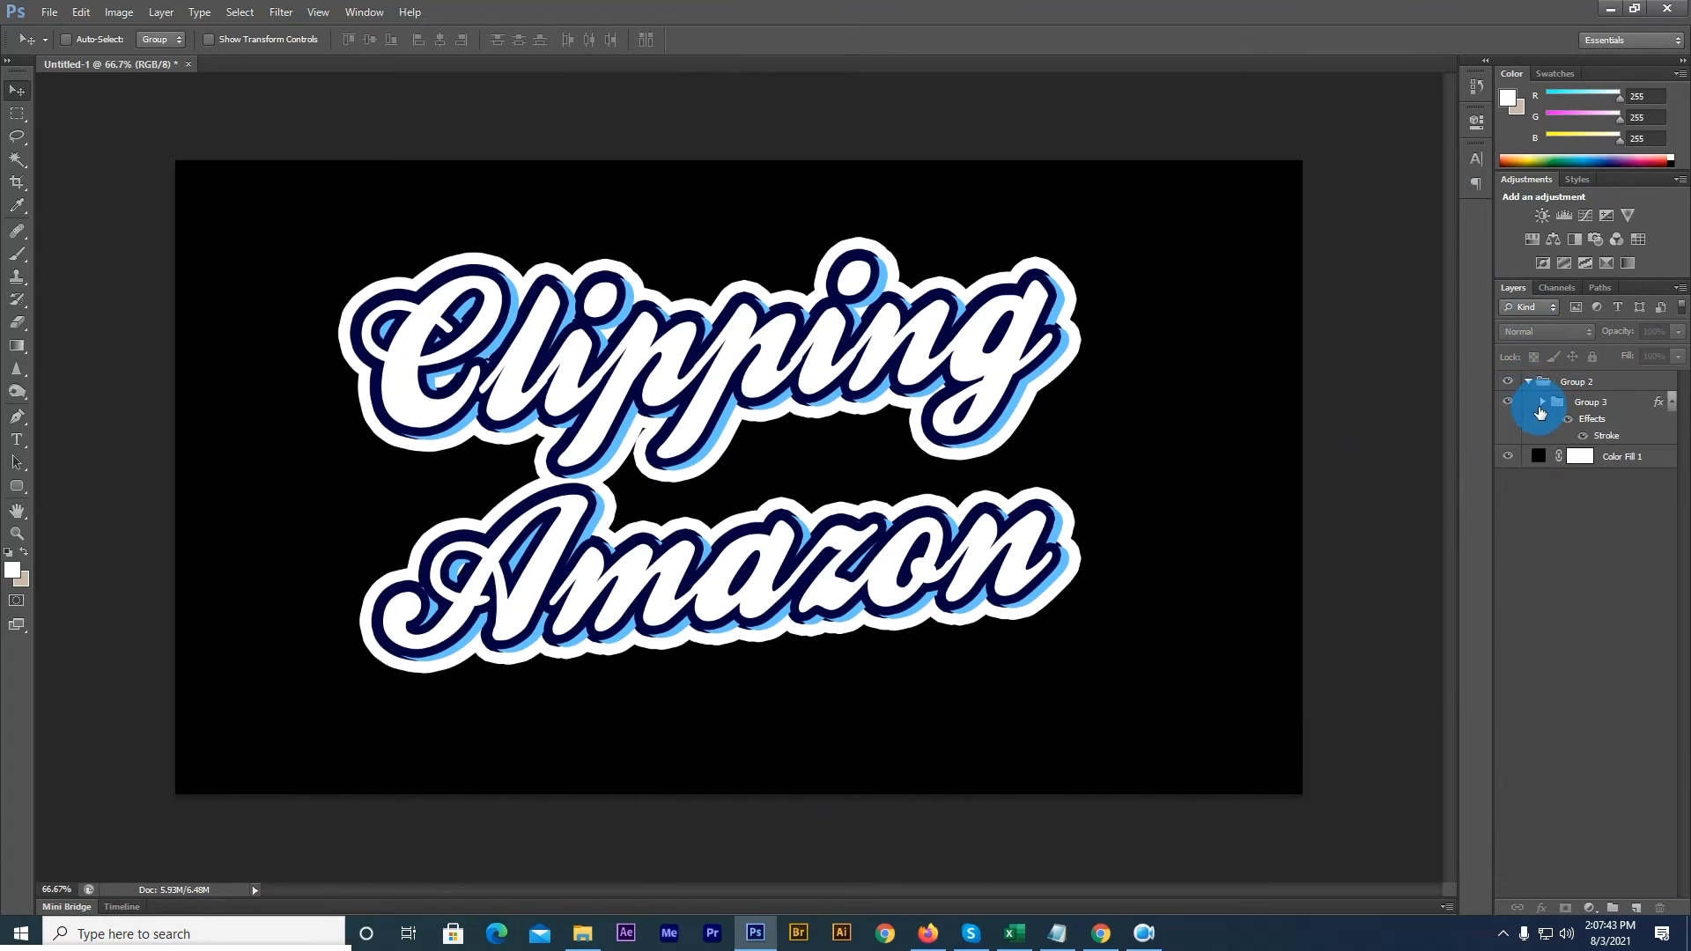
pyautogui.click(1541, 402)
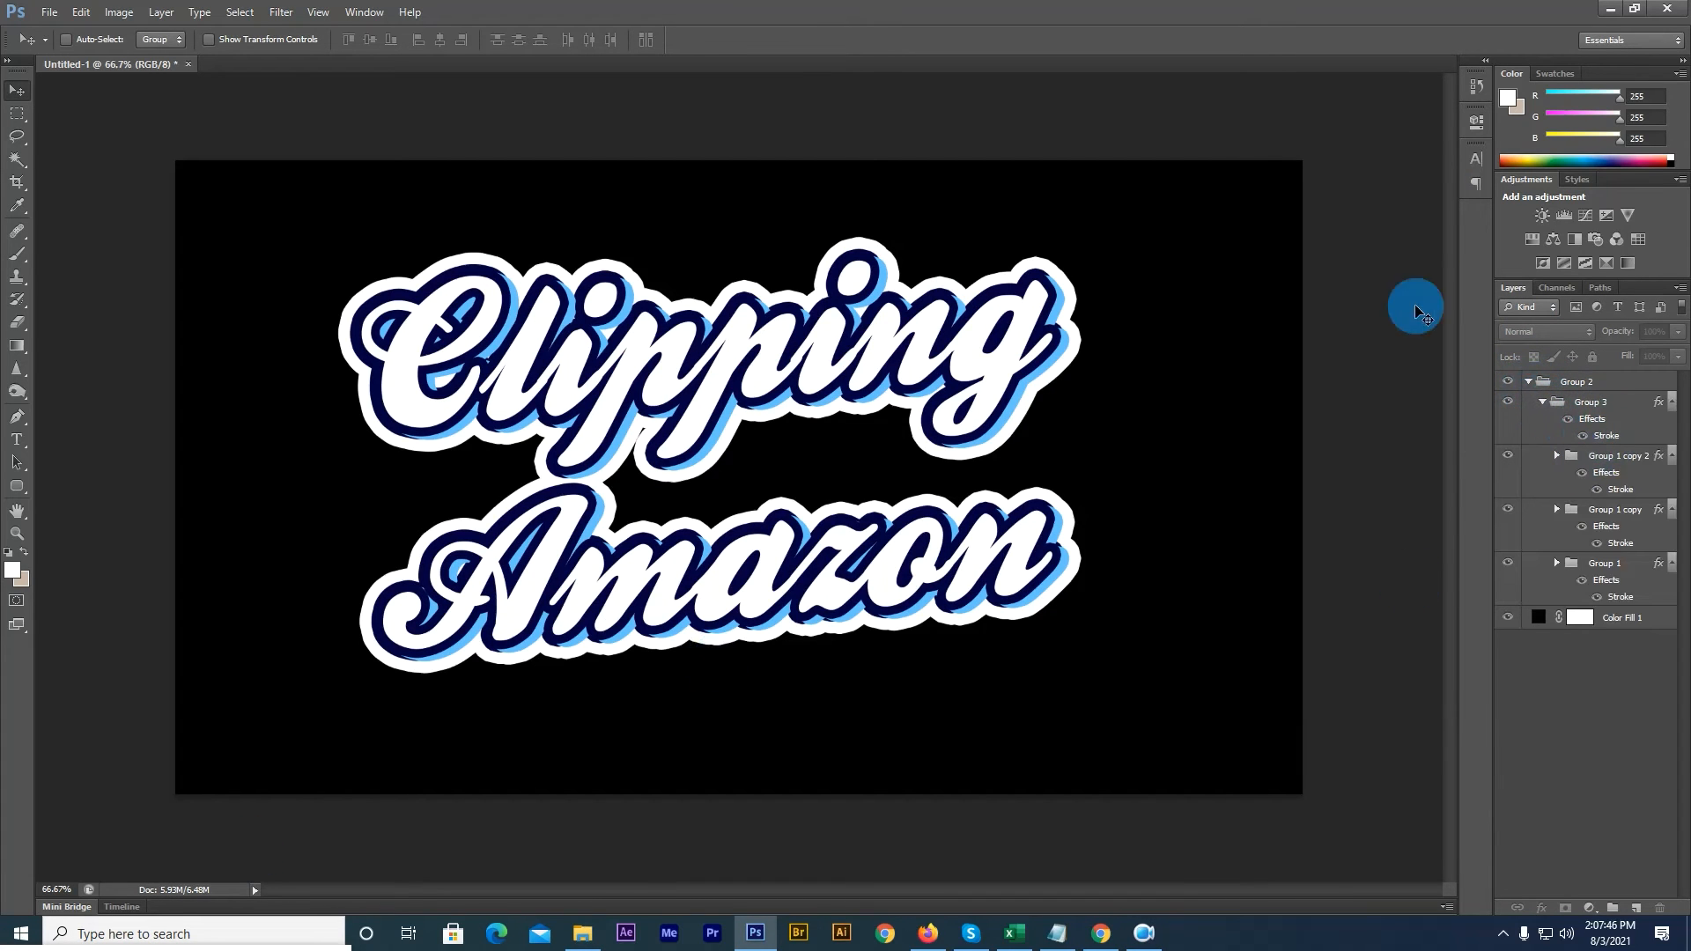
pyautogui.click(1595, 405)
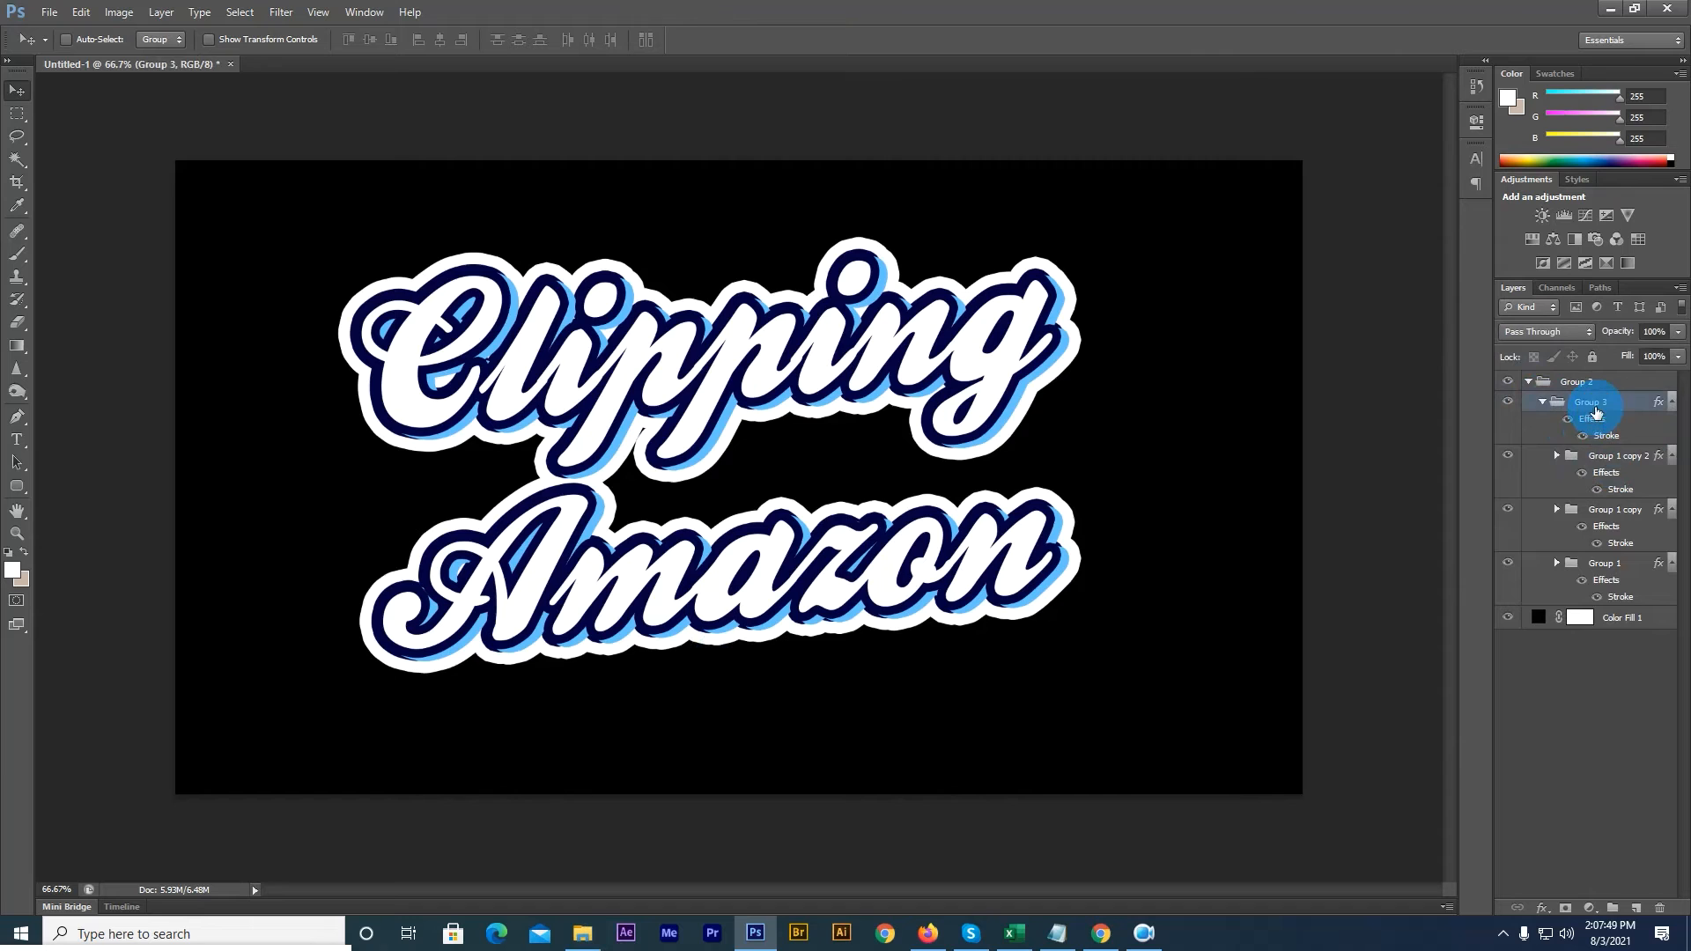
pyautogui.click(1620, 455)
pyautogui.click(1552, 908)
pyautogui.click(1563, 830)
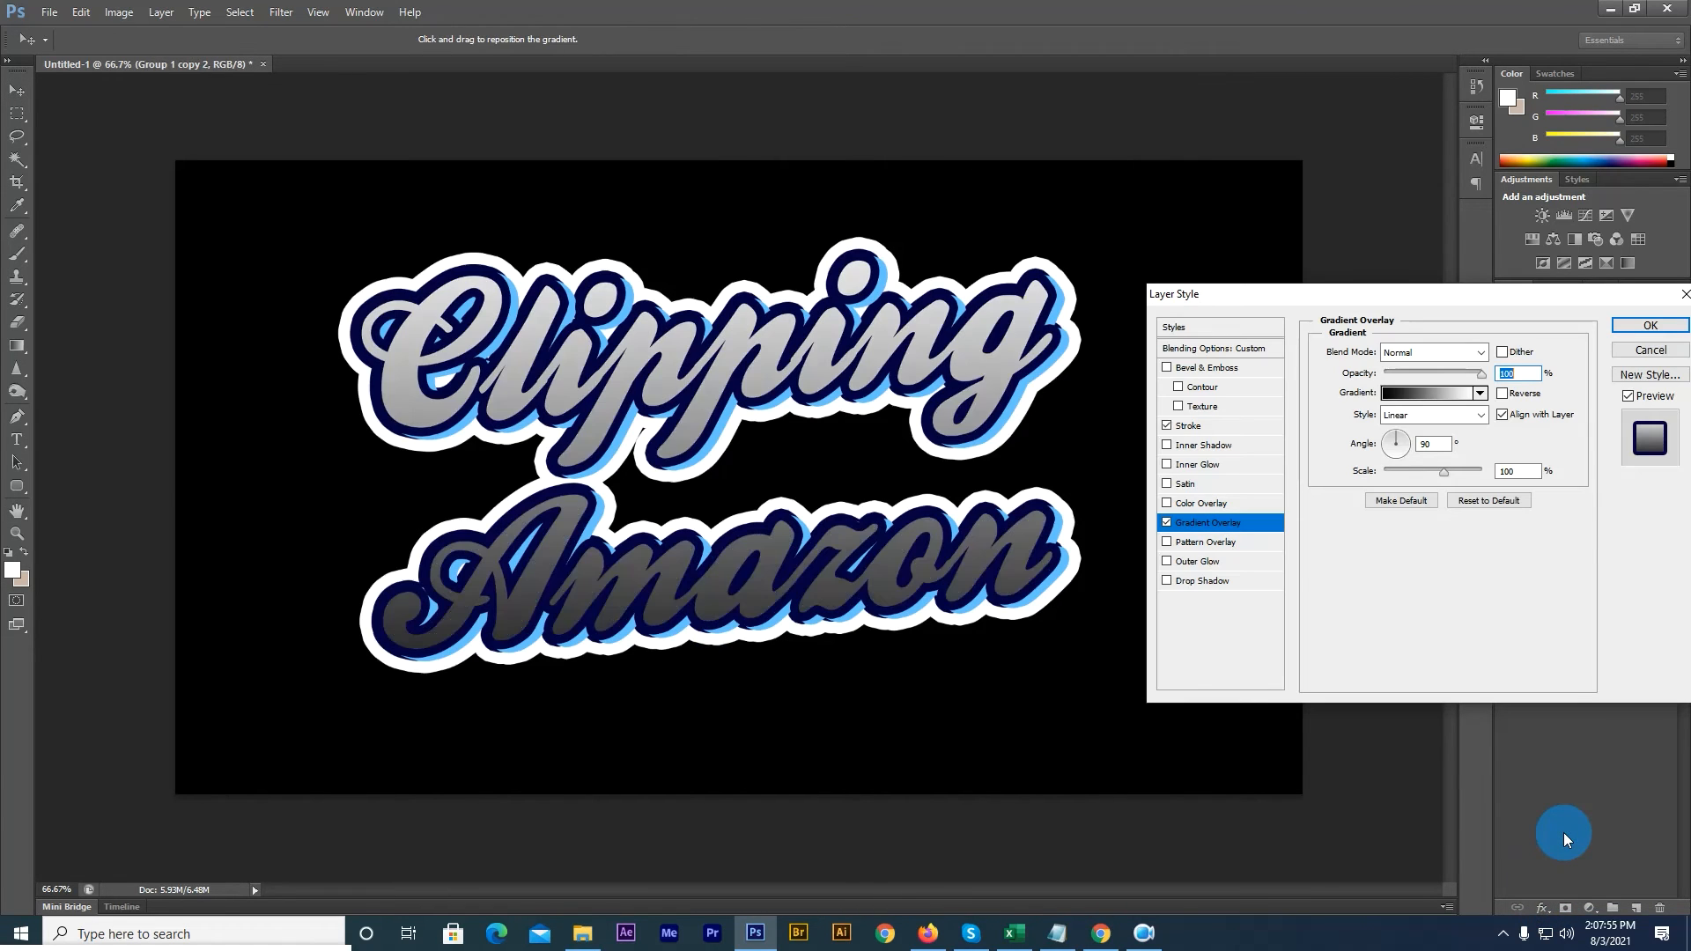
# Step: Try the orange and yellow gradient preset on the text overlay at 77% opacity
pyautogui.click(1482, 394)
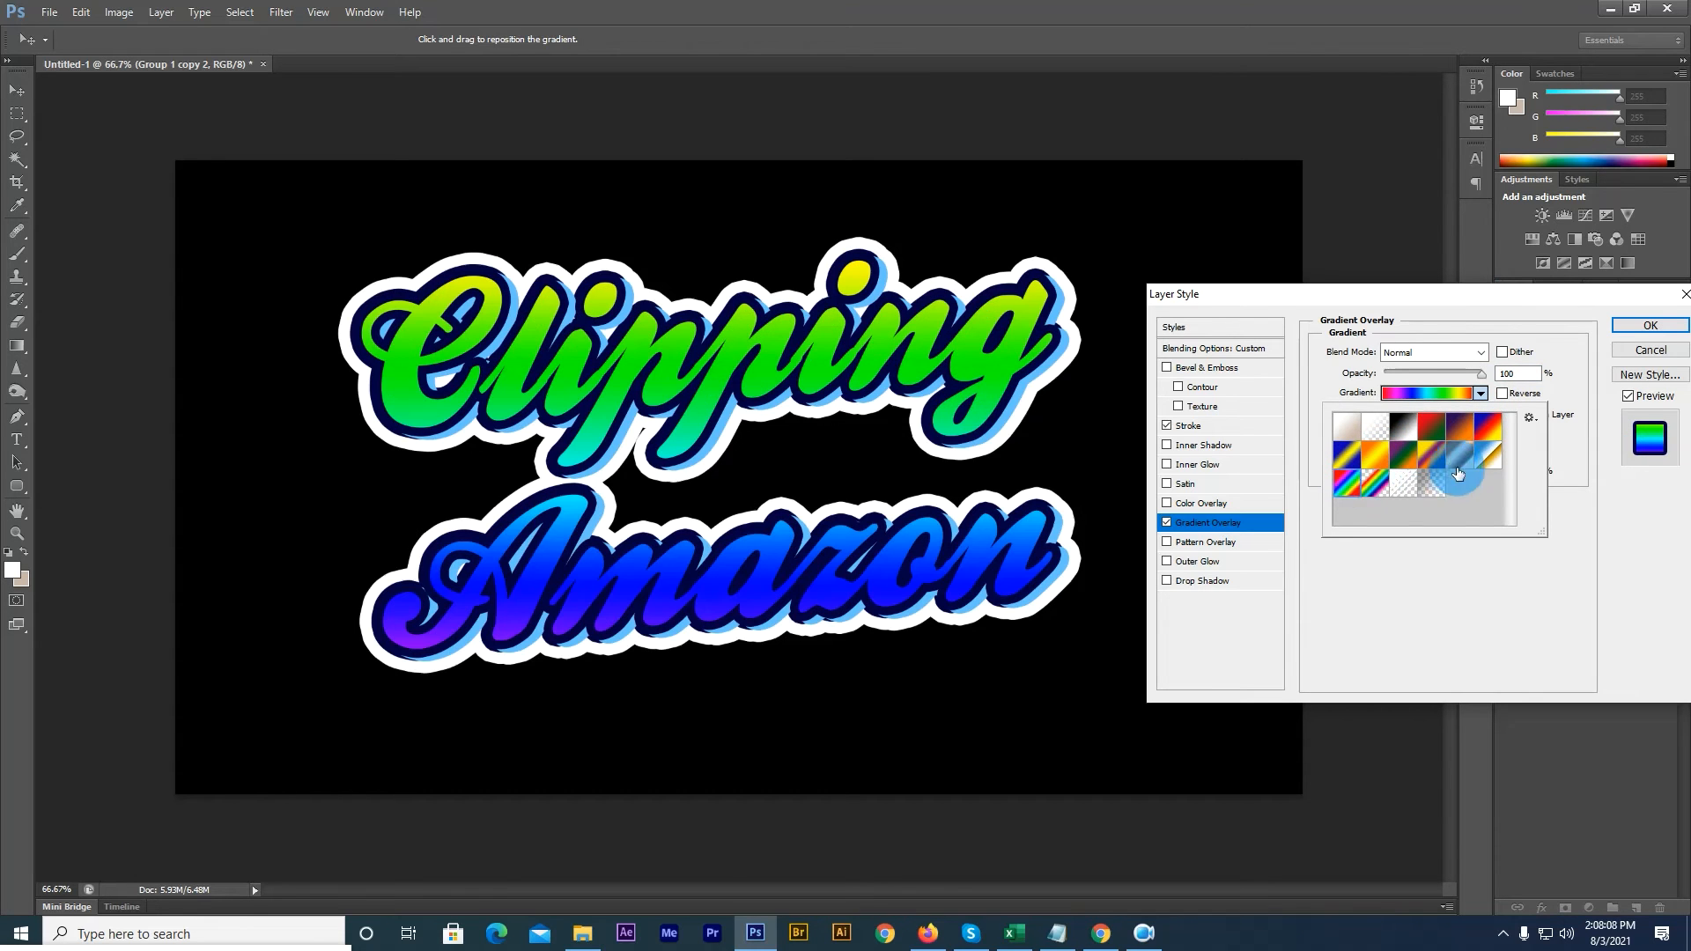
pyautogui.click(1488, 456)
pyautogui.click(1548, 442)
pyautogui.click(1464, 399)
pyautogui.moveTo(1478, 381); pyautogui.dragTo(1455, 409)
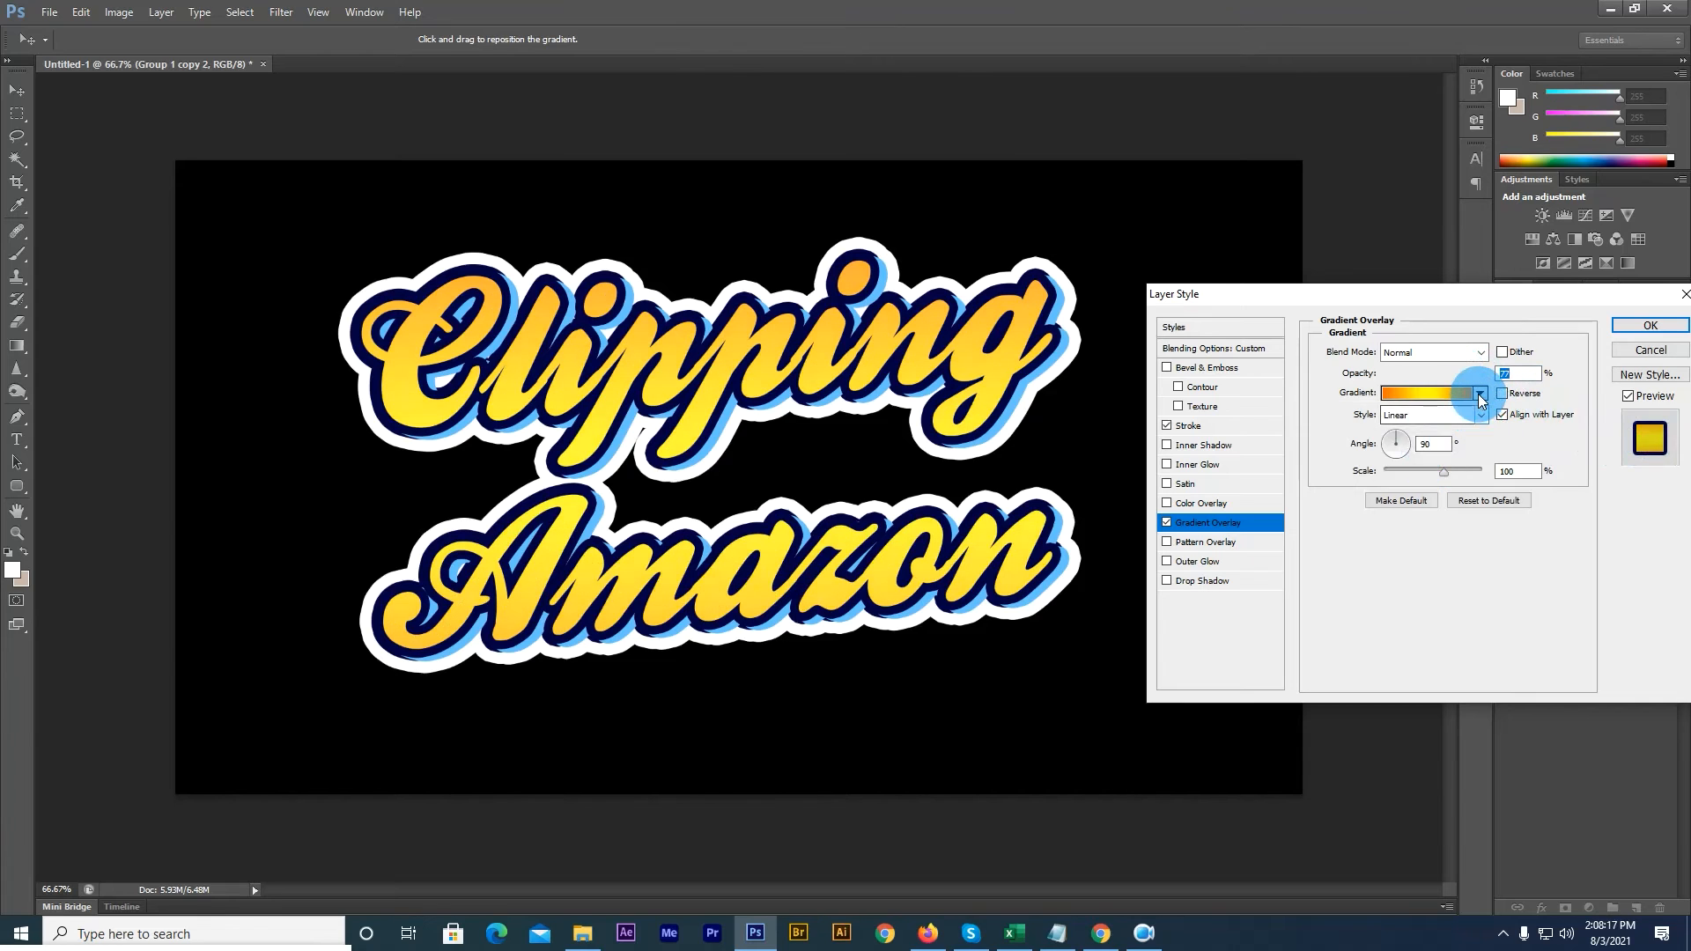
# Step: Choose the blue, yellow, blue gradient preset for the overlay and set its opacity to 100%
pyautogui.click(1479, 397)
pyautogui.click(1353, 458)
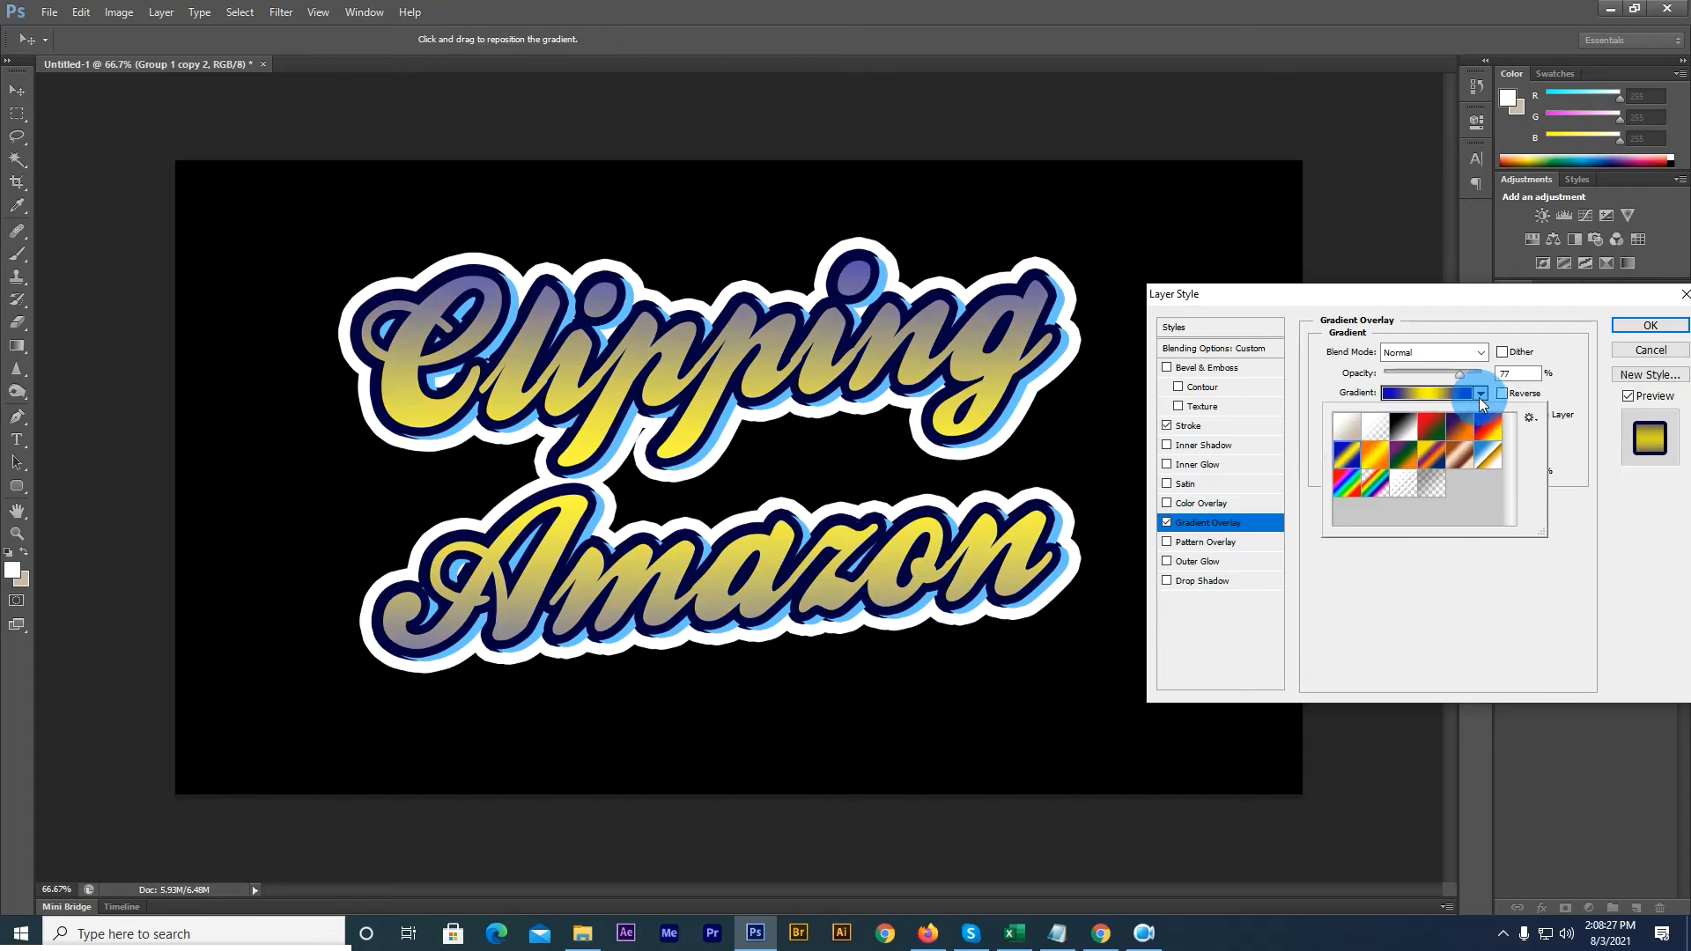
pyautogui.click(1482, 368)
pyautogui.moveTo(1483, 370); pyautogui.dragTo(1504, 373)
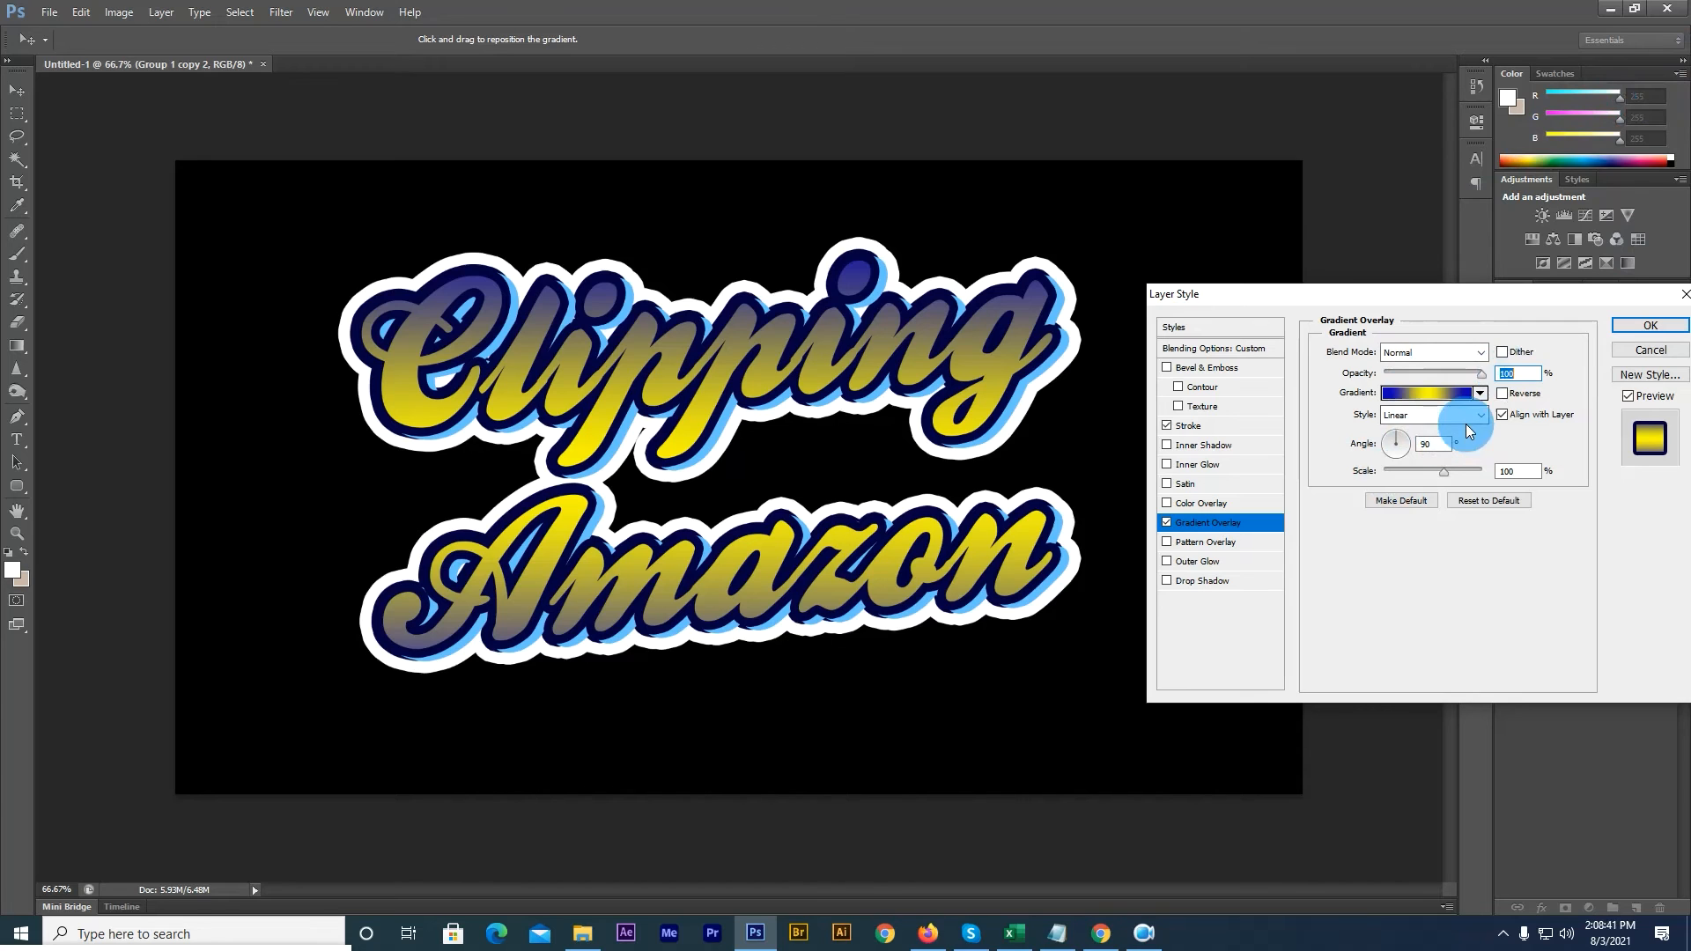
# Step: Set the gradient overlay's angle to -90° and apply the effect
pyautogui.moveTo(1389, 456); pyautogui.dragTo(1400, 426)
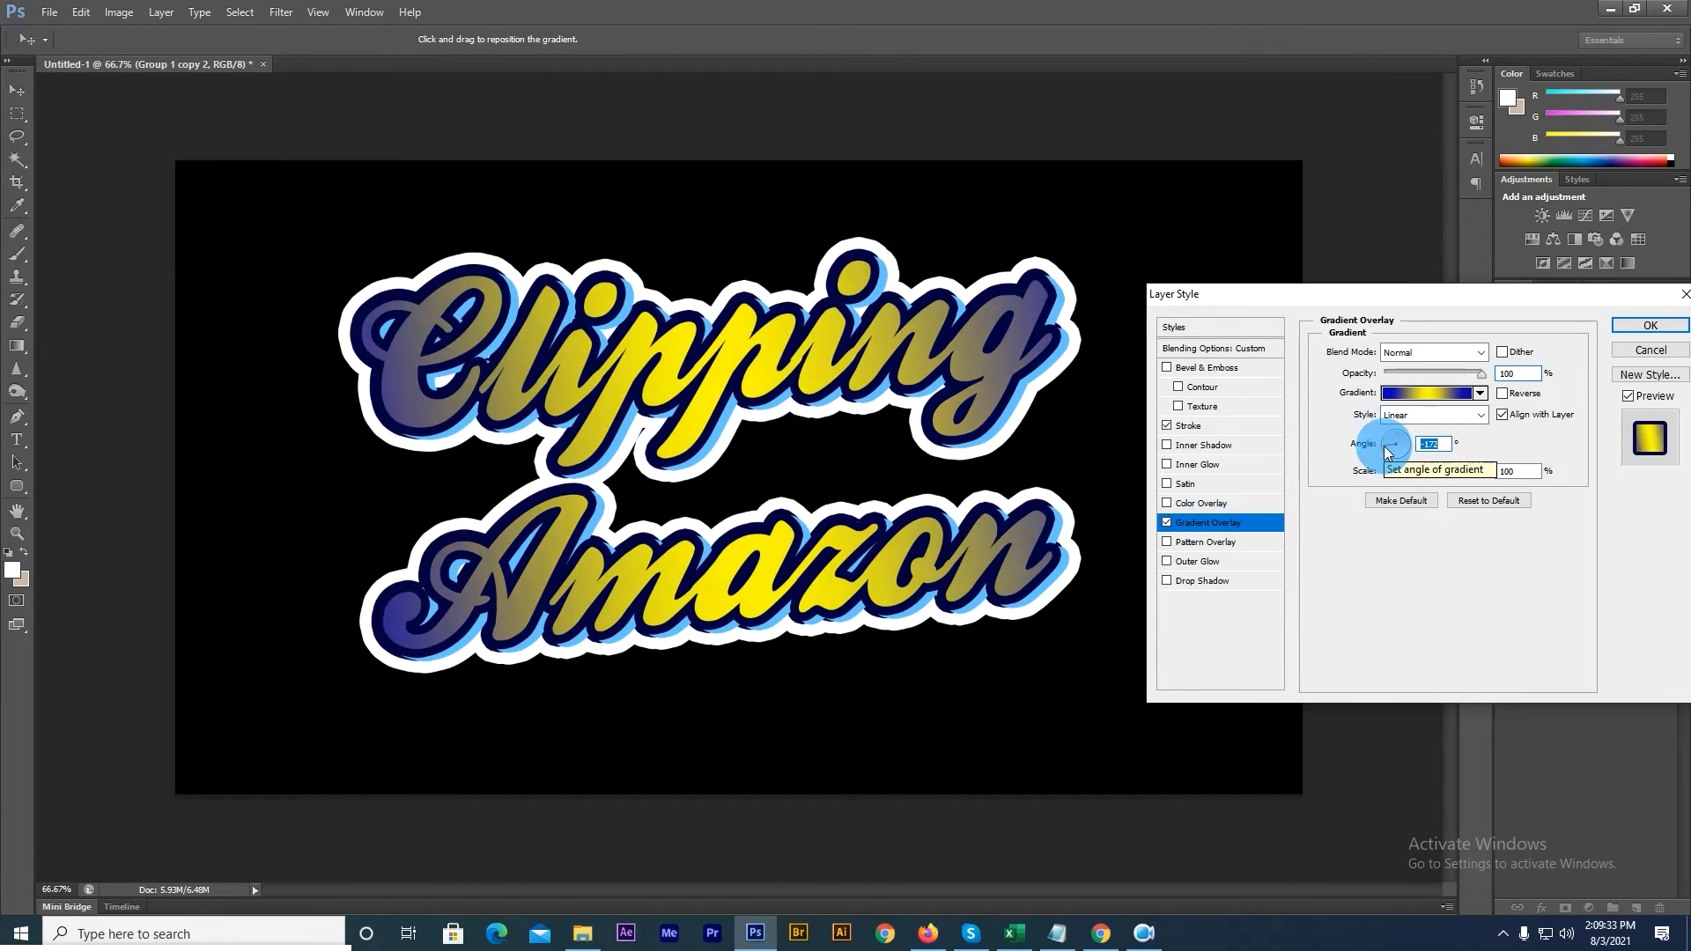
pyautogui.click(1403, 436)
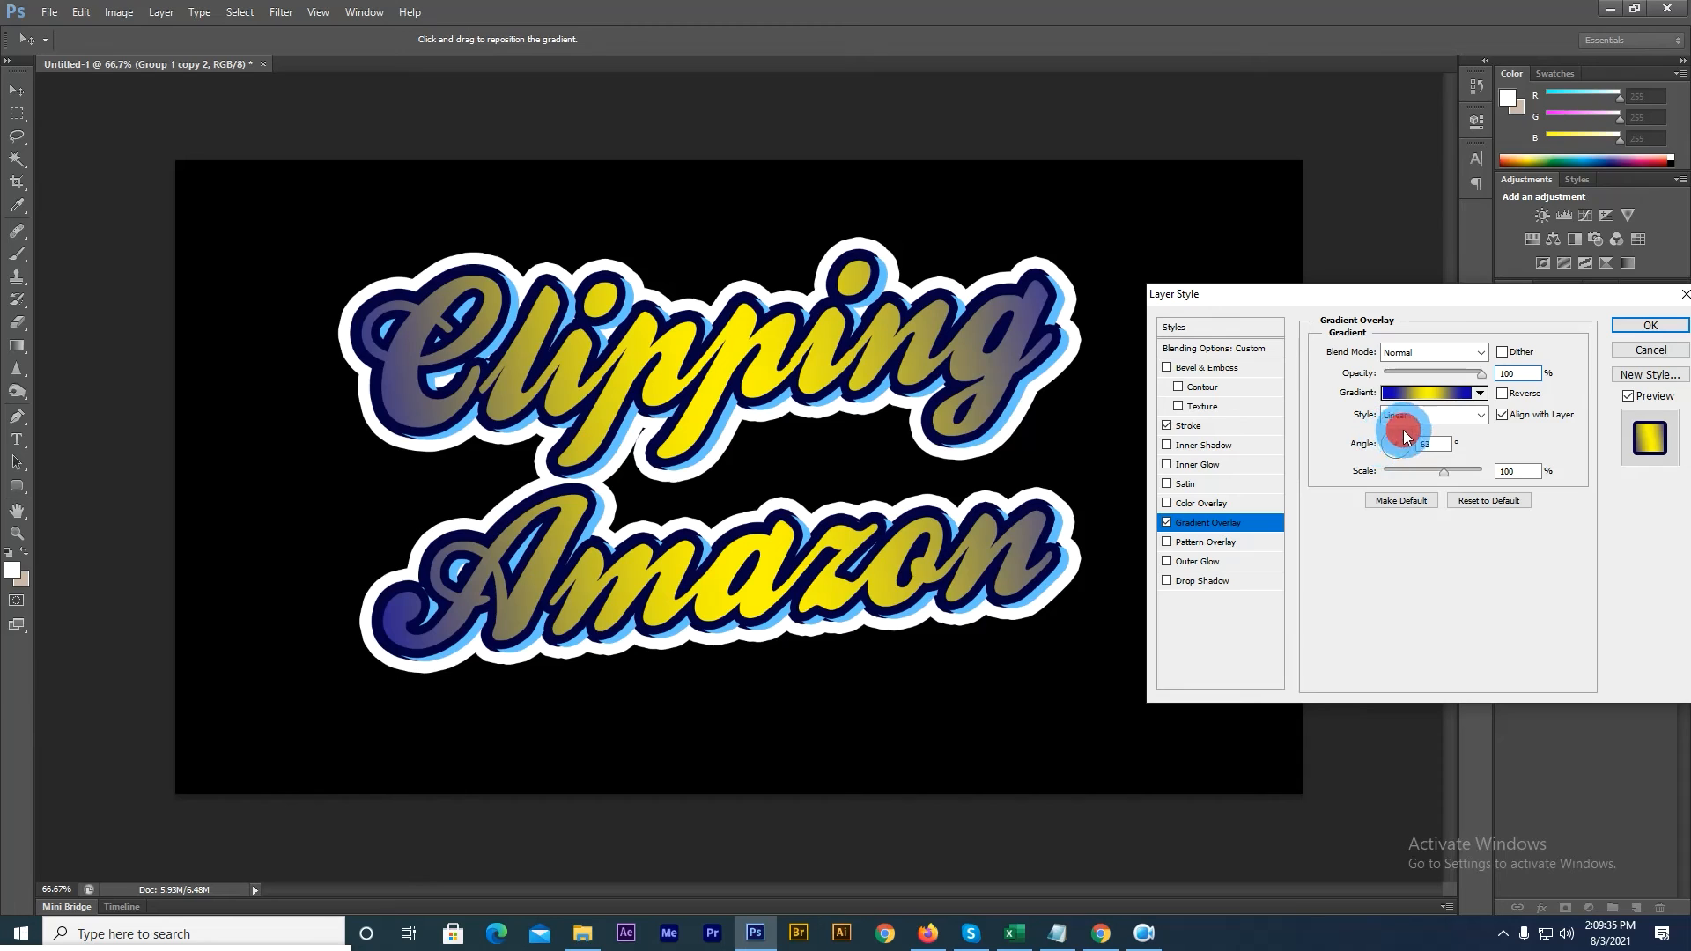
pyautogui.moveTo(1409, 451); pyautogui.dragTo(1399, 467)
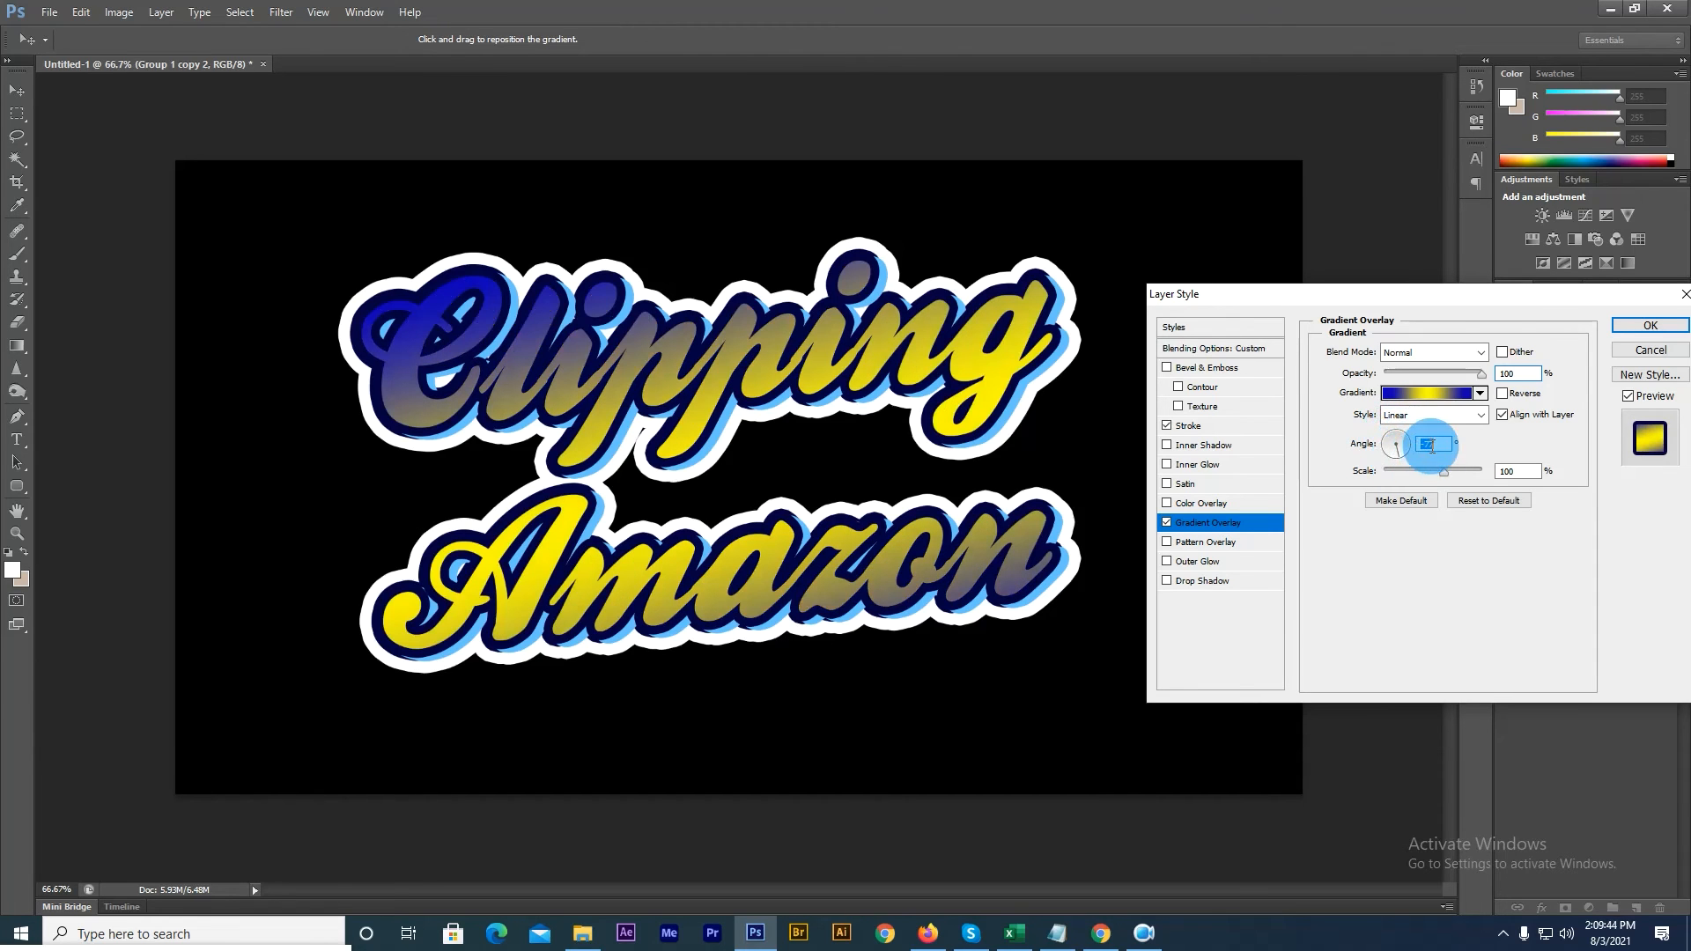
pyautogui.write('-90')
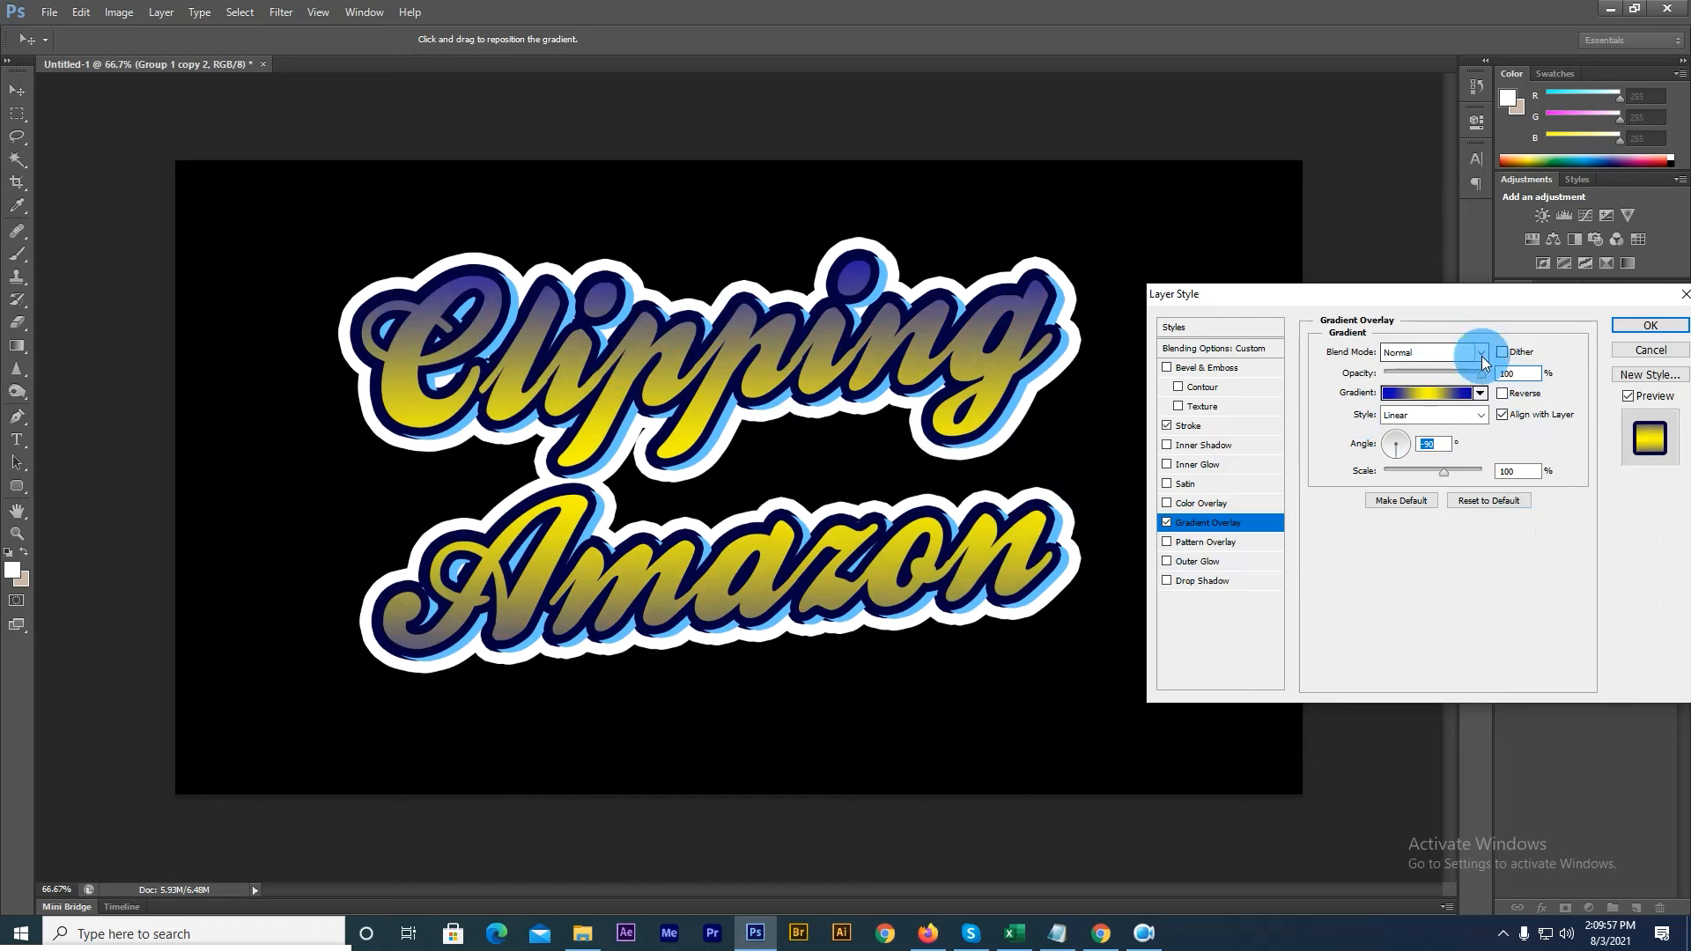
pyautogui.click(1649, 327)
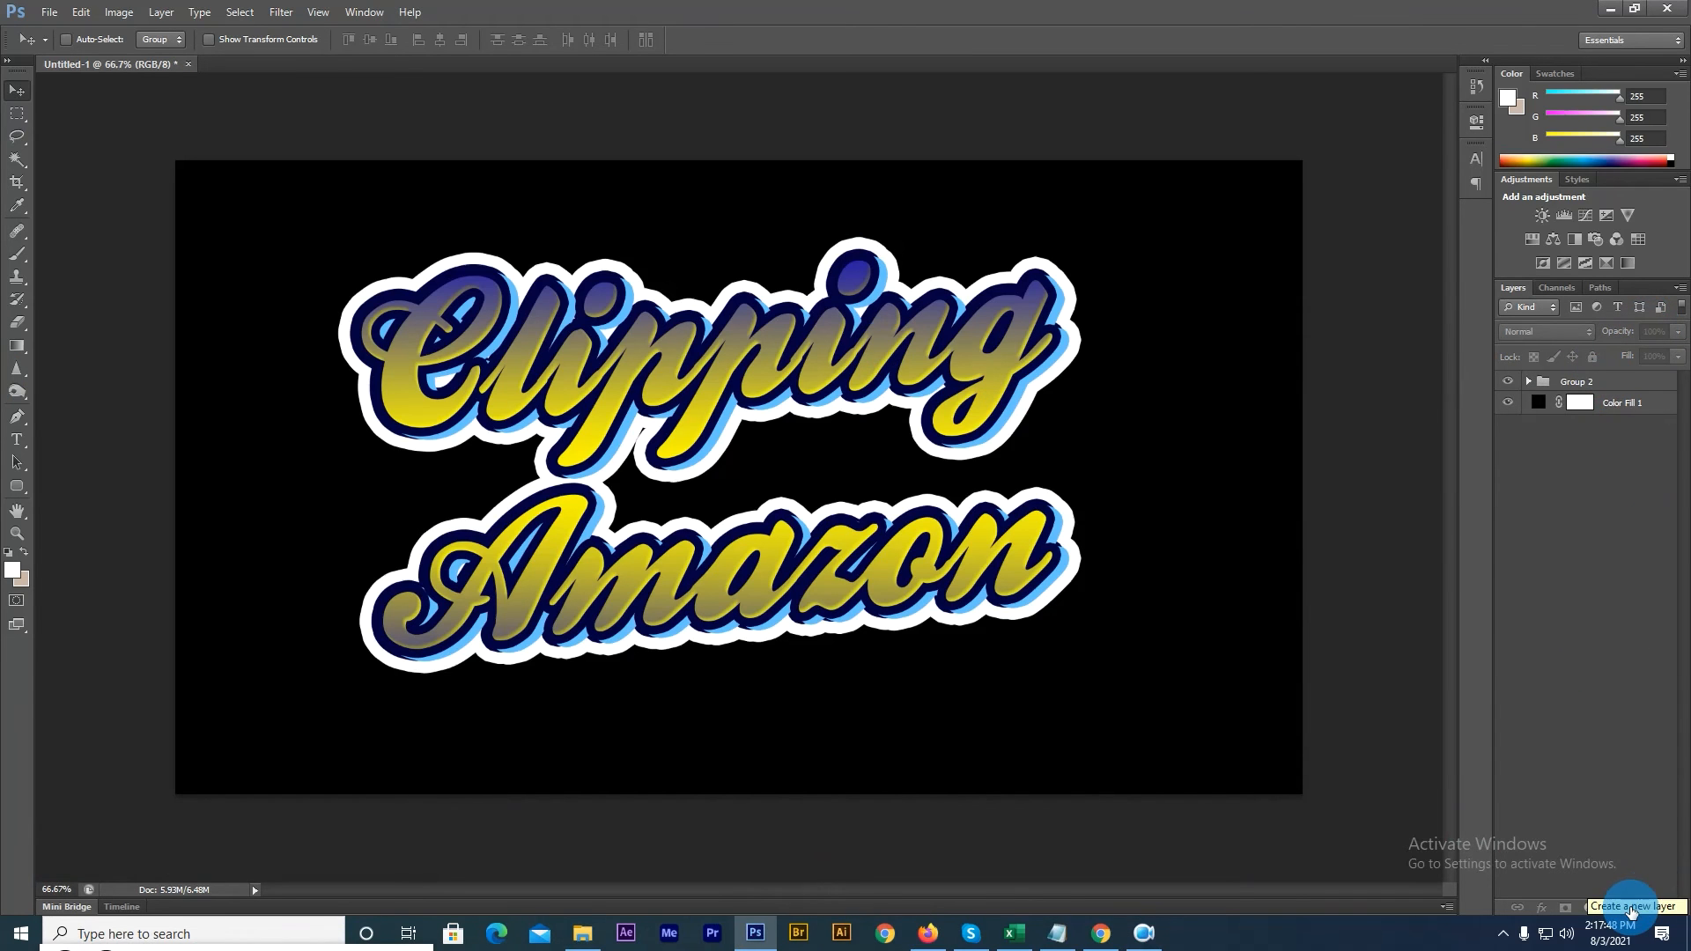
# Step: Add a new layer at the top of Group 2 and draw a white circle about 19 px wide beside "Amazon" with the Ellipse tool
pyautogui.click(1528, 381)
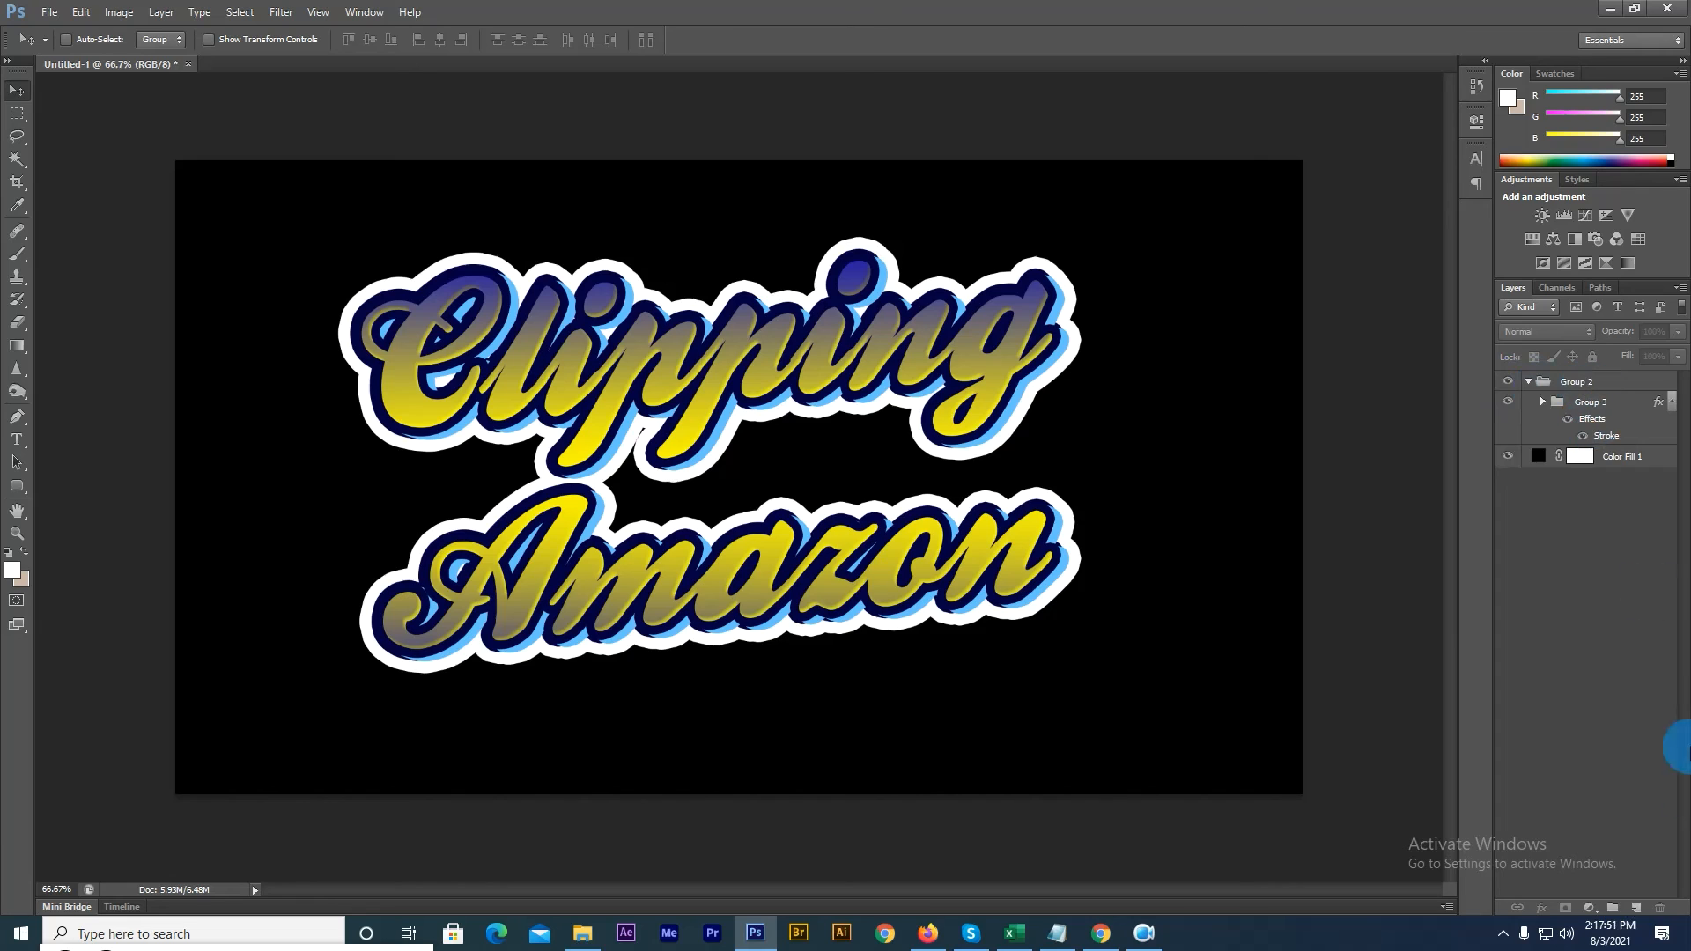
pyautogui.click(1638, 912)
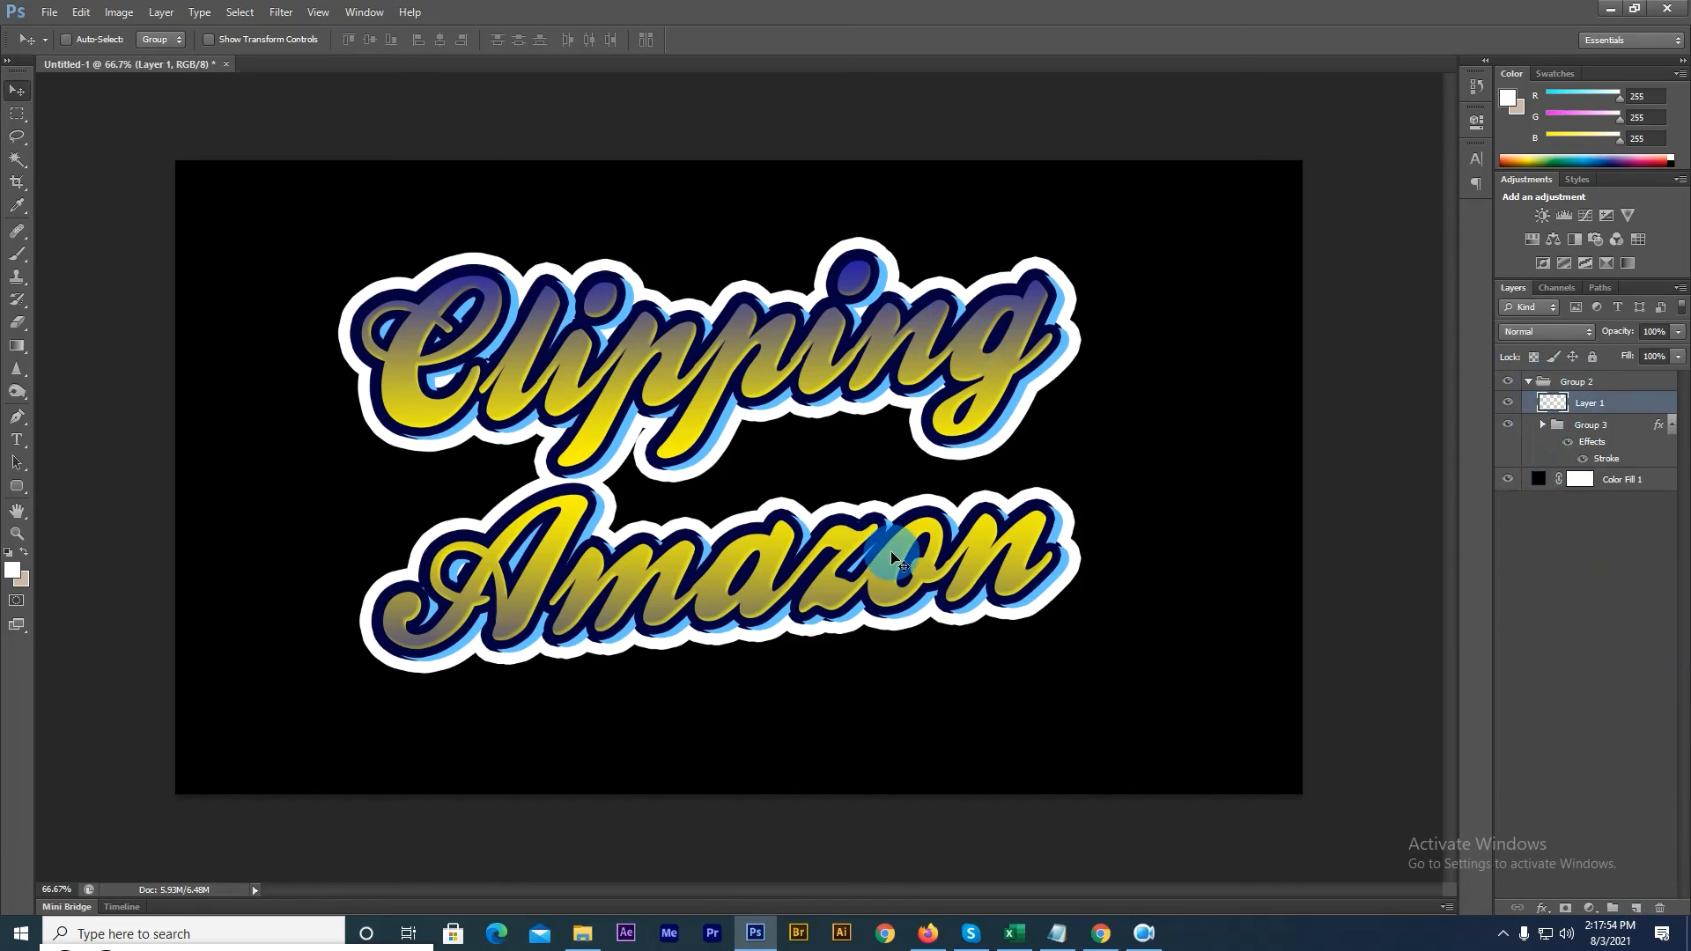
pyautogui.moveTo(17, 490); pyautogui.dragTo(67, 512)
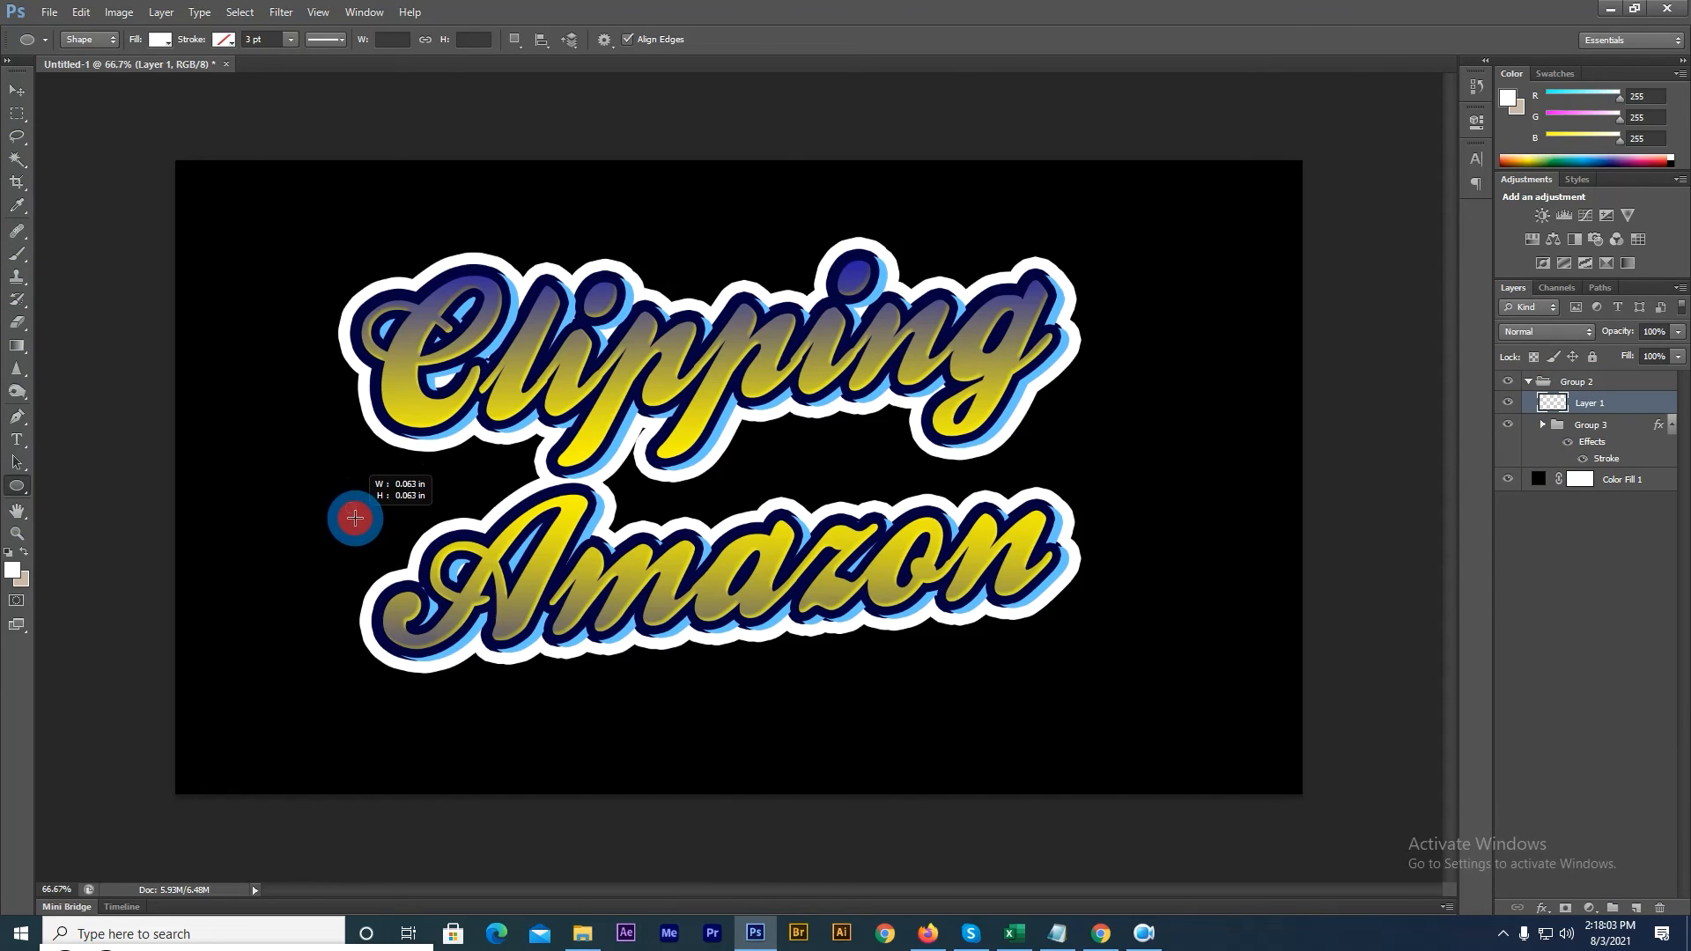
pyautogui.moveTo(355, 518); pyautogui.dragTo(356, 513)
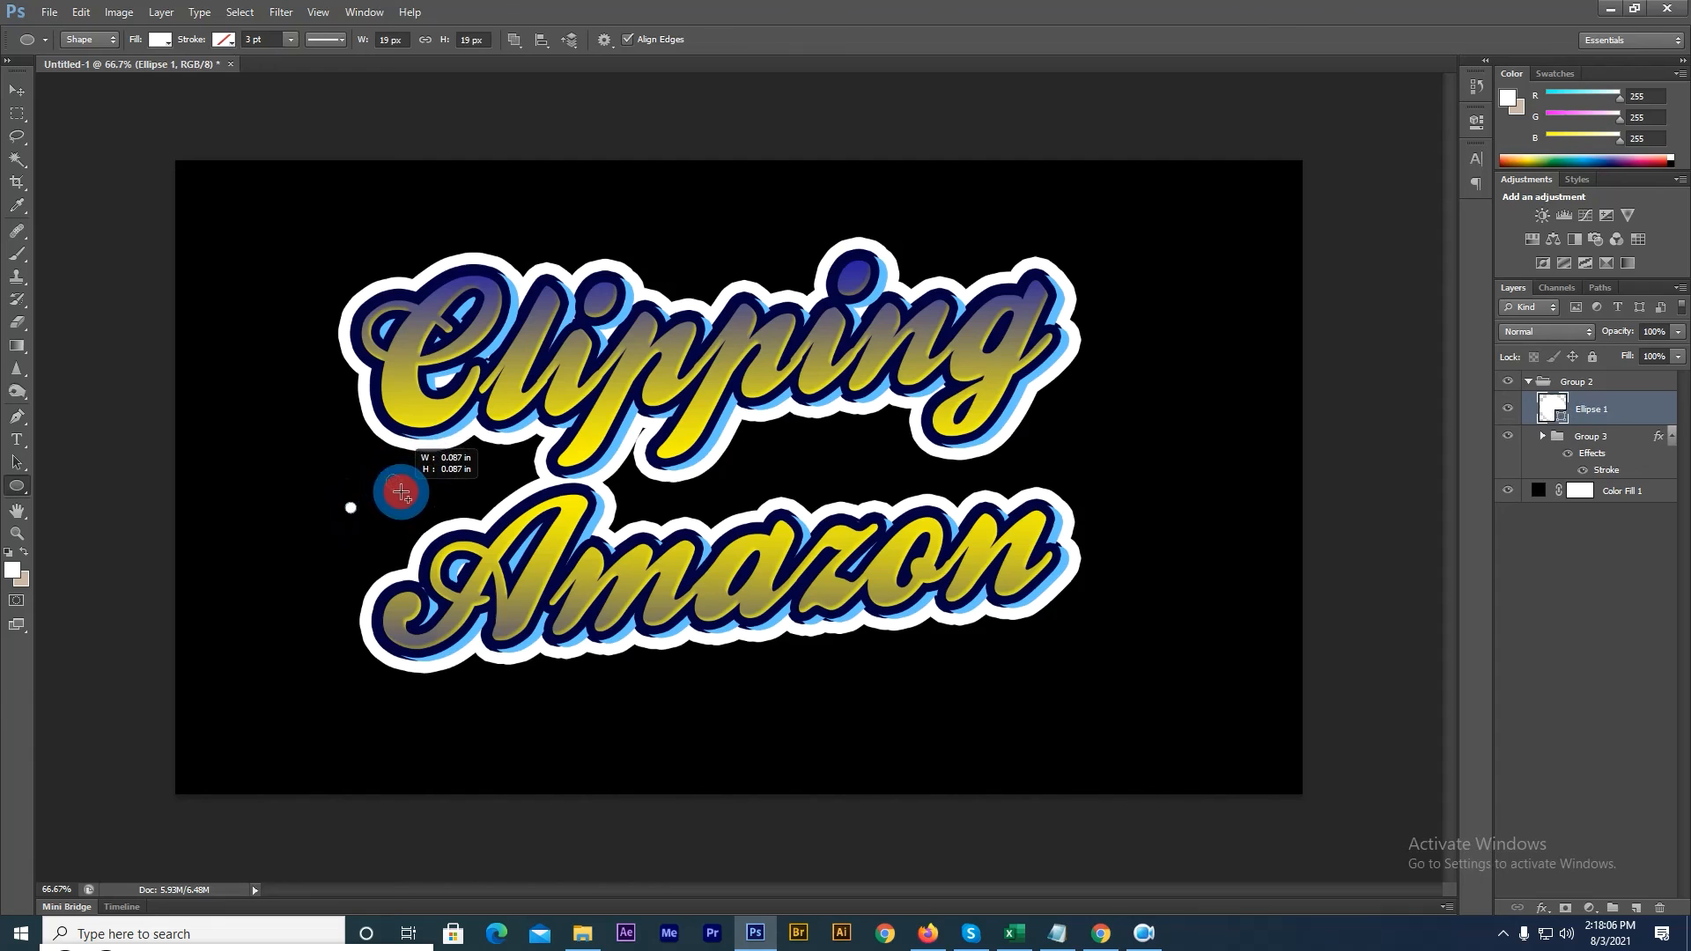
# Step: Scatter more small white circles of varying sizes on the black background around and between the two words
pyautogui.moveTo(407, 501); pyautogui.dragTo(408, 498)
pyautogui.moveTo(772, 455); pyautogui.dragTo(796, 479)
pyautogui.moveTo(1031, 445); pyautogui.dragTo(1048, 463)
pyautogui.moveTo(1074, 383); pyautogui.dragTo(1084, 394)
pyautogui.moveTo(730, 239); pyautogui.dragTo(748, 258)
pyautogui.moveTo(423, 207); pyautogui.dragTo(432, 216)
pyautogui.moveTo(310, 308); pyautogui.dragTo(321, 319)
pyautogui.moveTo(1057, 212); pyautogui.dragTo(1068, 223)
pyautogui.moveTo(561, 695); pyautogui.dragTo(564, 697)
pyautogui.moveTo(743, 668); pyautogui.dragTo(754, 679)
pyautogui.moveTo(966, 651); pyautogui.dragTo(978, 662)
pyautogui.moveTo(836, 449); pyautogui.dragTo(844, 456)
# Step: Draw a long, thin white ellipse beside the text, then duplicate and rotate the copy to form a cross-shaped sparkle
pyautogui.moveTo(1176, 391); pyautogui.dragTo(1312, 507)
pyautogui.hotkey('ctrl', 'j')
pyautogui.hotkey('ctrl', 't')
pyautogui.press('v')
pyautogui.press('Return')
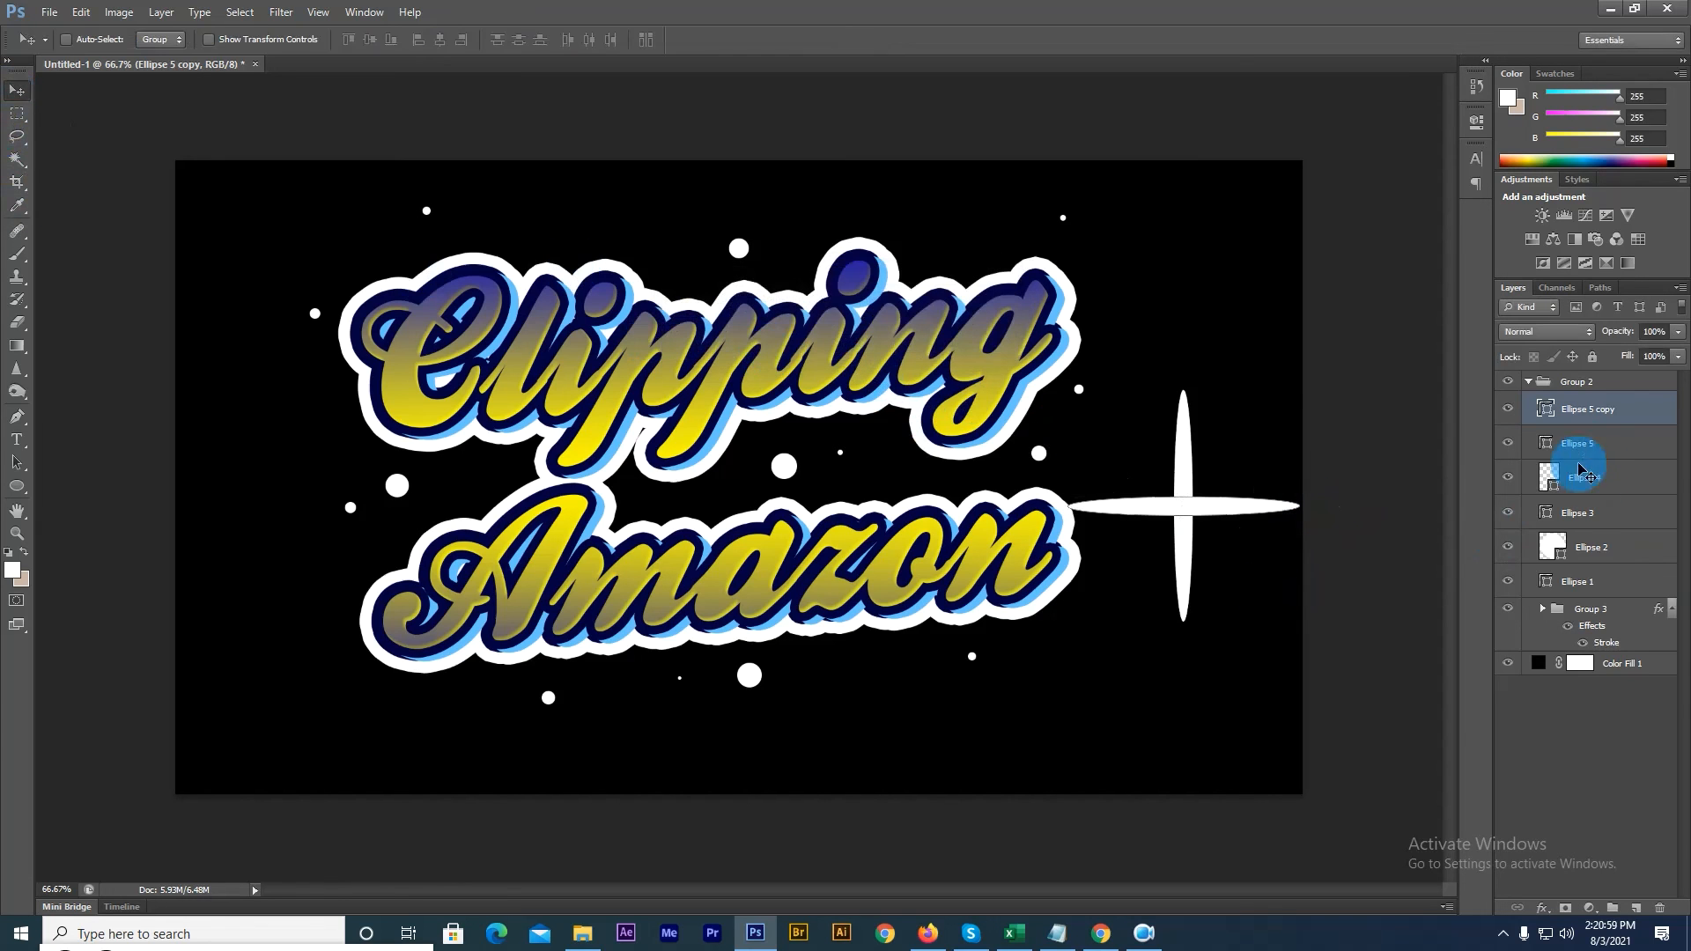
# Step: Shrink the two crossed ellipses together into a small sparkle and move it onto the lettering
pyautogui.keyDown('shift'); pyautogui.click(1577, 449); pyautogui.keyUp('shift')
pyautogui.hotkey('ctrl', 't')
pyautogui.moveTo(1299, 623); pyautogui.dragTo(439, 282)
pyautogui.press('Return')
# Step: Duplicate the sparkle and place sparkles on the "C", under the "pp" of Clipping, and at both ends of "Amazon"
pyautogui.hotkey('ctrl', 'j')
pyautogui.hotkey('ctrl', 'j')
pyautogui.moveTo(405, 586); pyautogui.dragTo(687, 445)
pyautogui.click(1555, 490)
pyautogui.keyDown('shift'); pyautogui.click(1555, 511); pyautogui.keyUp('shift')
pyautogui.click(1576, 408)
pyautogui.keyDown('shift'); pyautogui.click(1576, 443); pyautogui.keyUp('shift')
pyautogui.moveTo(440, 268); pyautogui.dragTo(501, 300)
pyautogui.click(1600, 544)
pyautogui.click(1603, 410)
pyautogui.keyDown('shift'); pyautogui.click(1607, 446); pyautogui.keyUp('shift')
pyautogui.hotkey('ctrl', 'j')
pyautogui.moveTo(646, 471); pyautogui.dragTo(1189, 688)
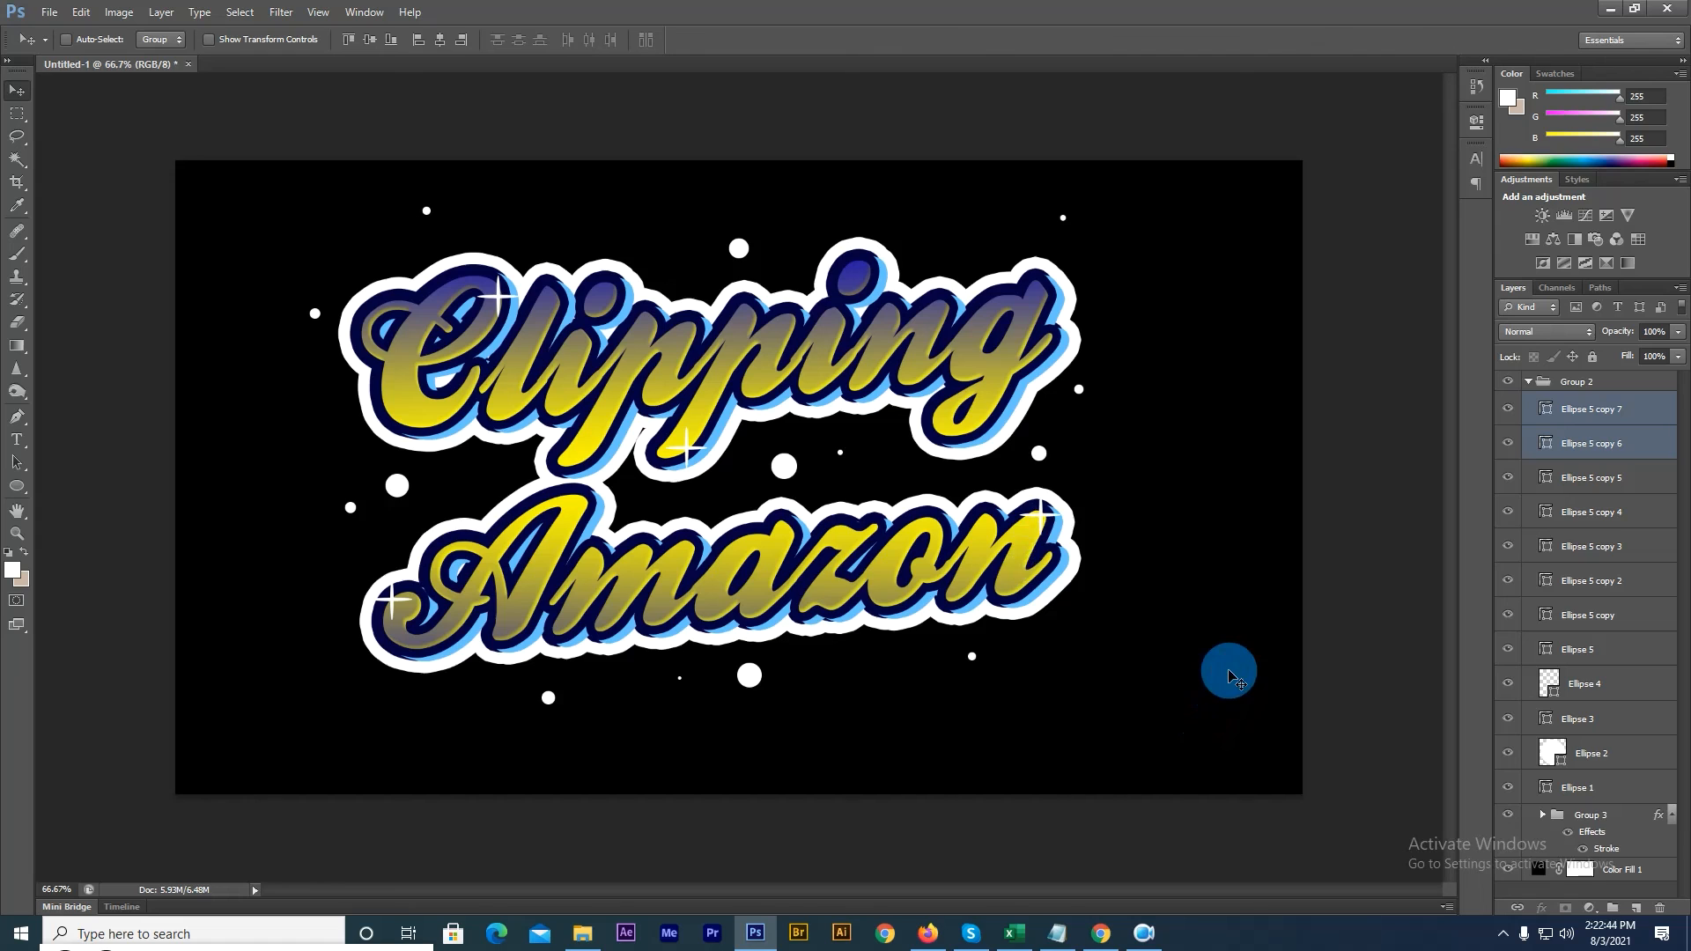
# Step: Duplicate a sparkle onto the black background above the start of "Clipping" and resize it
pyautogui.hotkey('ctrl', 'j')
pyautogui.moveTo(803, 617); pyautogui.dragTo(525, 231)
pyautogui.hotkey('ctrl', 'j')
pyautogui.hotkey('ctrl', 't')
pyautogui.press('Return')
pyautogui.hotkey('ctrl', 't')
pyautogui.press('Return')
# Step: Place more sparkle copies of varying sizes on and around both words, and collapse Group 2
pyautogui.hotkey('ctrl', 'j')
pyautogui.hotkey('ctrl', 'j')
pyautogui.hotkey('ctrl', 'j')
pyautogui.hotkey('ctrl', 'j')
pyautogui.hotkey('ctrl', 't')
pyautogui.press('Return')
pyautogui.hotkey('ctrl', 'j')
pyautogui.click(1528, 381)
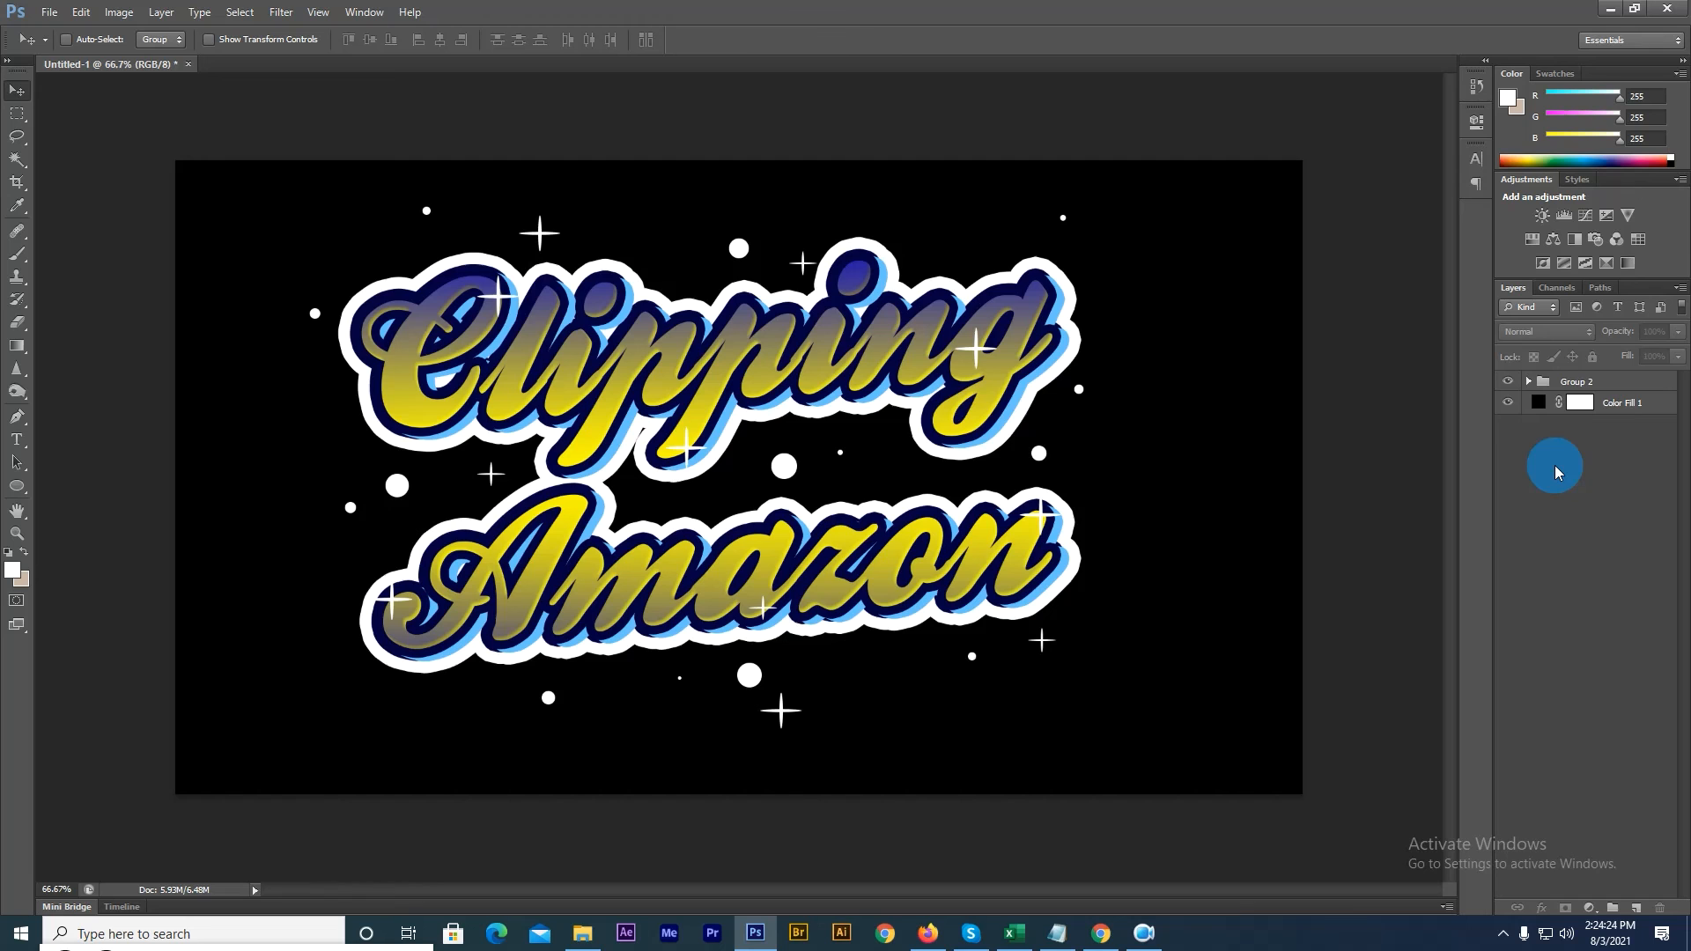